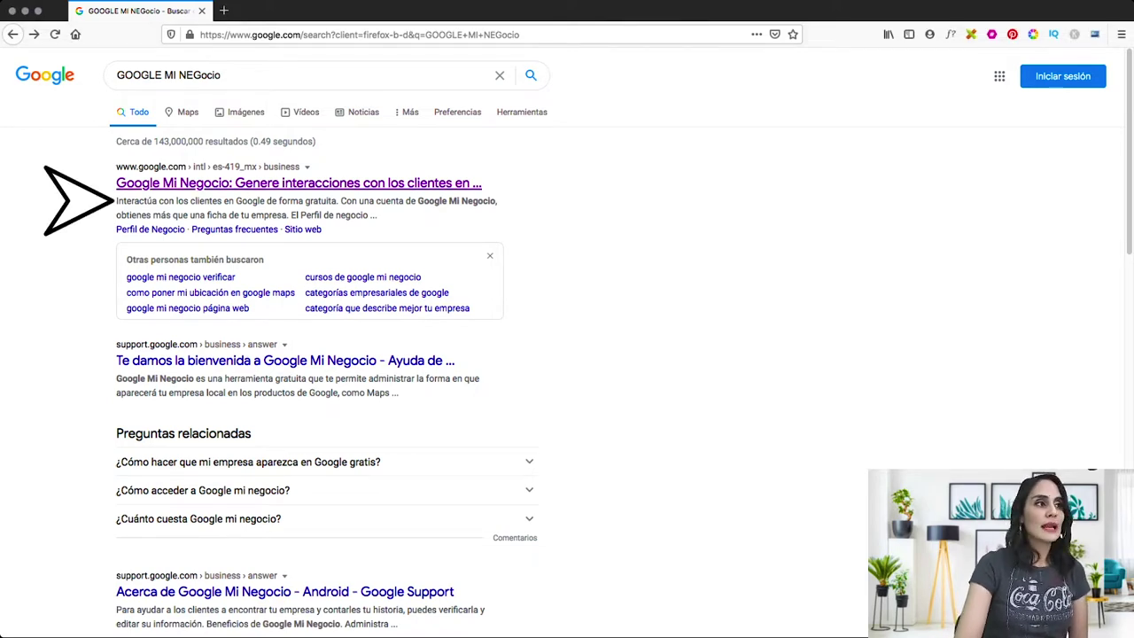
# Access Google Mi Negocio from the search results and look up the business name I MIAU YOU.
pyautogui.click(266, 183)
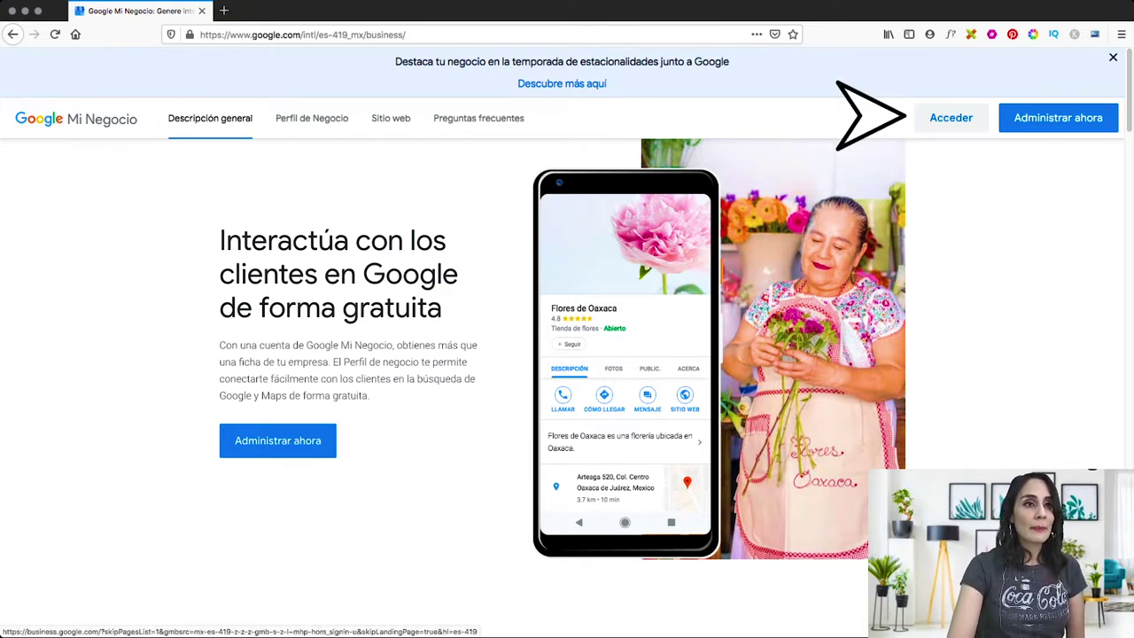
pyautogui.click(951, 118)
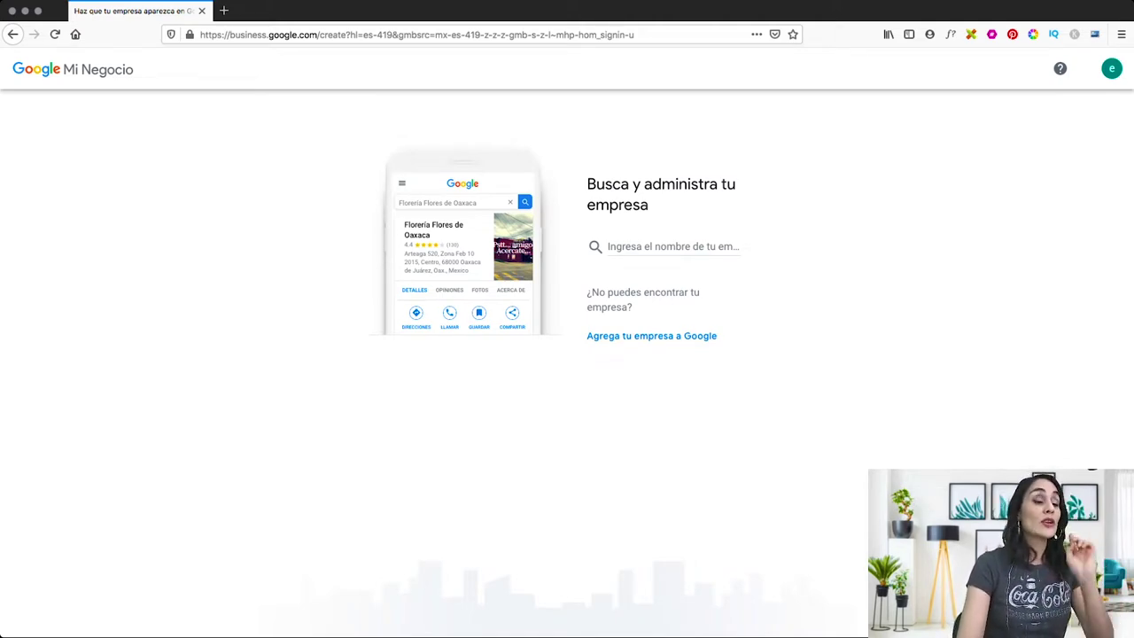
pyautogui.click(609, 246)
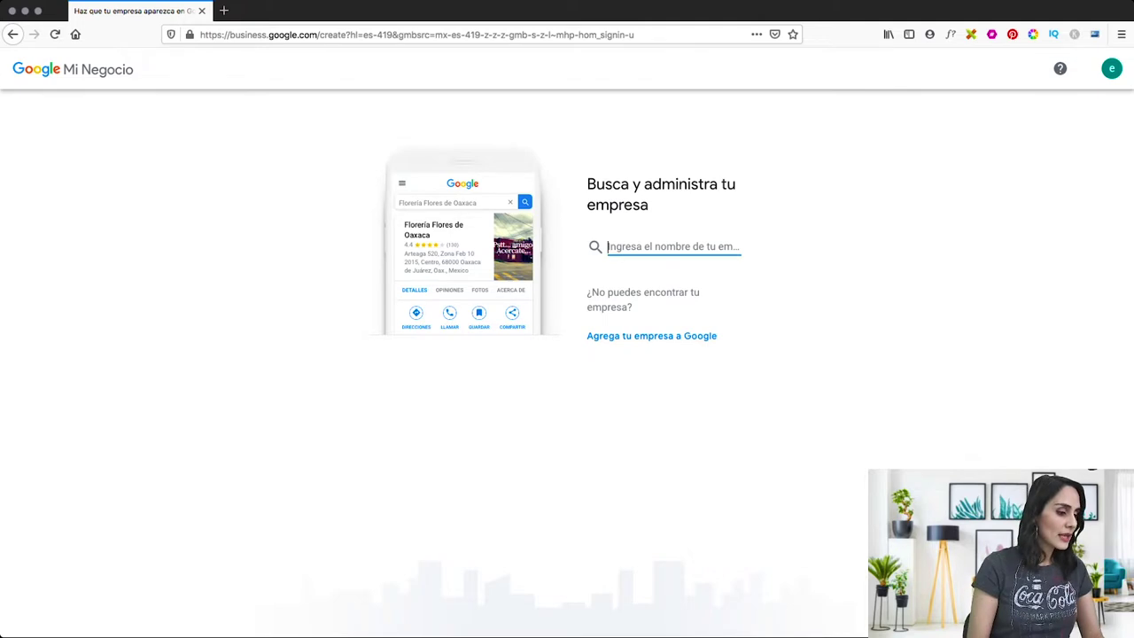
pyautogui.write('I M')
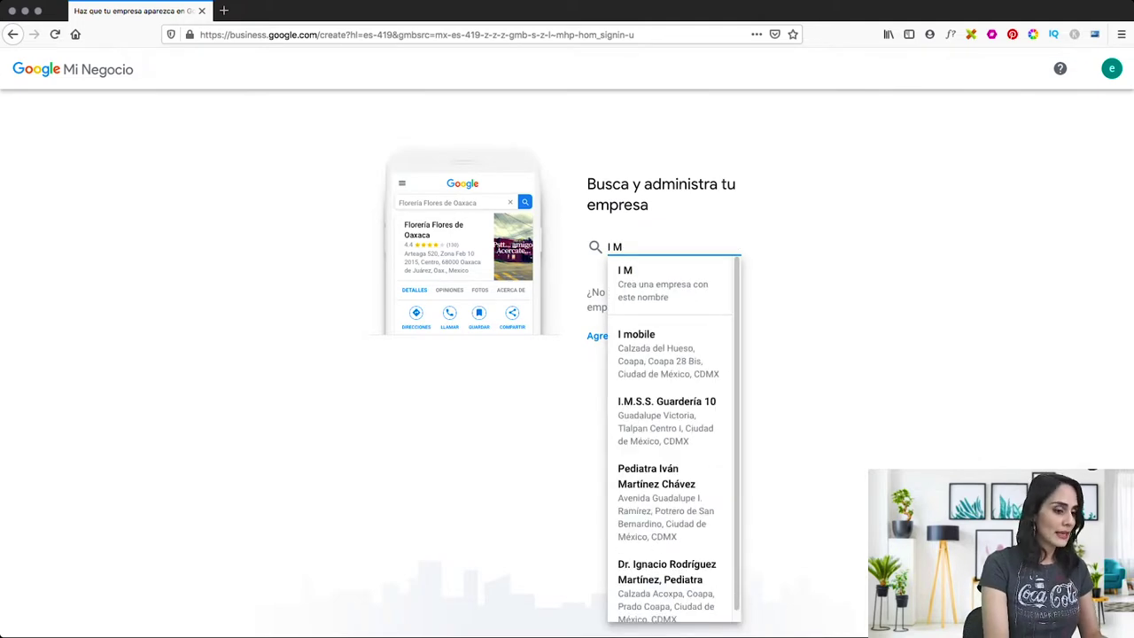
pyautogui.write('IAU')
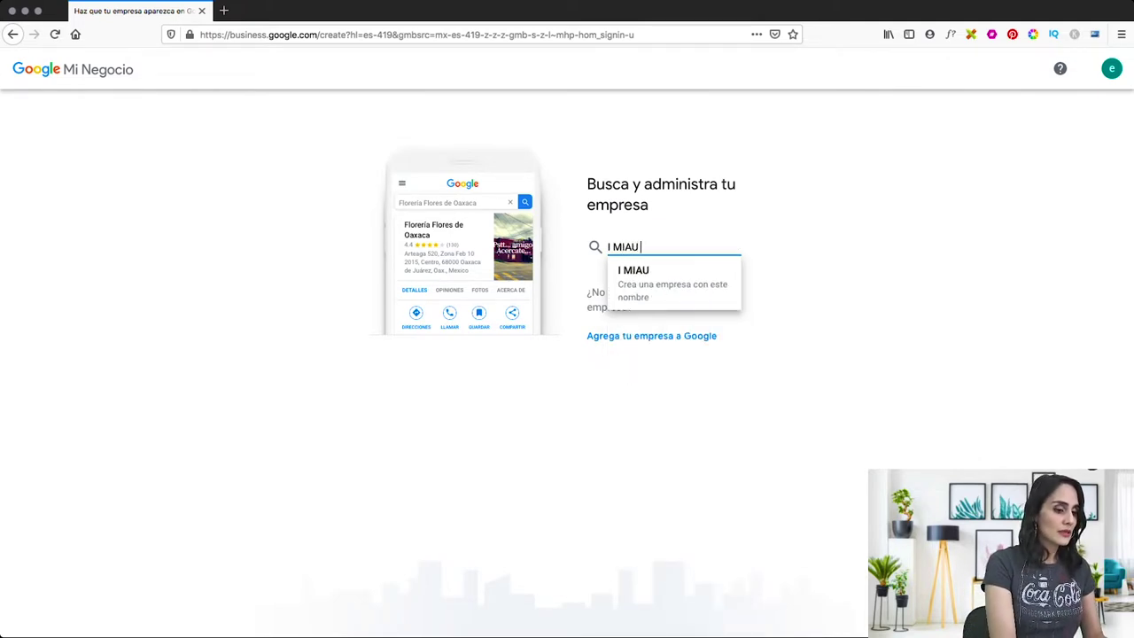
pyautogui.write(' YOU')
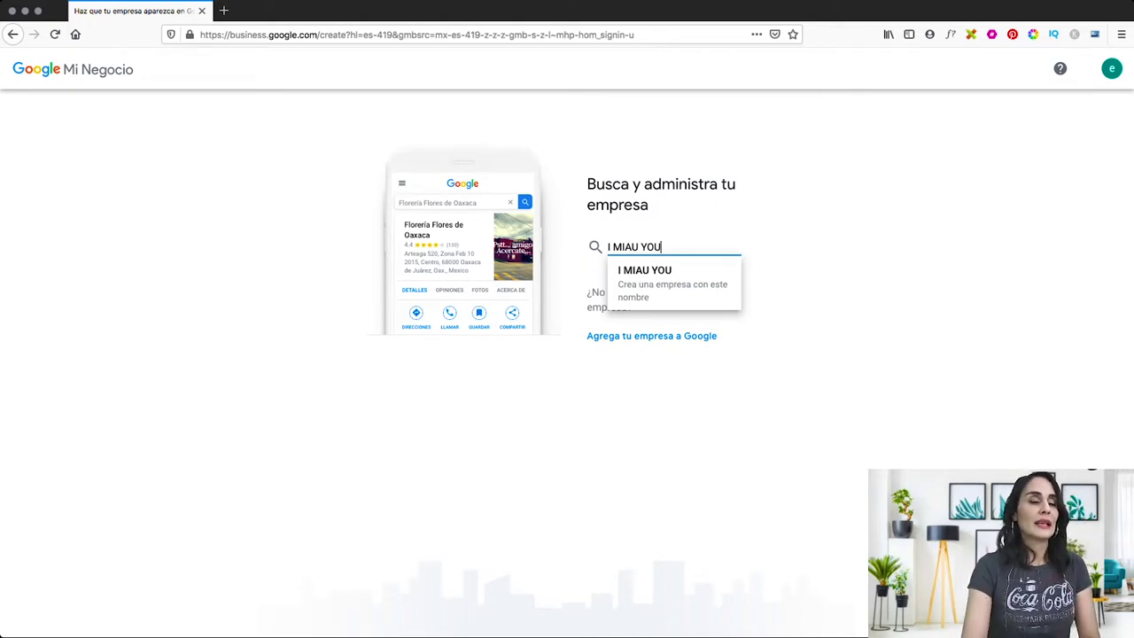
pyautogui.press('Return')
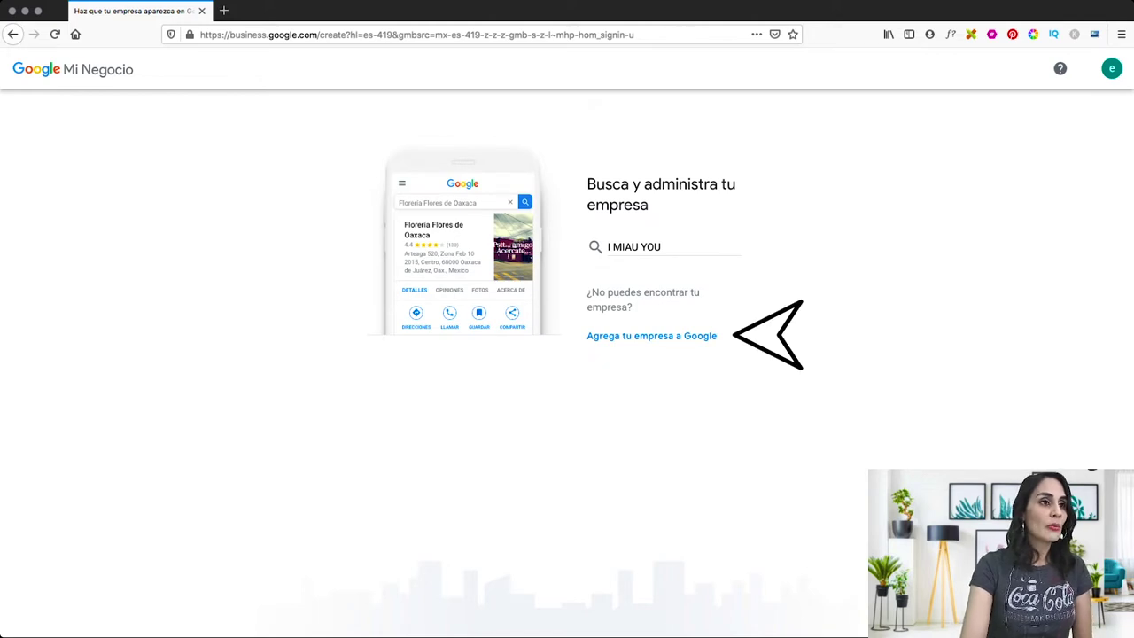
# Add a new business to Google with the name I Miau You and continue to the category question.
pyautogui.click(651, 336)
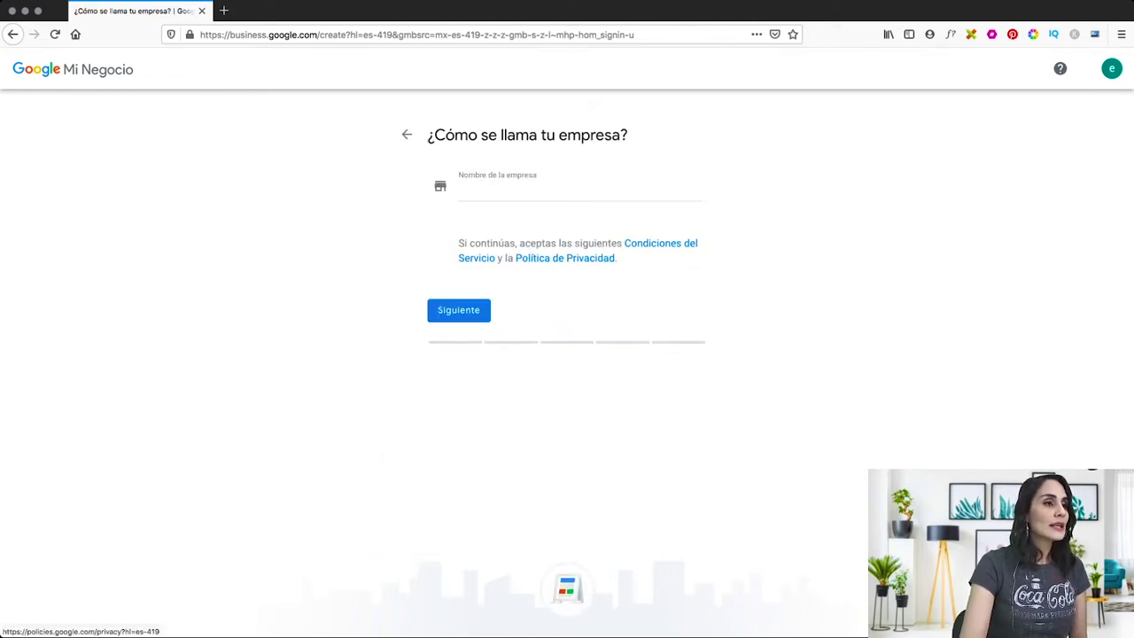
pyautogui.click(460, 192)
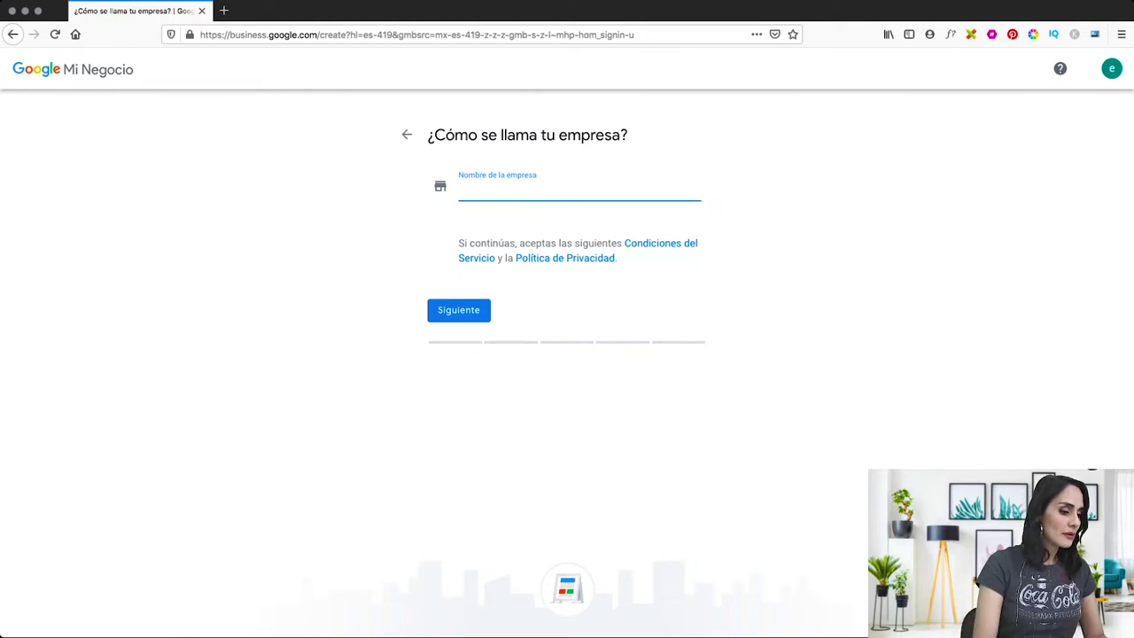
pyautogui.write('I M')
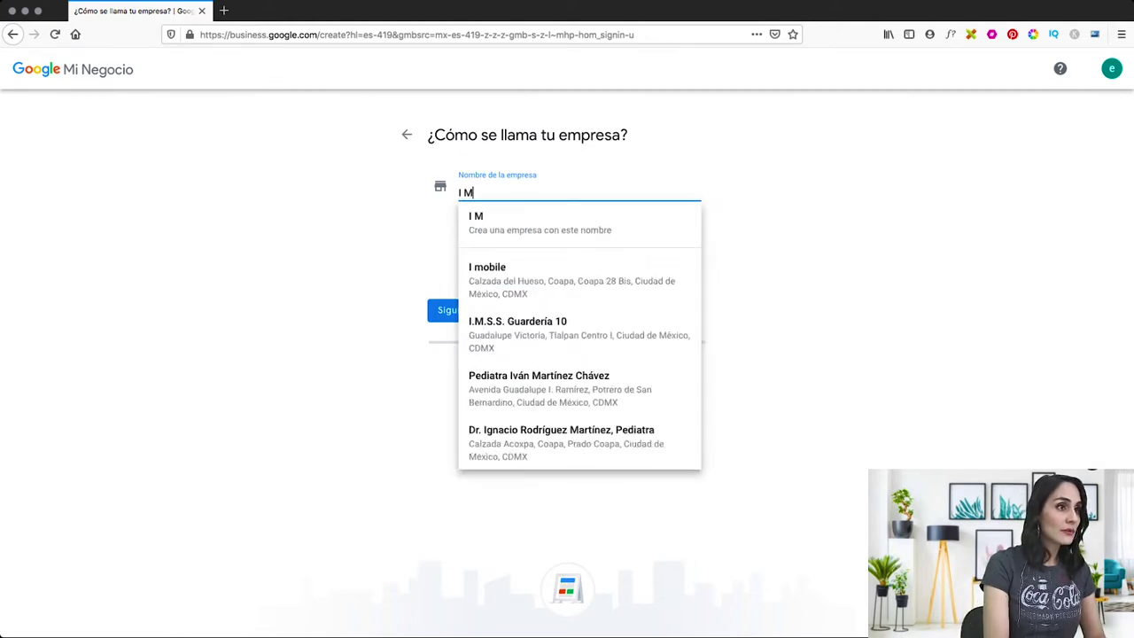
pyautogui.write('iau You')
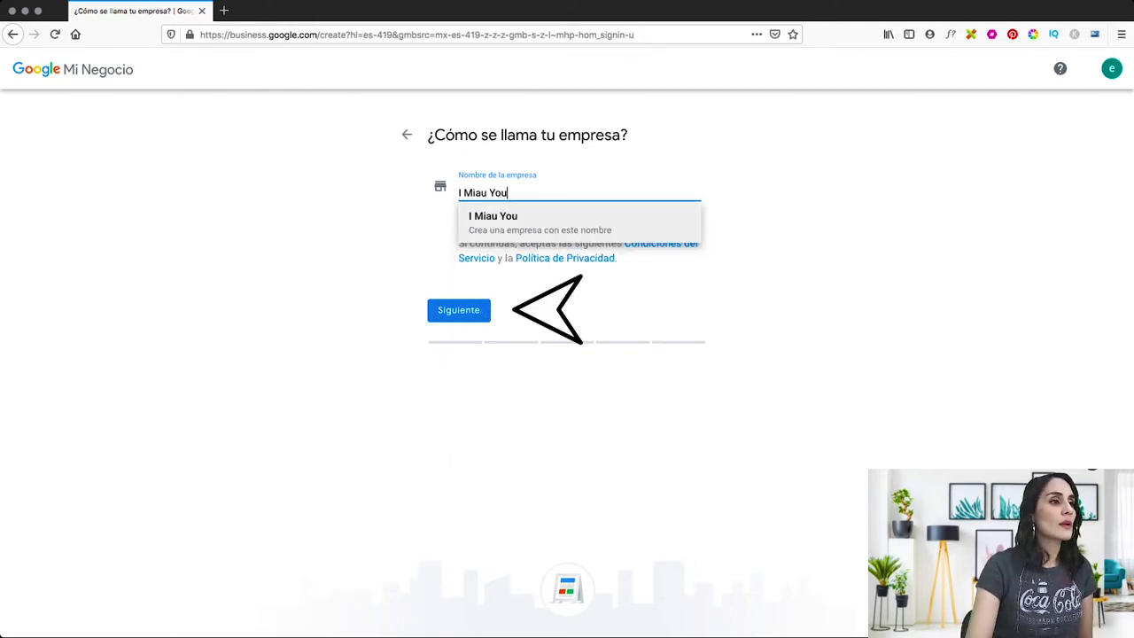
pyautogui.press('Return')
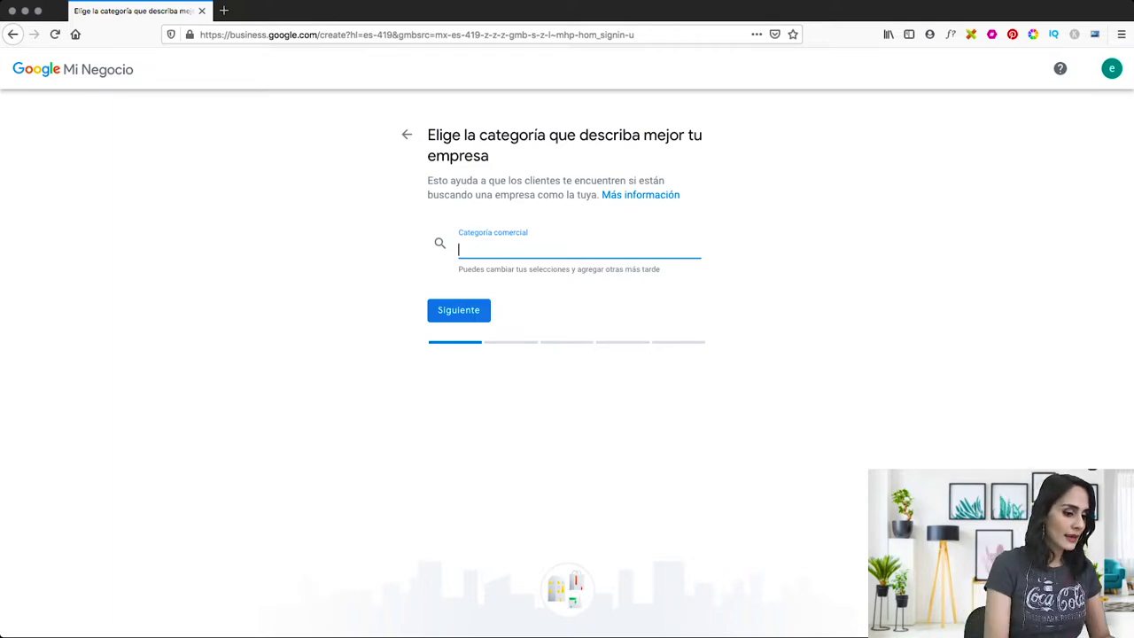
# Find the business category with the term mascotas, choose Tienda de suministros para mascotas and continue.
pyautogui.write('ma')
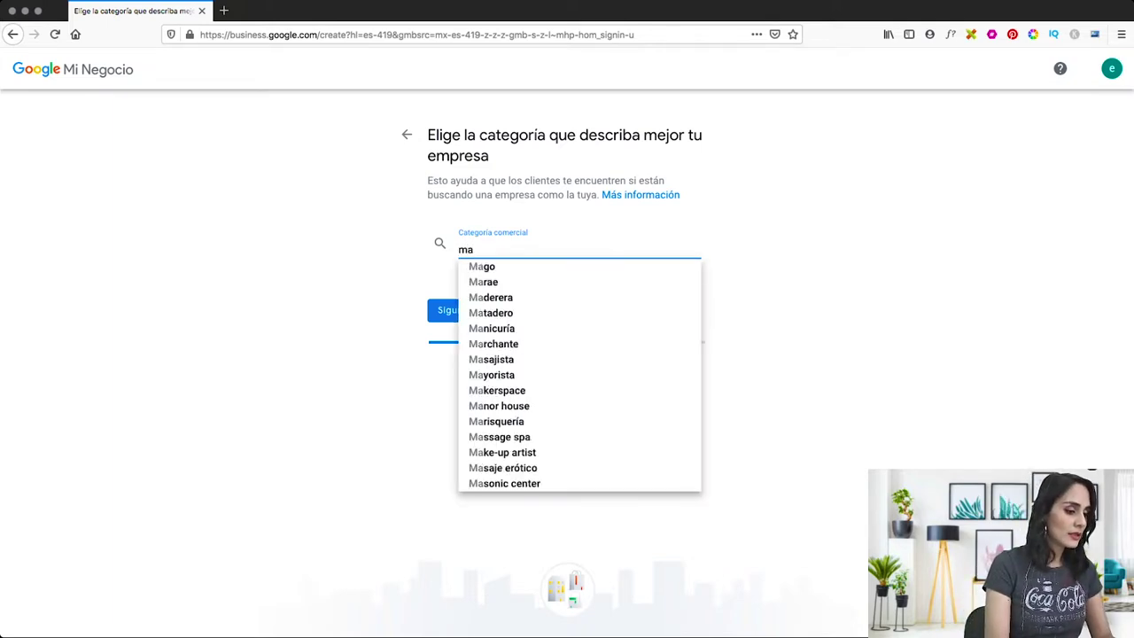
pyautogui.write('scotas')
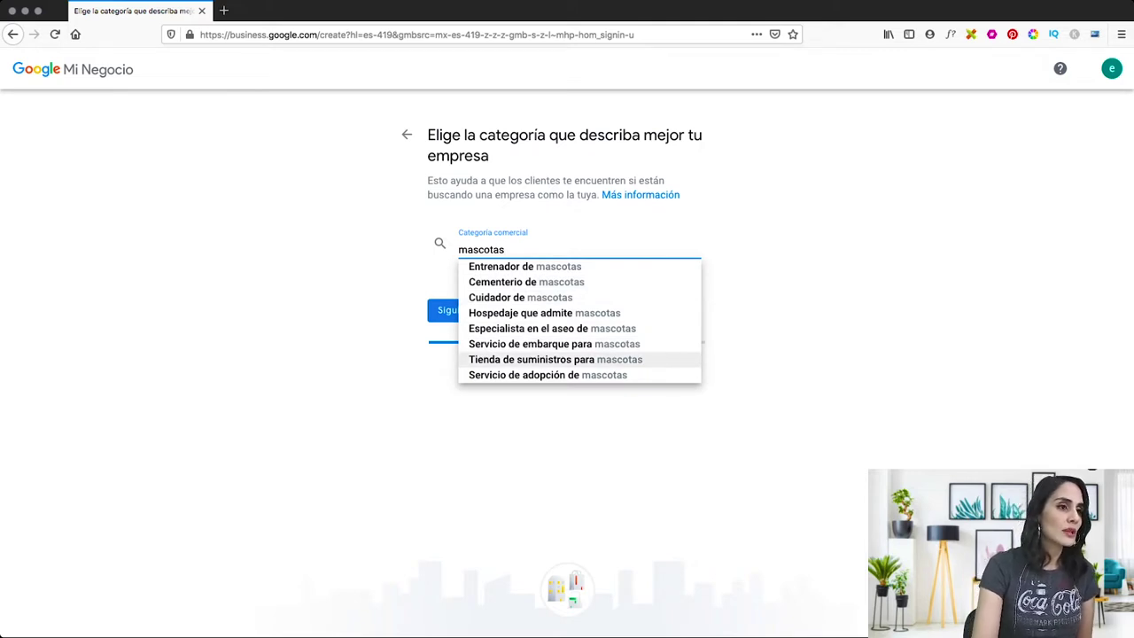
pyautogui.click(556, 359)
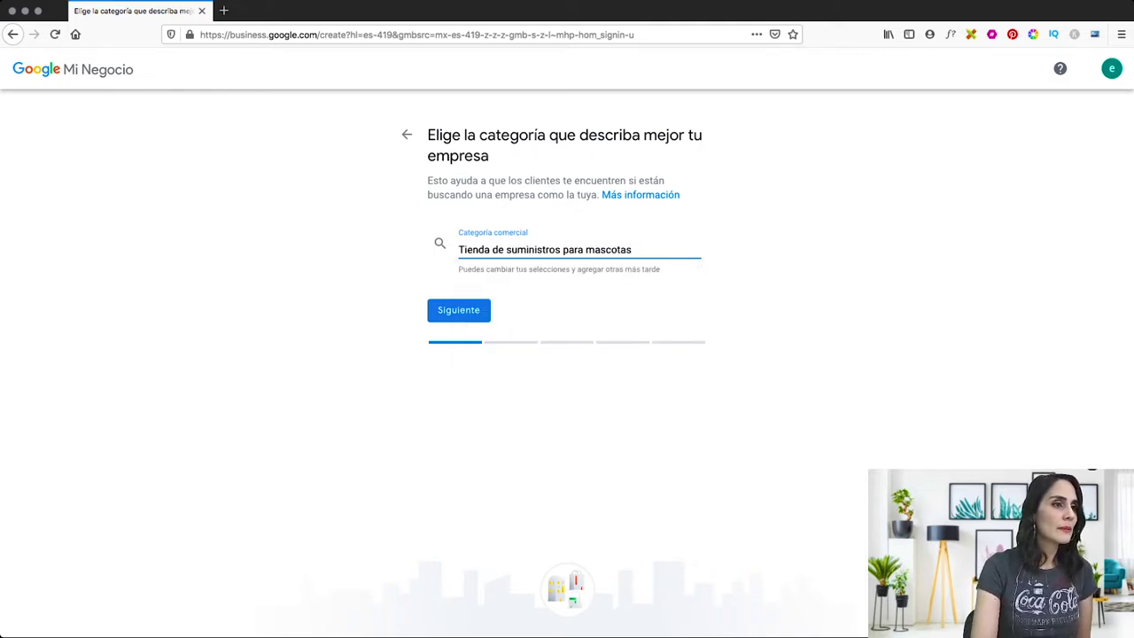
pyautogui.click(469, 311)
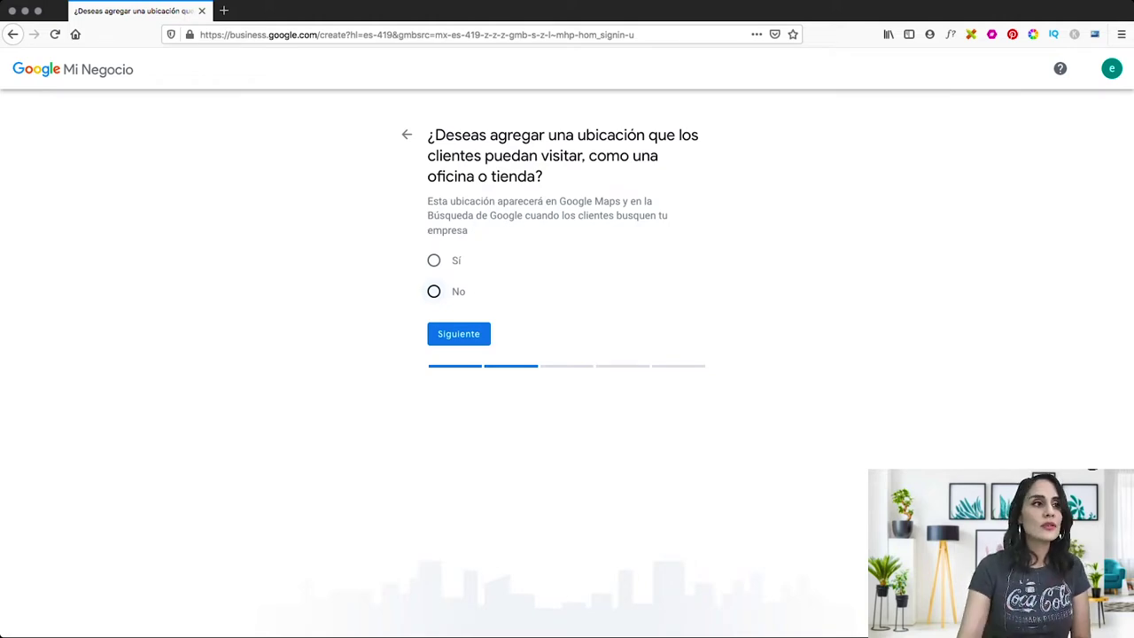
# Answer No to adding a location customers can visit, and add México as the service area.
pyautogui.click(434, 292)
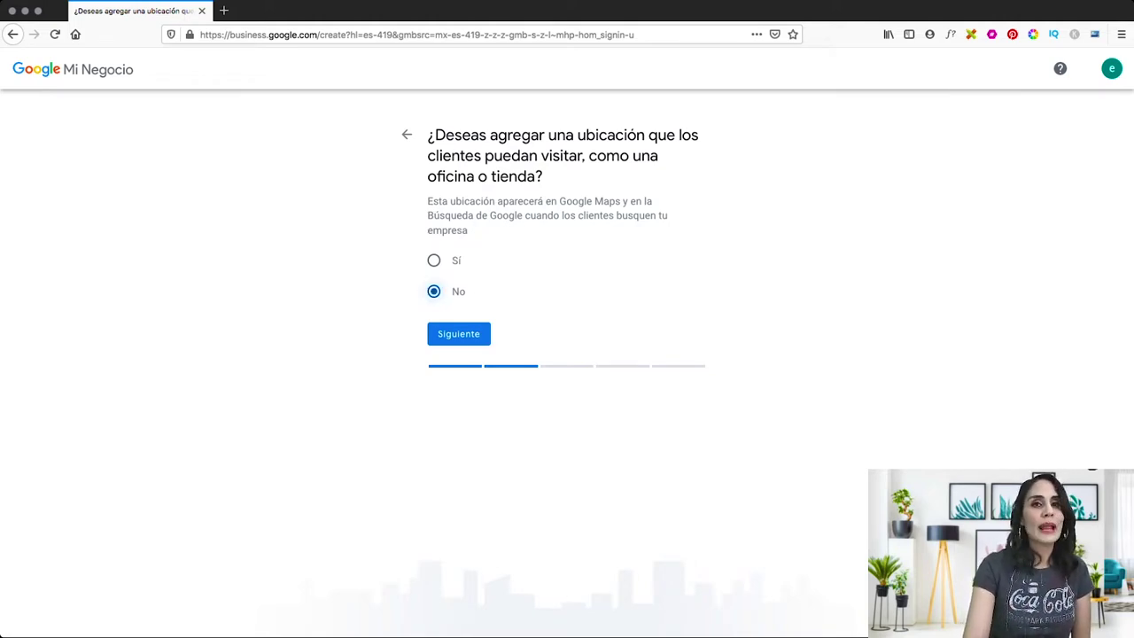
pyautogui.click(459, 333)
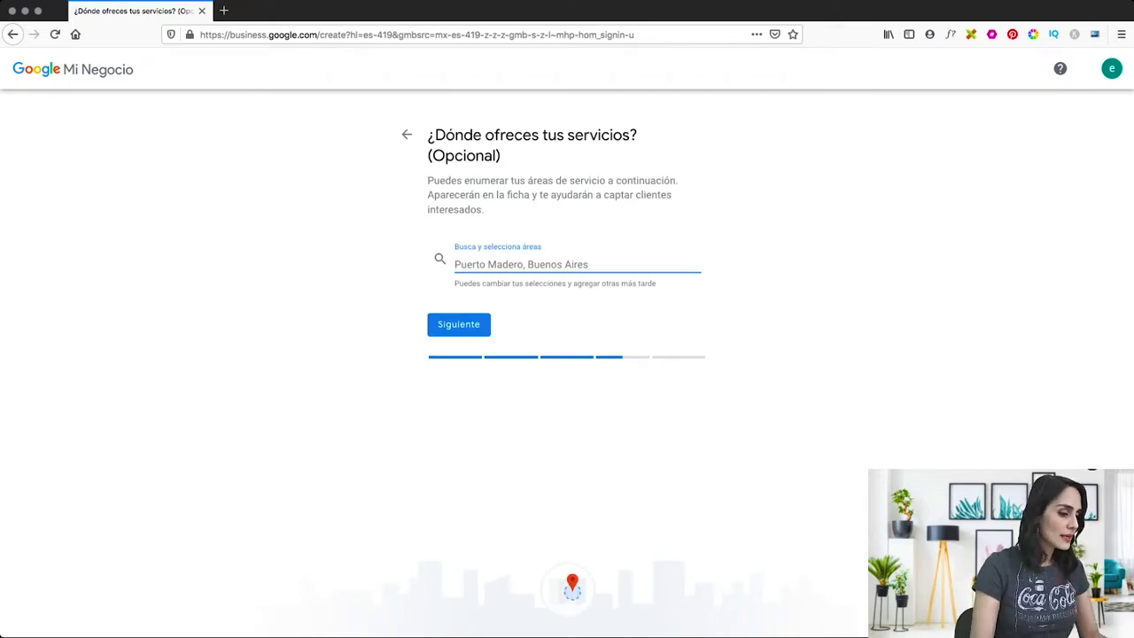
pyautogui.write('Mexico')
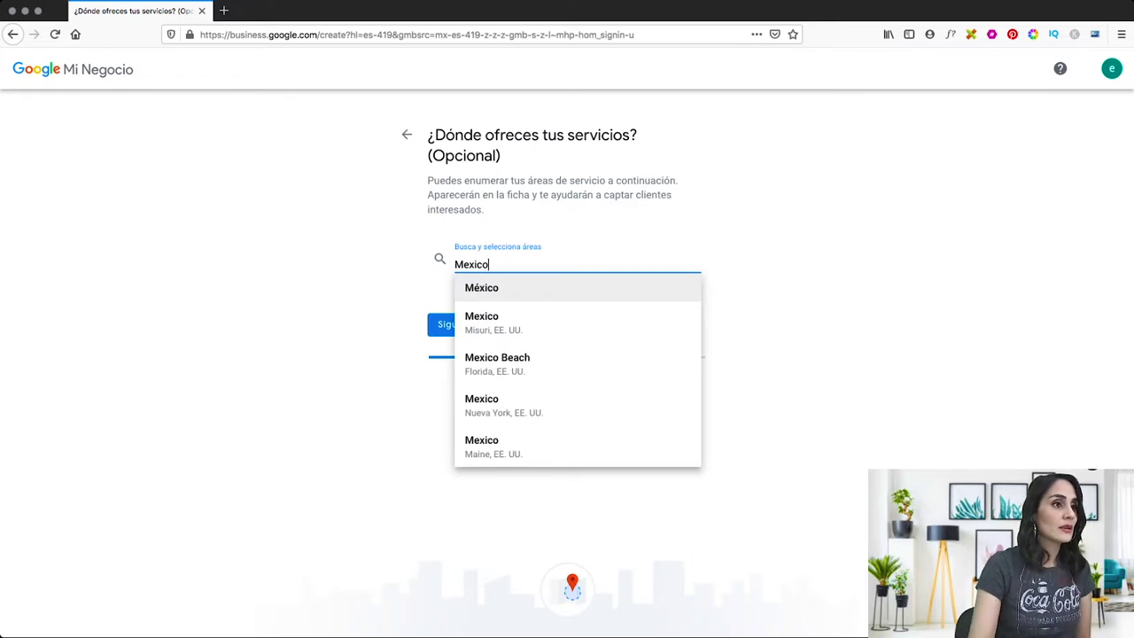
pyautogui.press('Return')
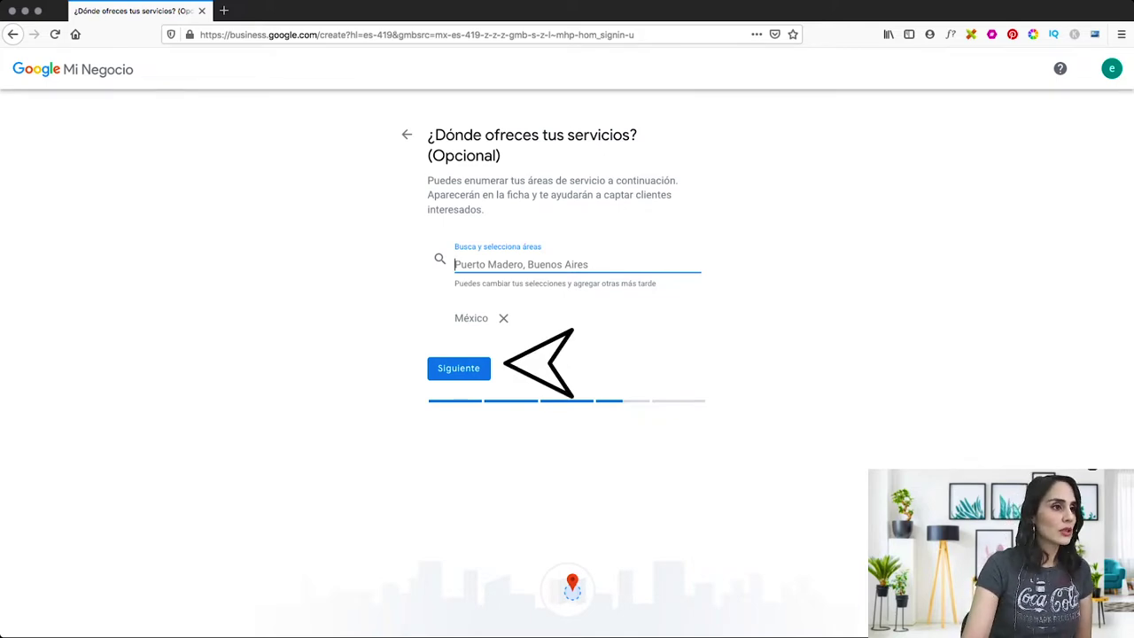
pyautogui.click(459, 369)
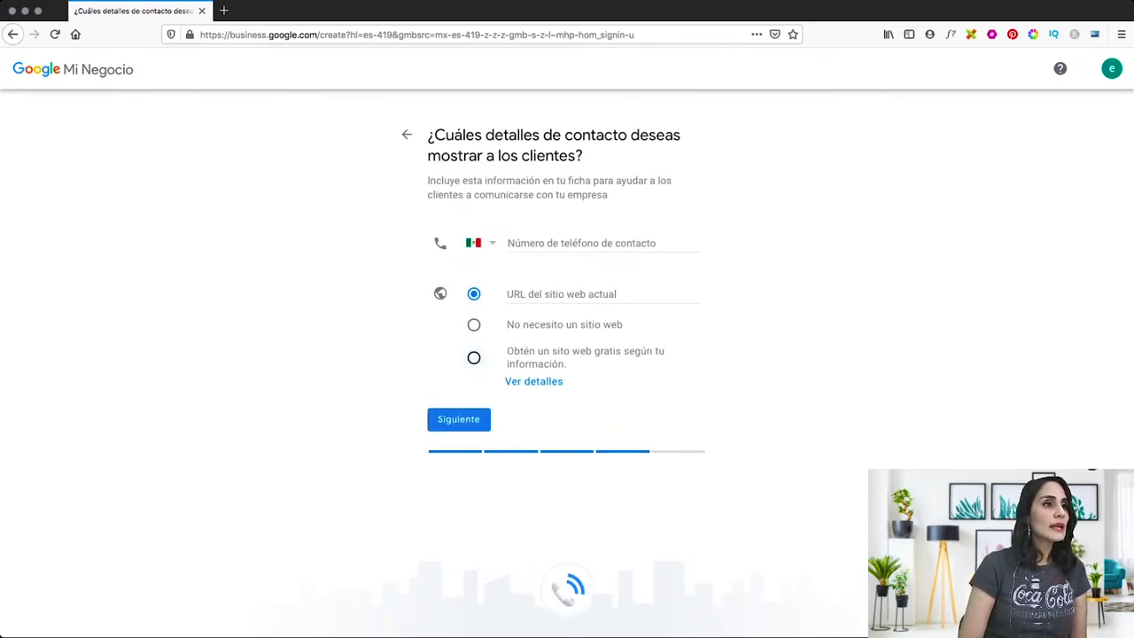
# Enter the business's contact phone number, choose No necesito un sitio web and continue.
pyautogui.click(580, 244)
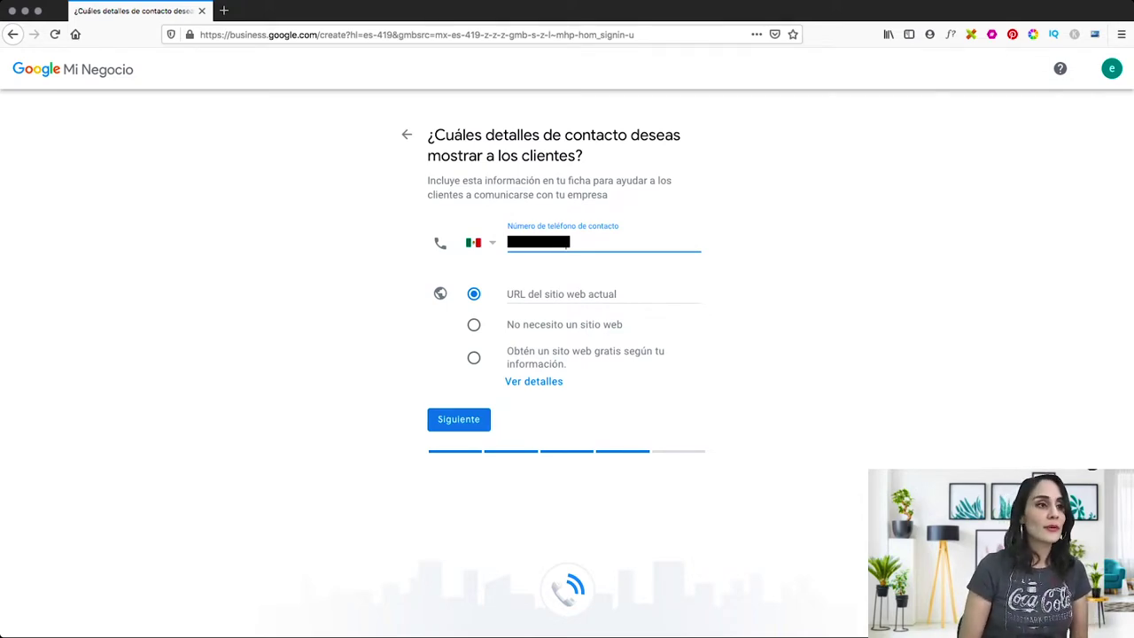
pyautogui.click(526, 294)
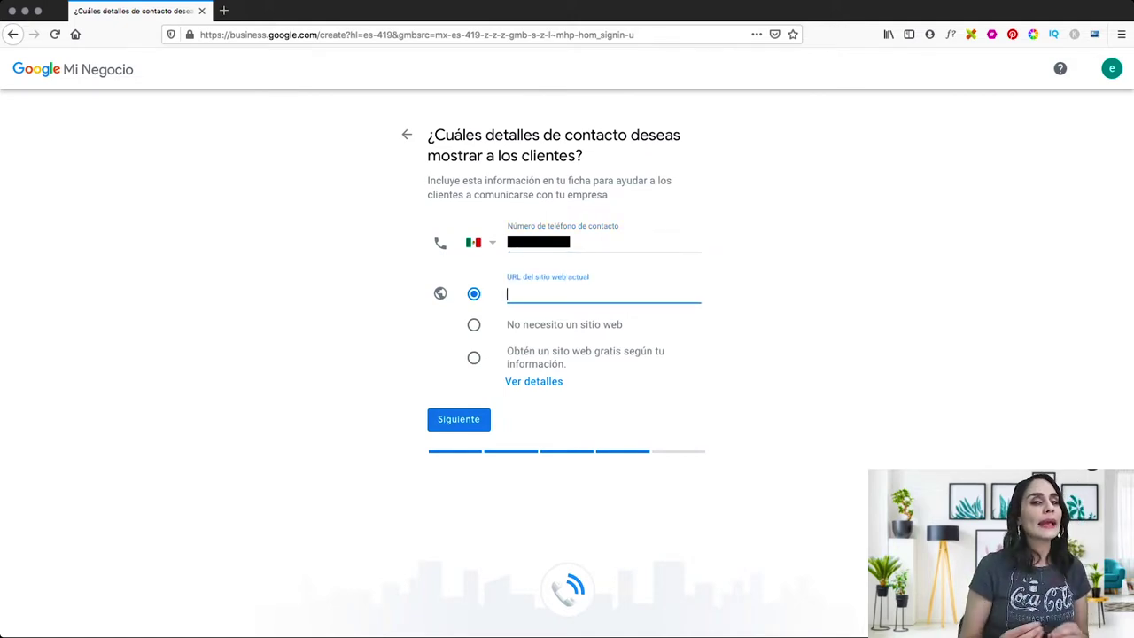
pyautogui.click(474, 325)
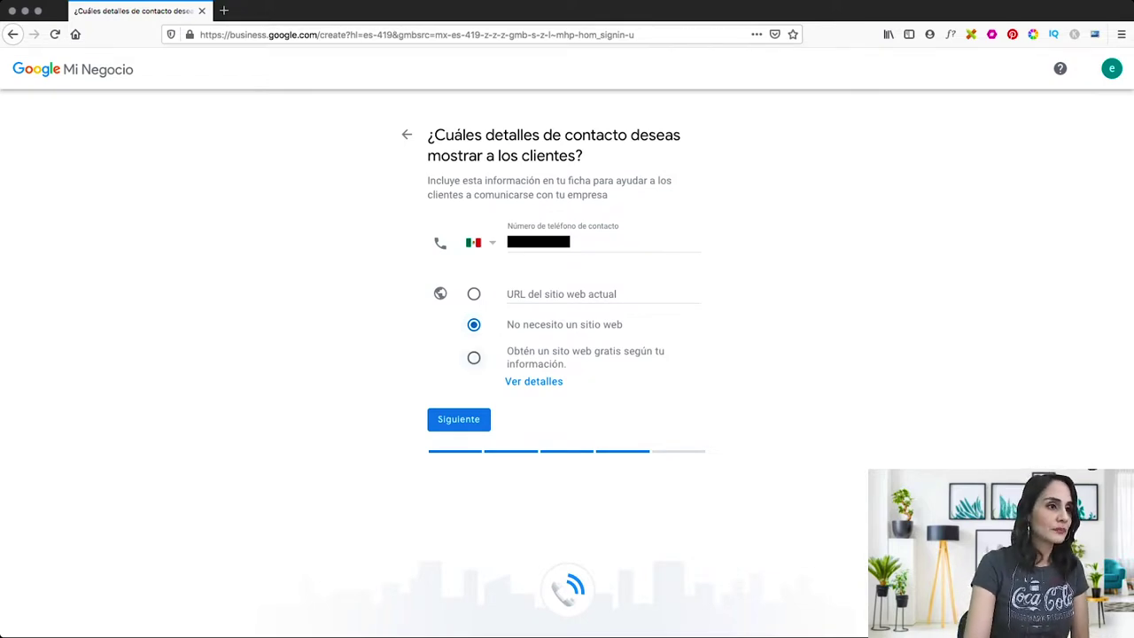
pyautogui.click(458, 419)
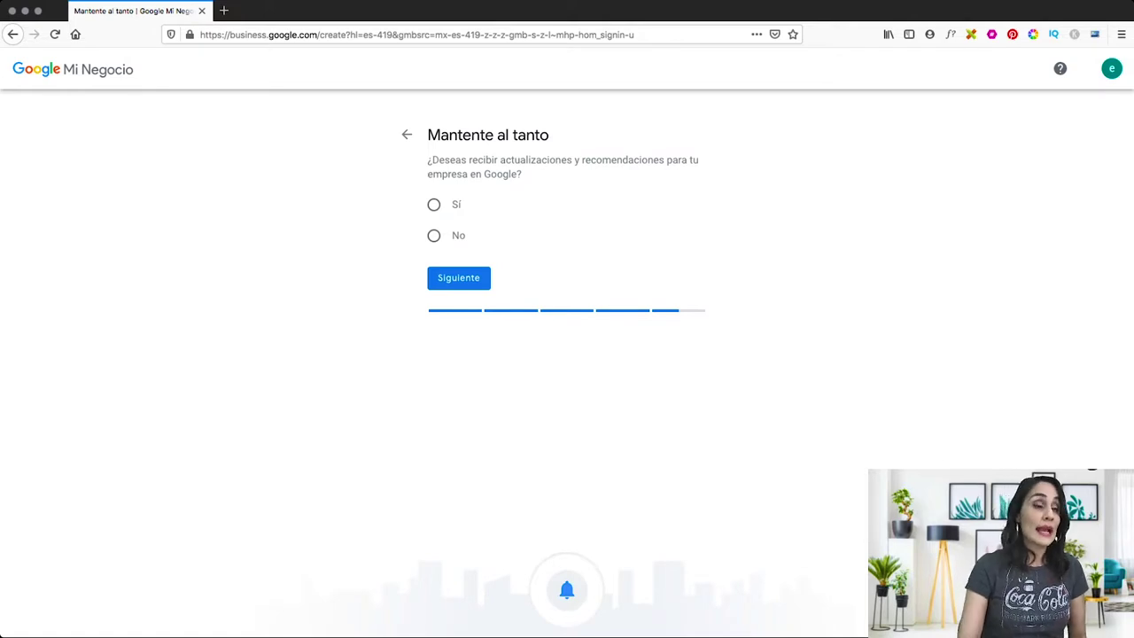
# Accept receiving updates and recommendations for the business, and finish creating the listing.
pyautogui.click(433, 205)
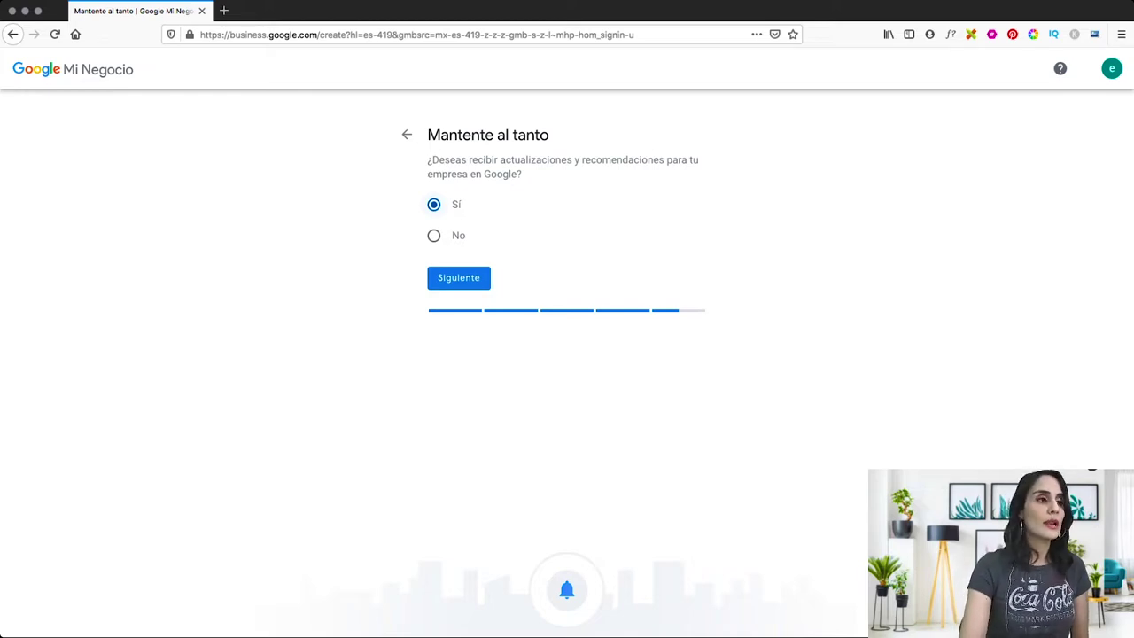
pyautogui.click(459, 277)
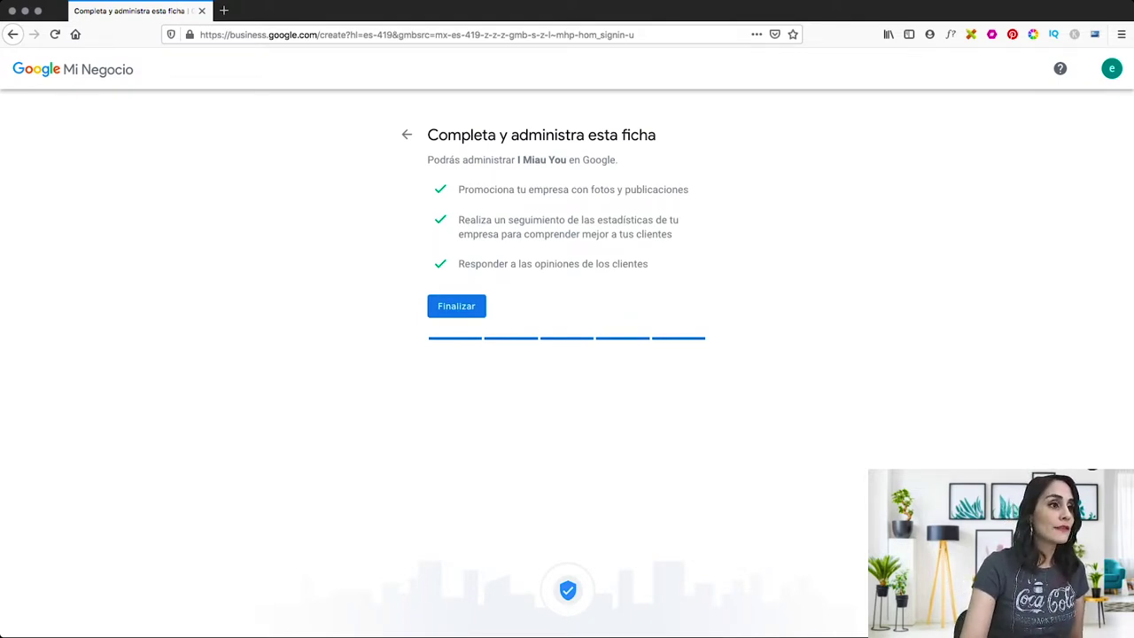
pyautogui.click(456, 306)
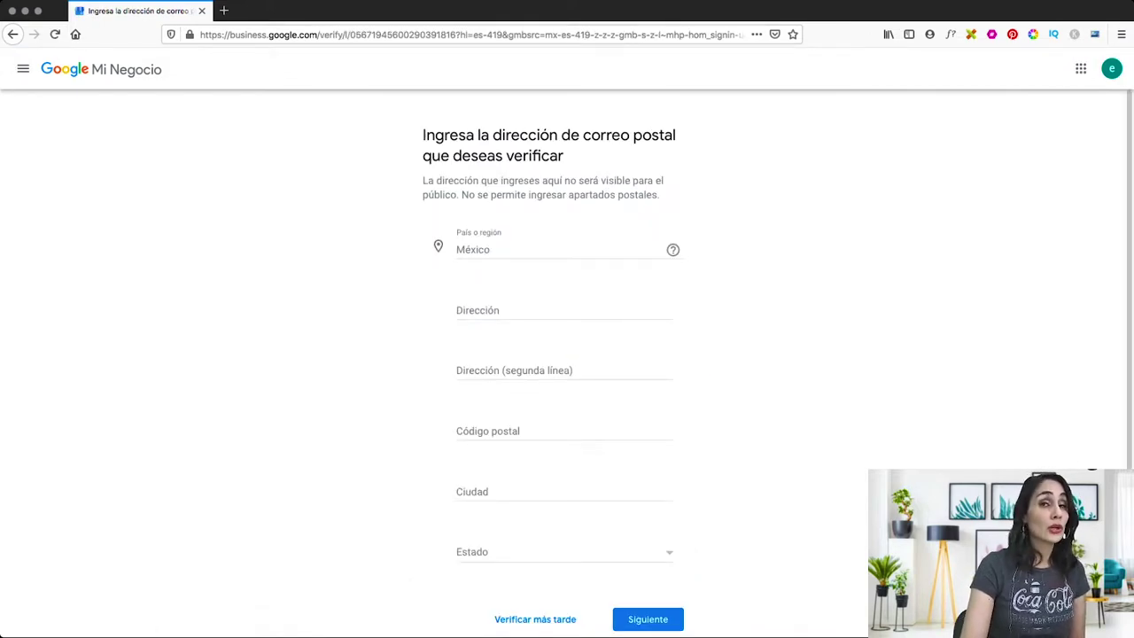
# Fill in the business's postal address for verification with Ciudad de México as the state, and submit it.
pyautogui.click(457, 309)
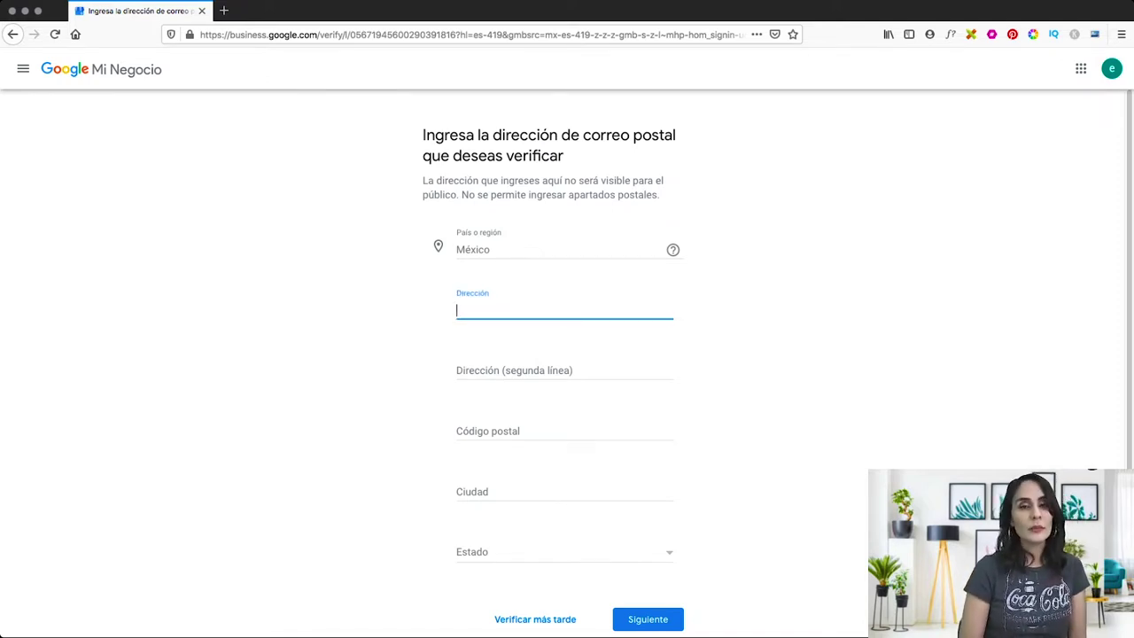
pyautogui.press('Down')
pyautogui.press('Return')
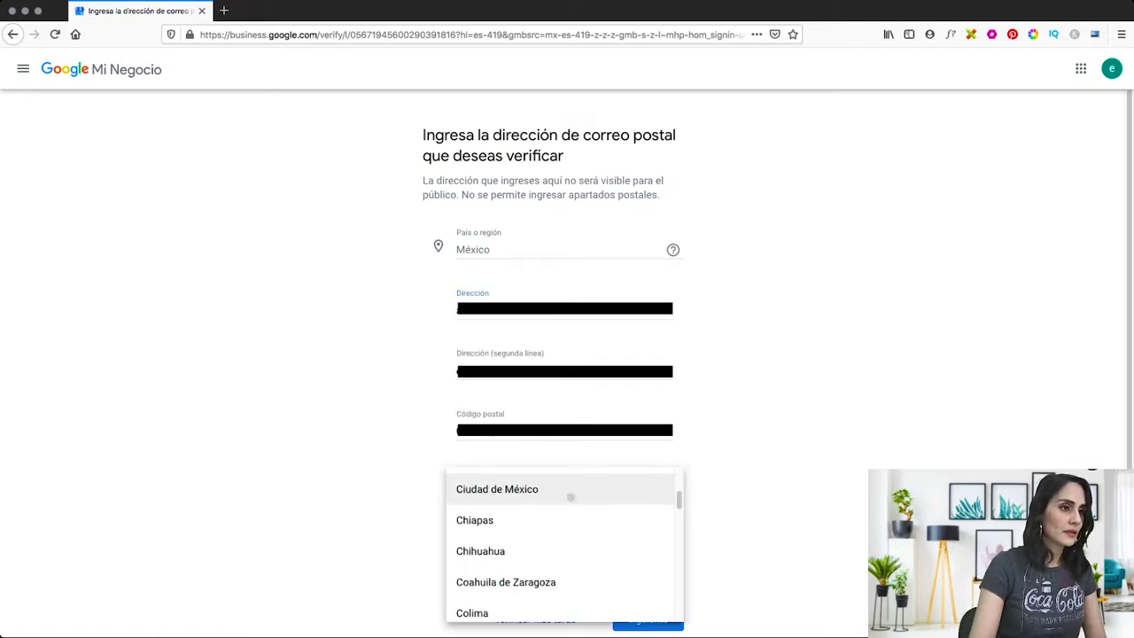
pyautogui.click(570, 496)
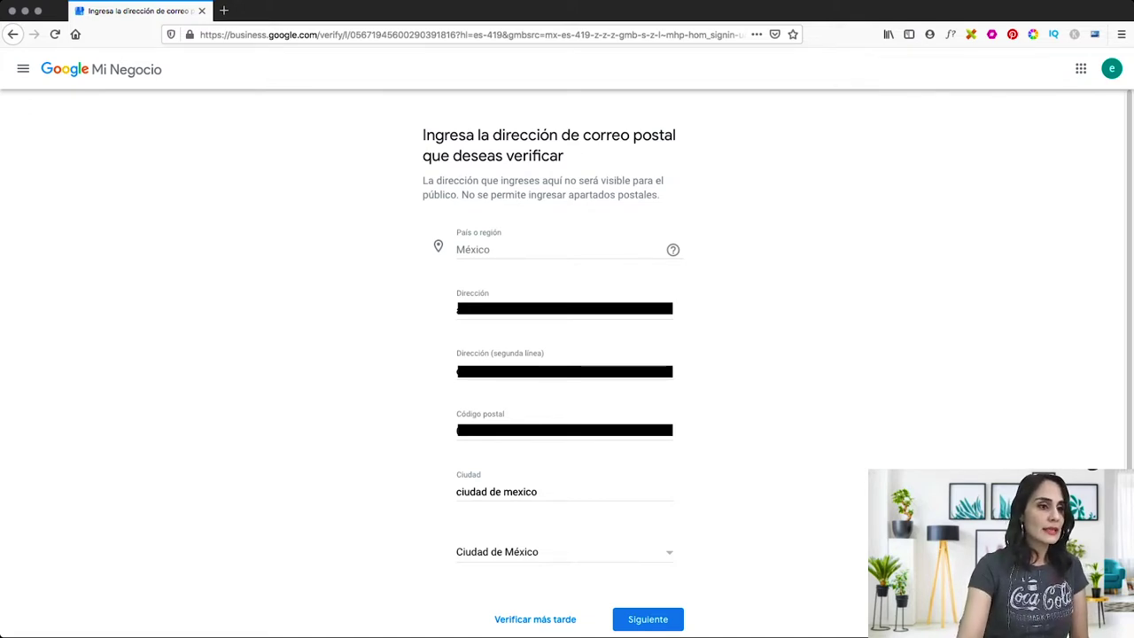
pyautogui.click(648, 620)
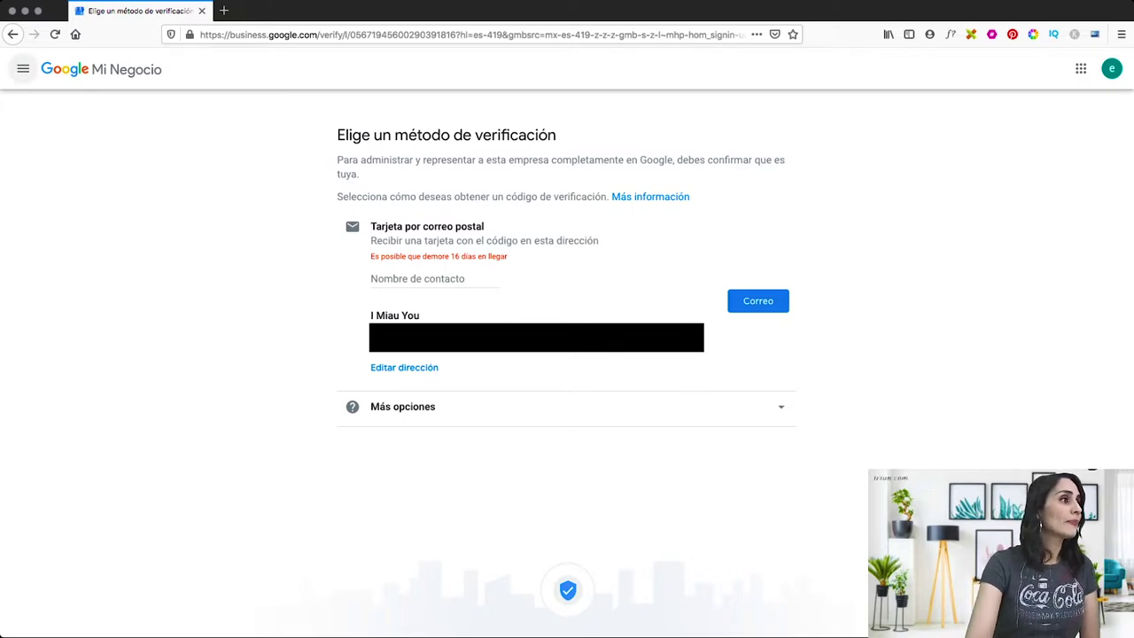
# Leave the verification method unchosen, open the business's Página principal and accept the welcome message.
pyautogui.click(23, 68)
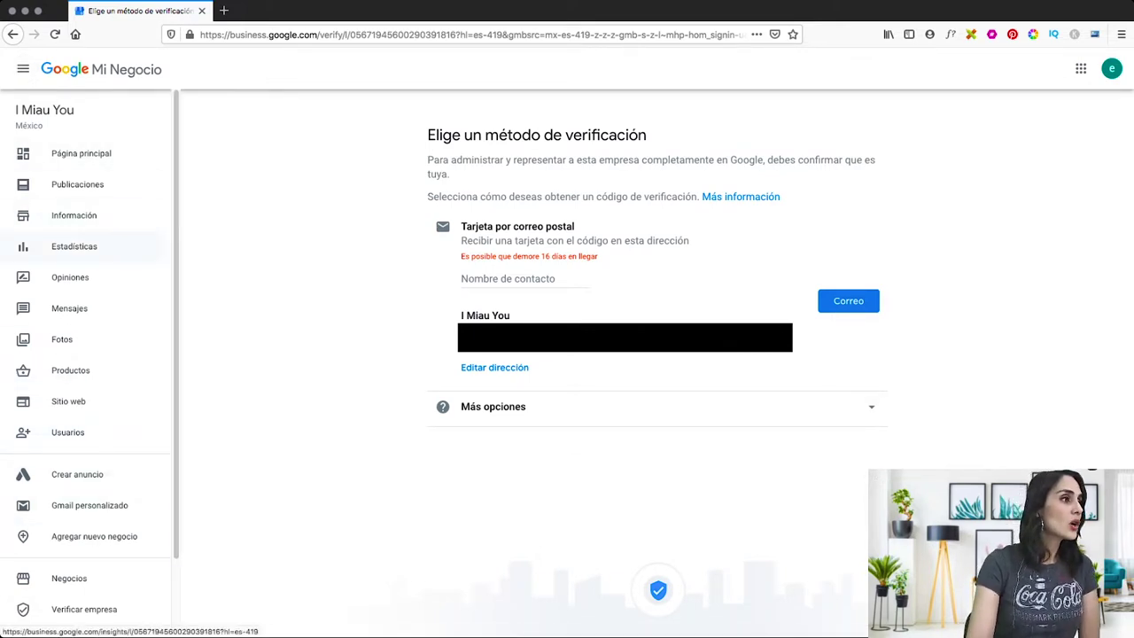
pyautogui.click(81, 153)
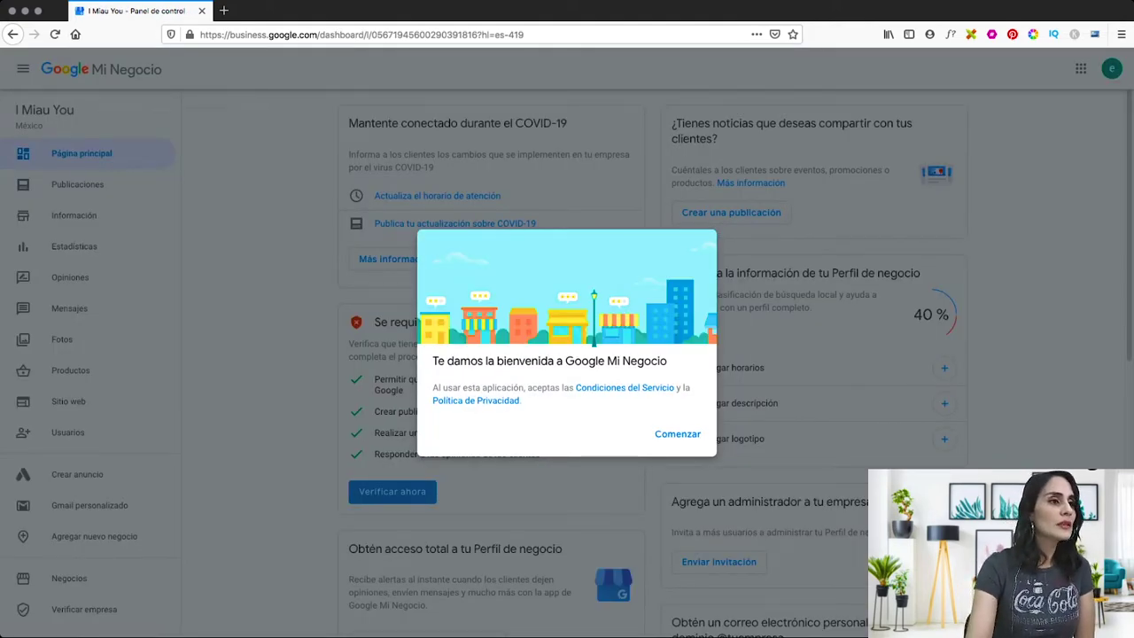
pyautogui.click(677, 434)
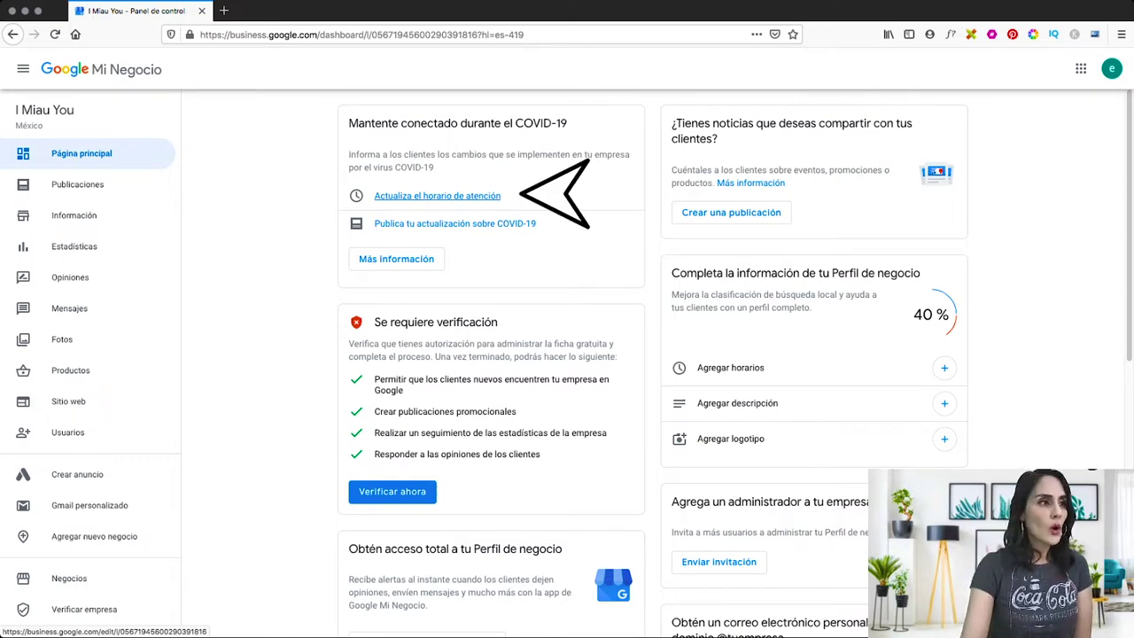
# Open the business's Horario de atención for editing and mark Lunes through Viernes as open.
pyautogui.click(437, 196)
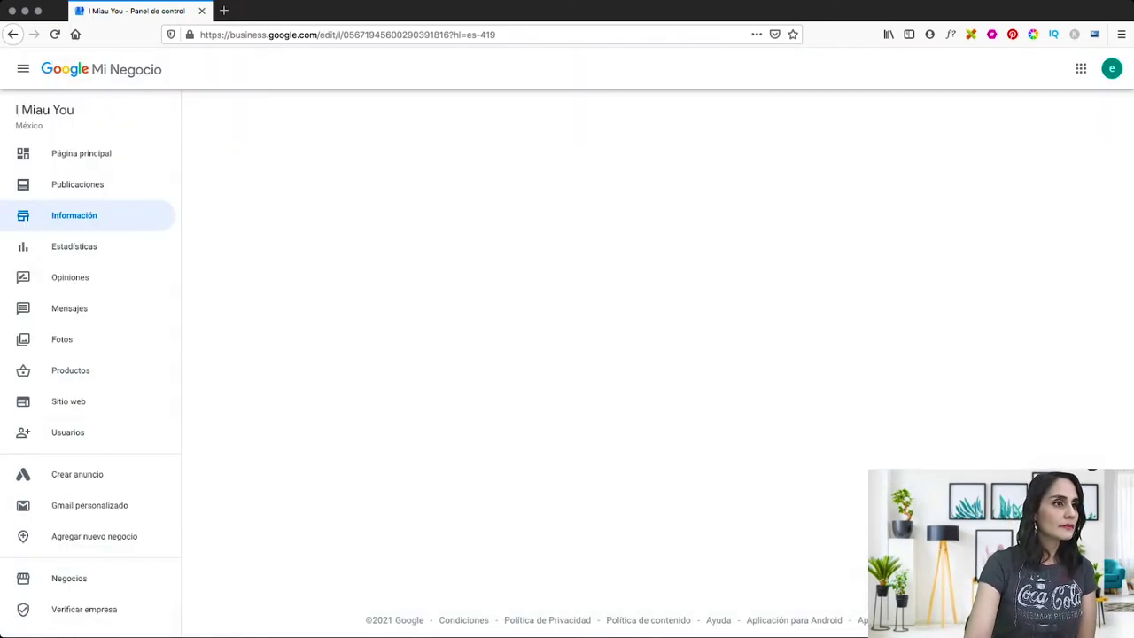
pyautogui.scroll(-4, 567, 372)
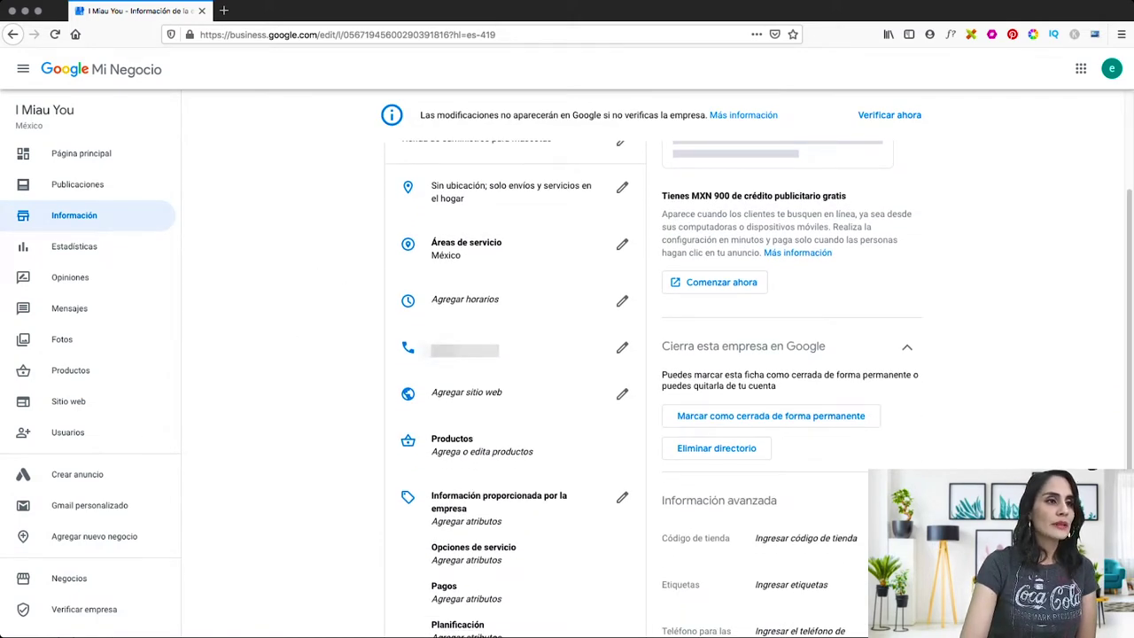
pyautogui.click(623, 301)
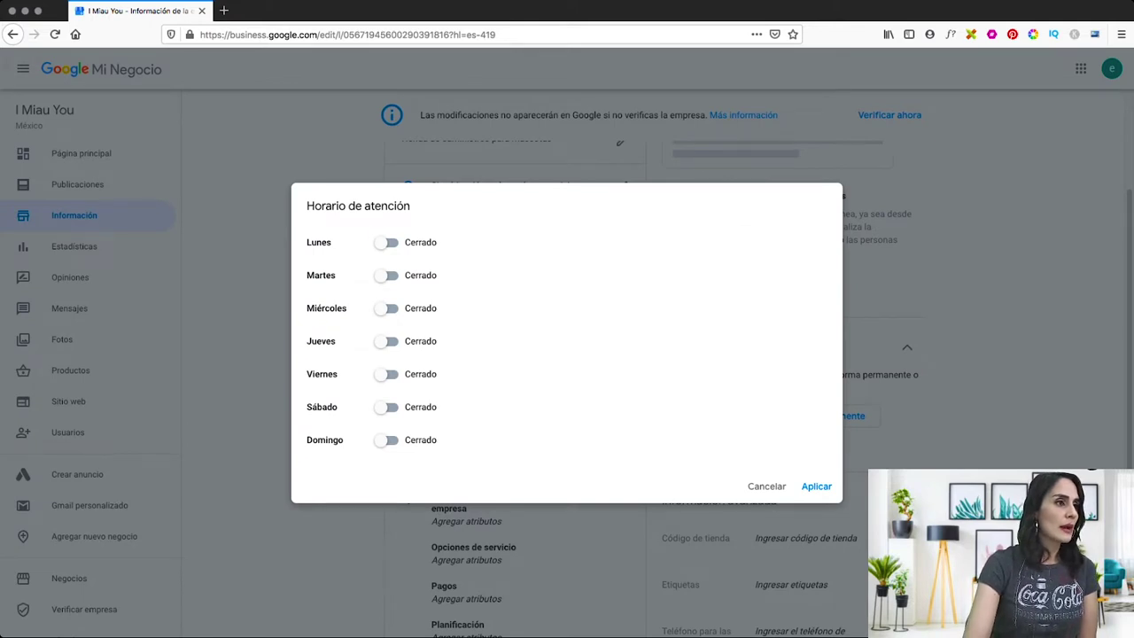
pyautogui.click(385, 242)
pyautogui.click(385, 275)
pyautogui.click(385, 308)
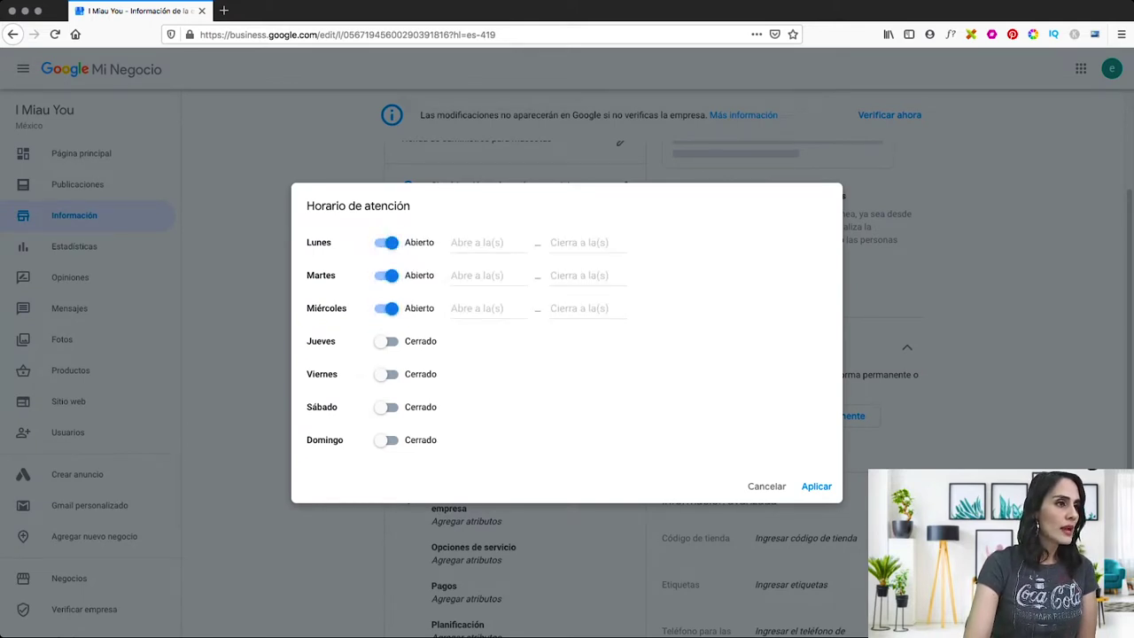
pyautogui.click(386, 341)
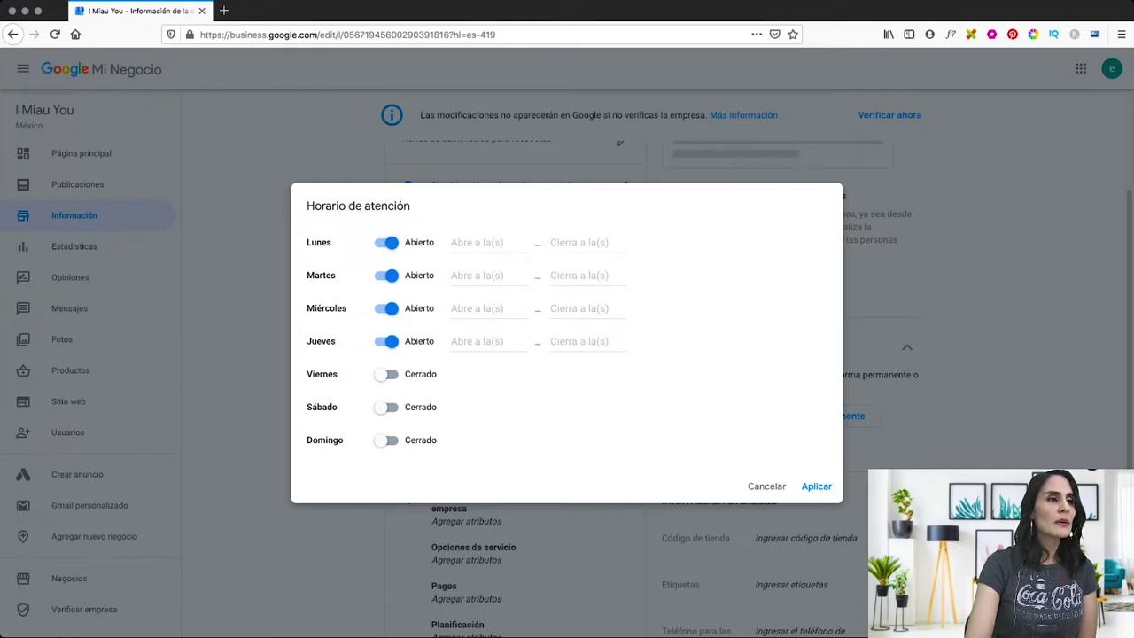
pyautogui.click(386, 374)
# Set the opening hours for Lunes to 09:00–18:00.
pyautogui.click(478, 242)
pyautogui.scroll(-3, 496, 336)
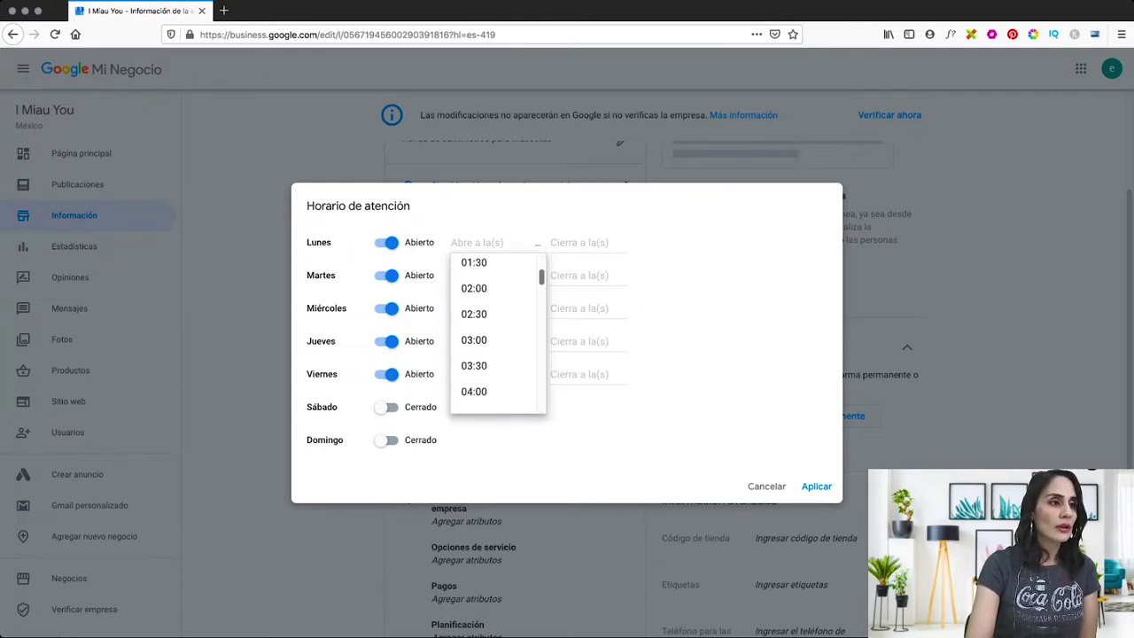
pyautogui.scroll(-5, 496, 337)
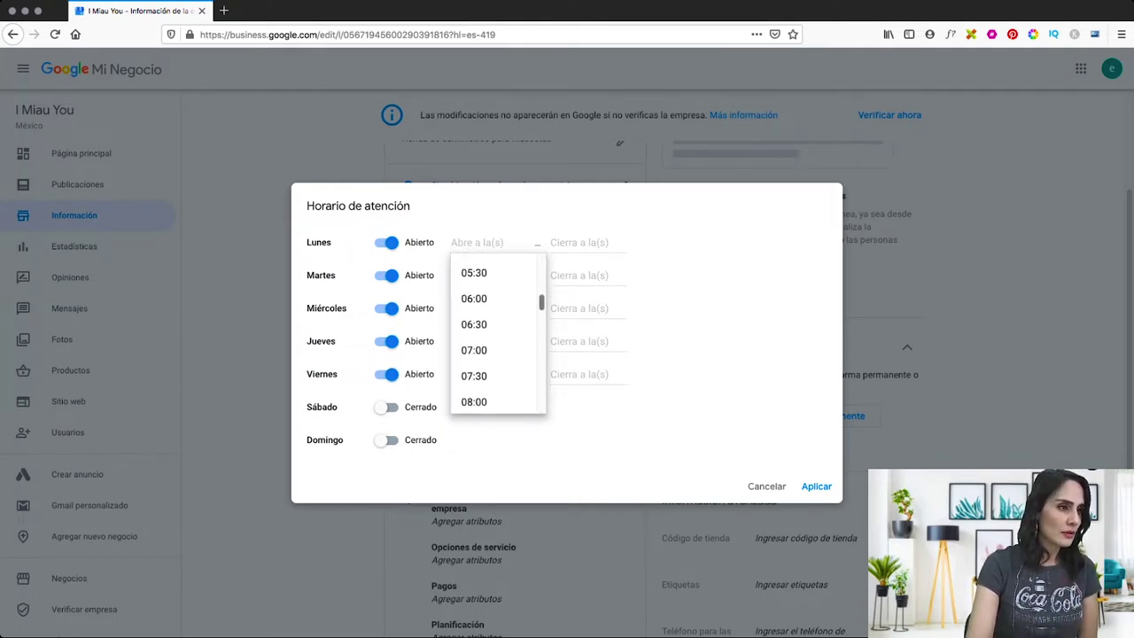
pyautogui.scroll(-2, 497, 337)
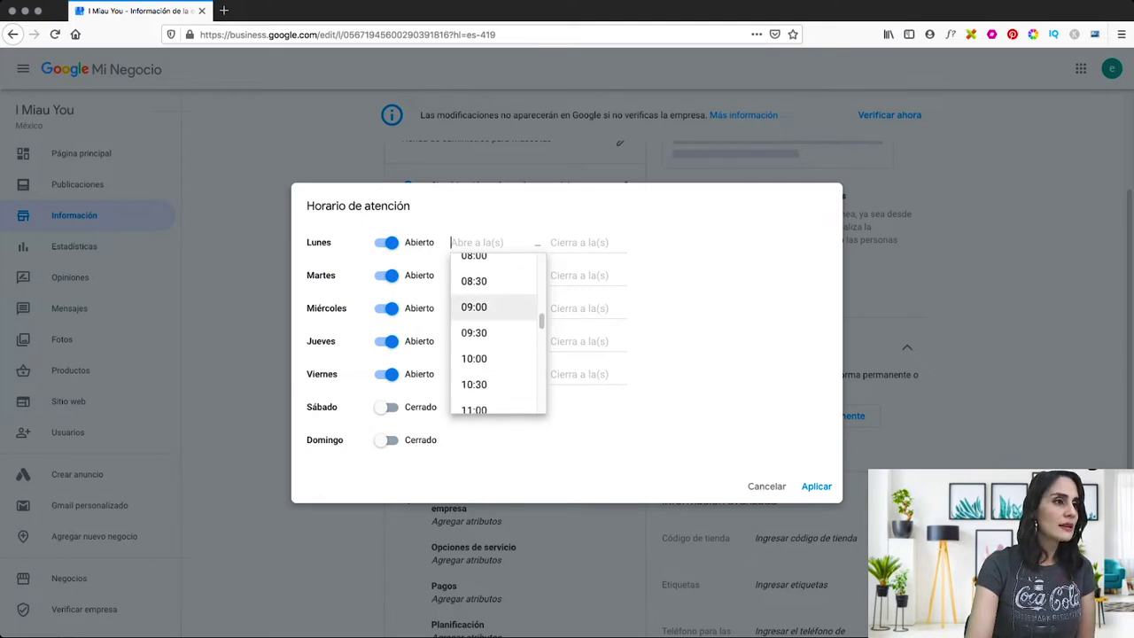
pyautogui.click(475, 307)
pyautogui.click(587, 242)
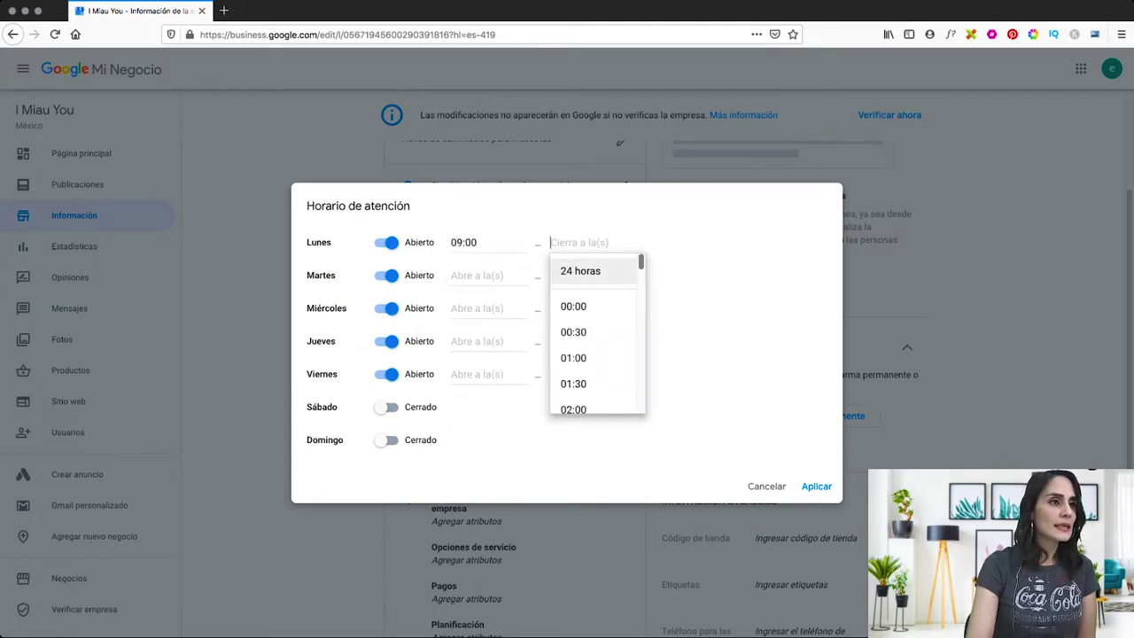
pyautogui.scroll(-3, 594, 328)
pyautogui.scroll(-8, 598, 336)
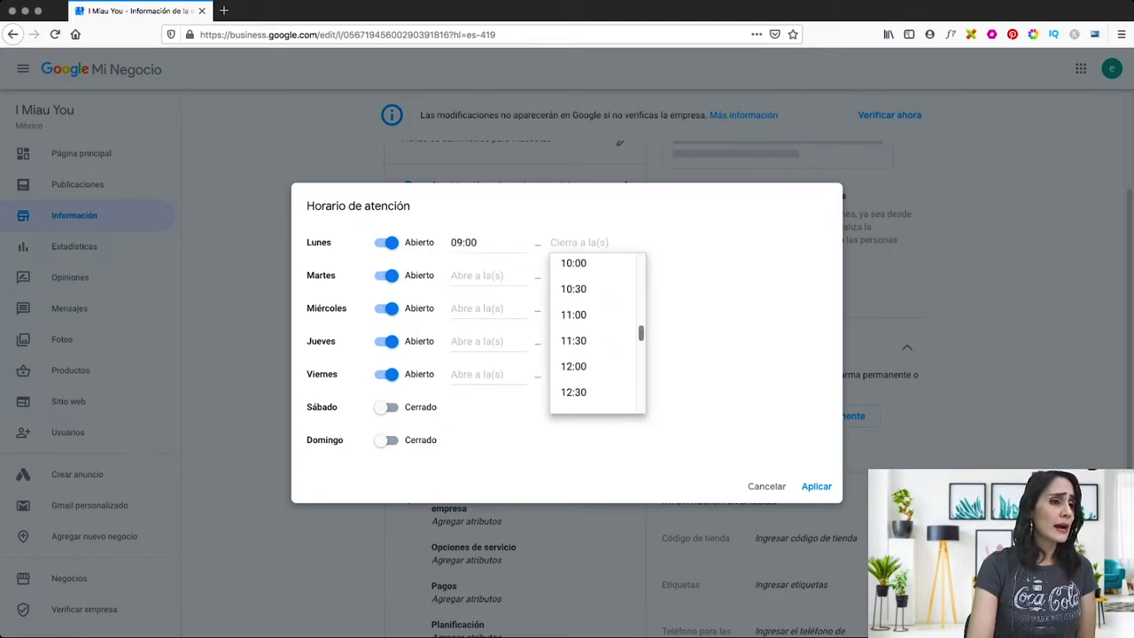
pyautogui.scroll(-3, 594, 336)
pyautogui.click(579, 357)
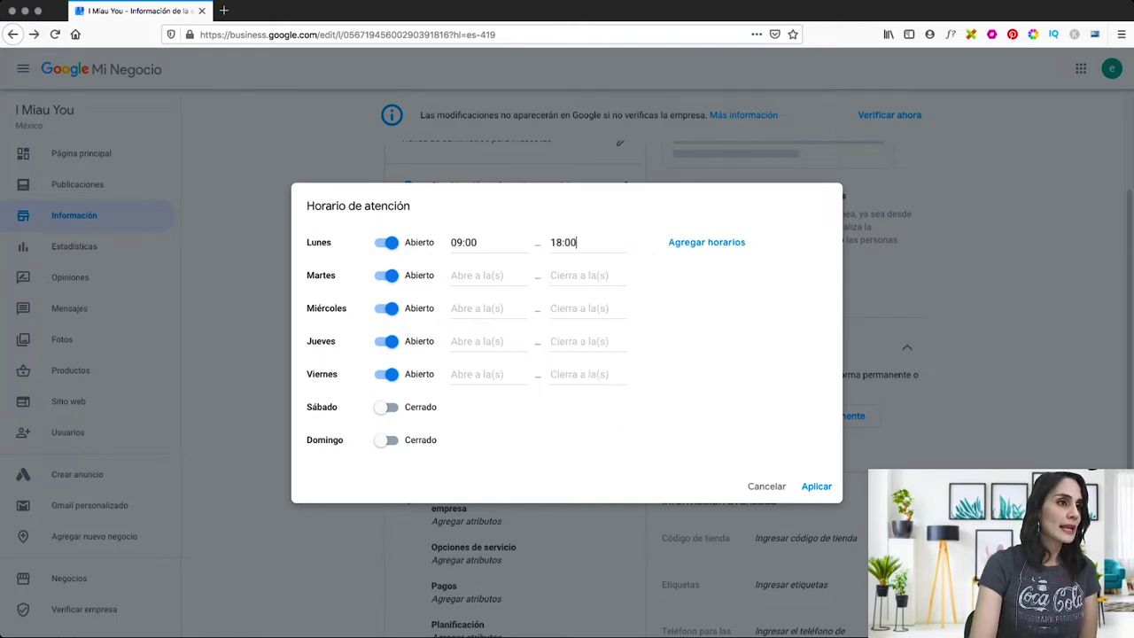
# Set the opening hours for Martes to 09:00–18:00.
pyautogui.click(487, 274)
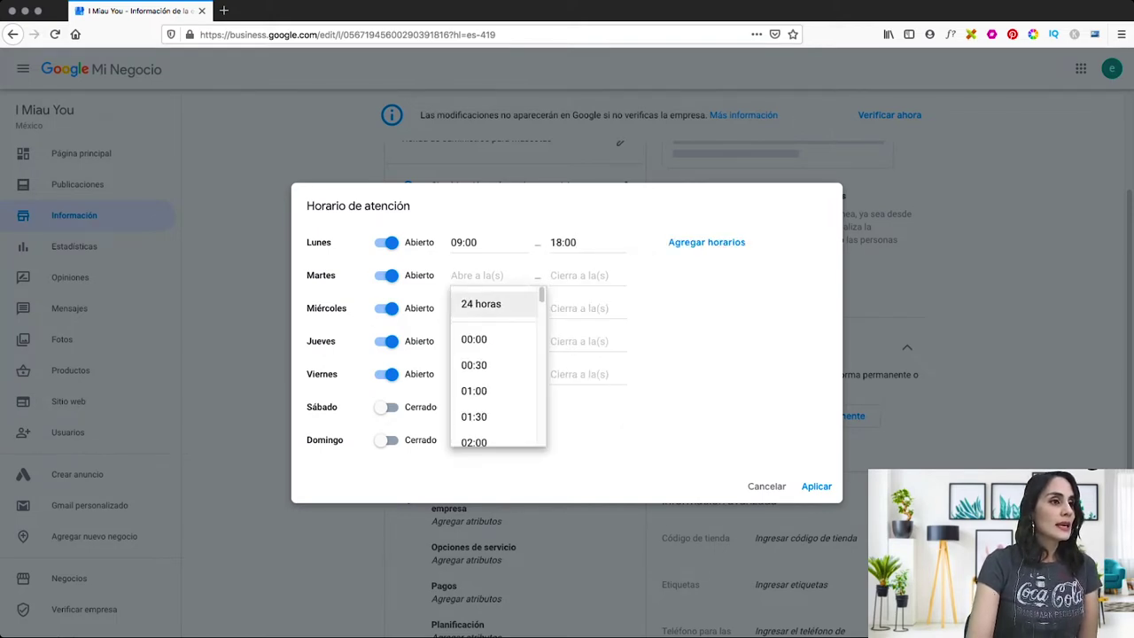
pyautogui.scroll(-3, 496, 319)
pyautogui.scroll(-7, 496, 372)
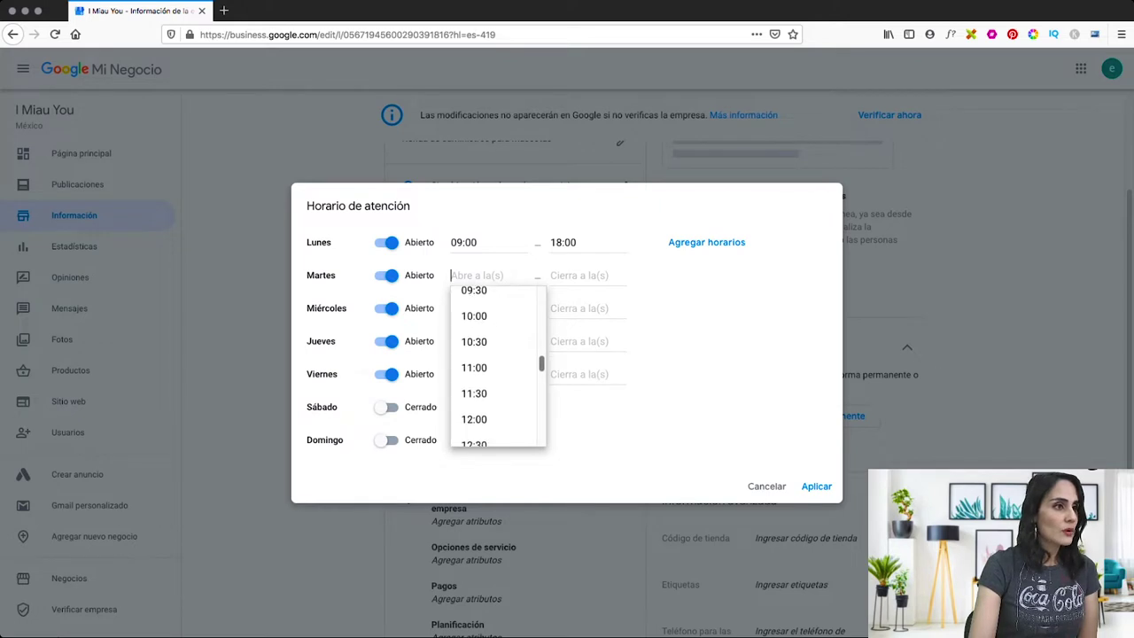
pyautogui.scroll(5, 496, 372)
pyautogui.click(474, 430)
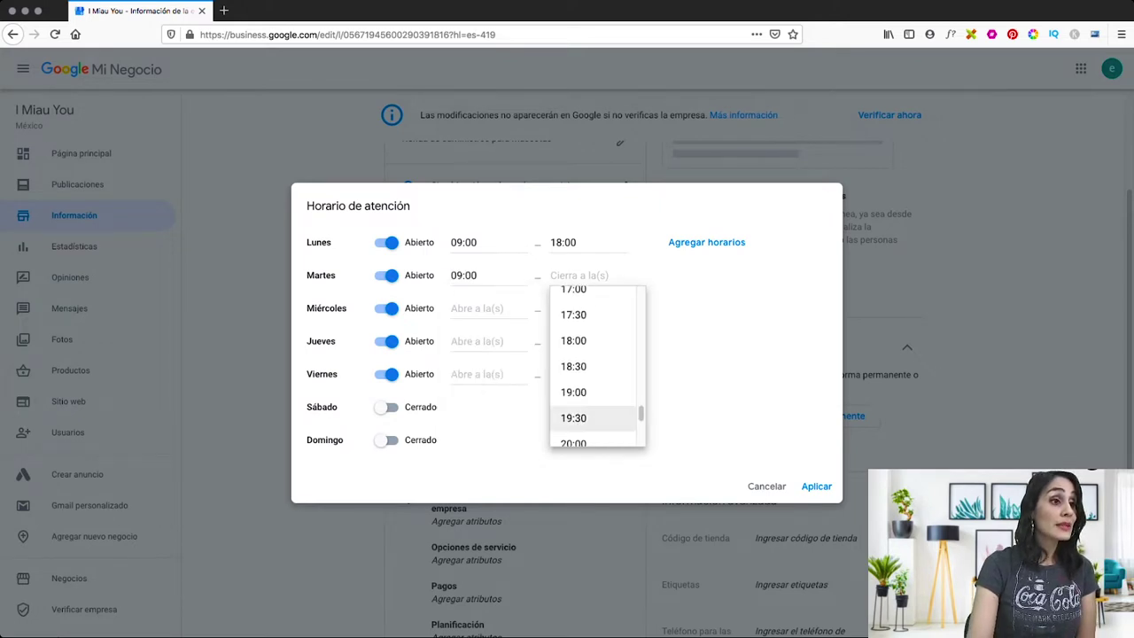
pyautogui.click(573, 339)
# Set the opening hours for Miércoles to 09:00–18:00.
pyautogui.click(487, 309)
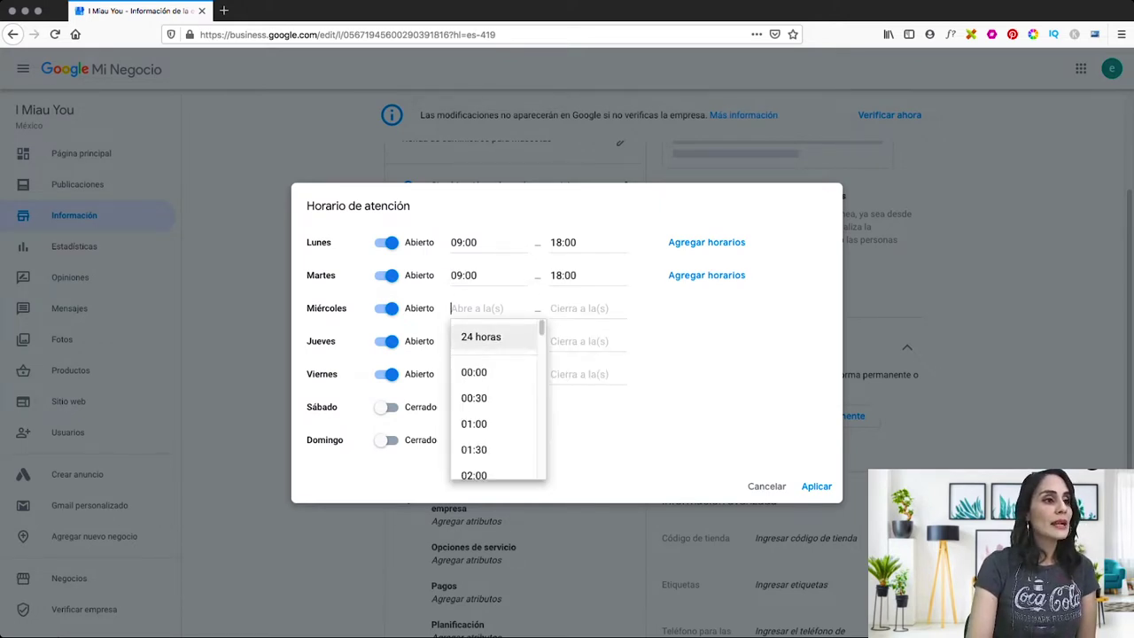
pyautogui.scroll(-4, 496, 381)
pyautogui.scroll(-3, 496, 399)
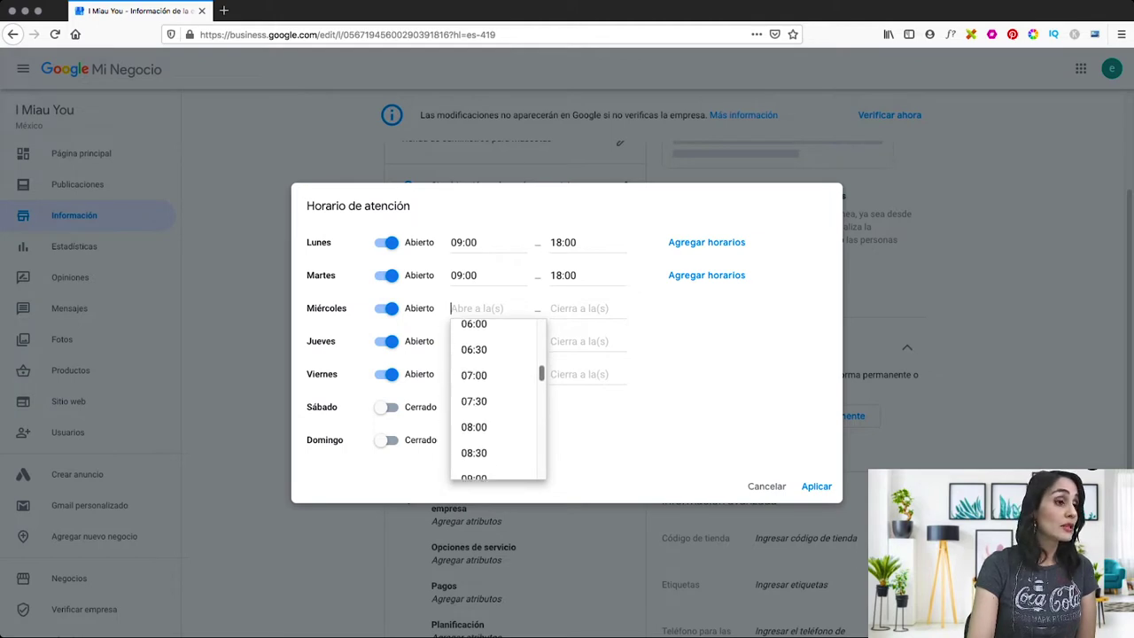
pyautogui.click(474, 378)
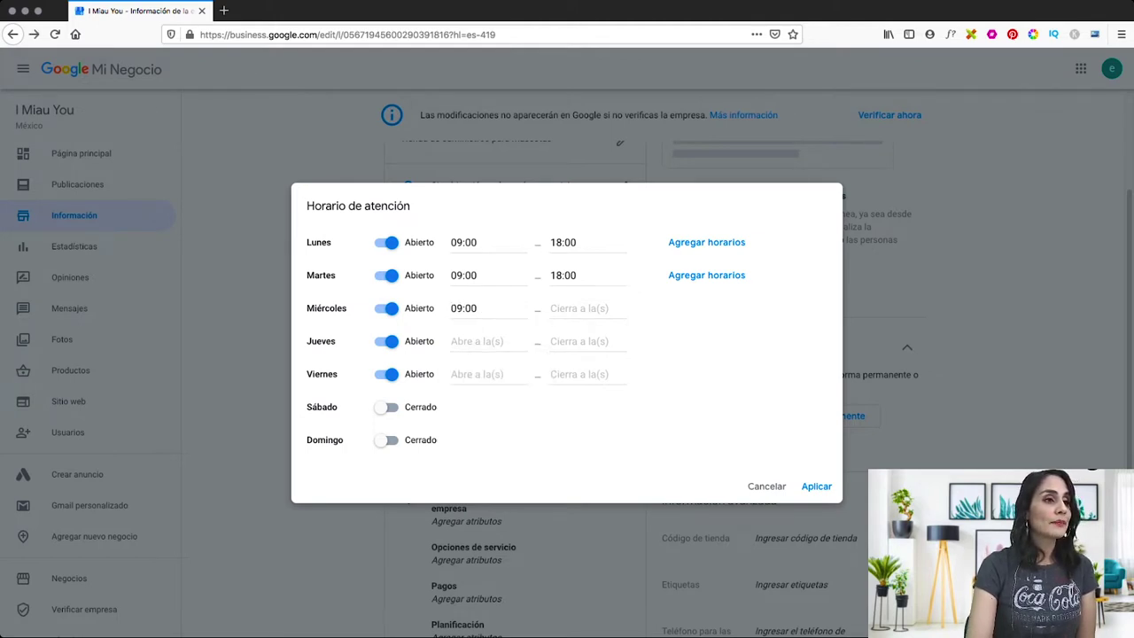
pyautogui.click(587, 308)
pyautogui.scroll(-1, 597, 399)
pyautogui.scroll(-11, 594, 416)
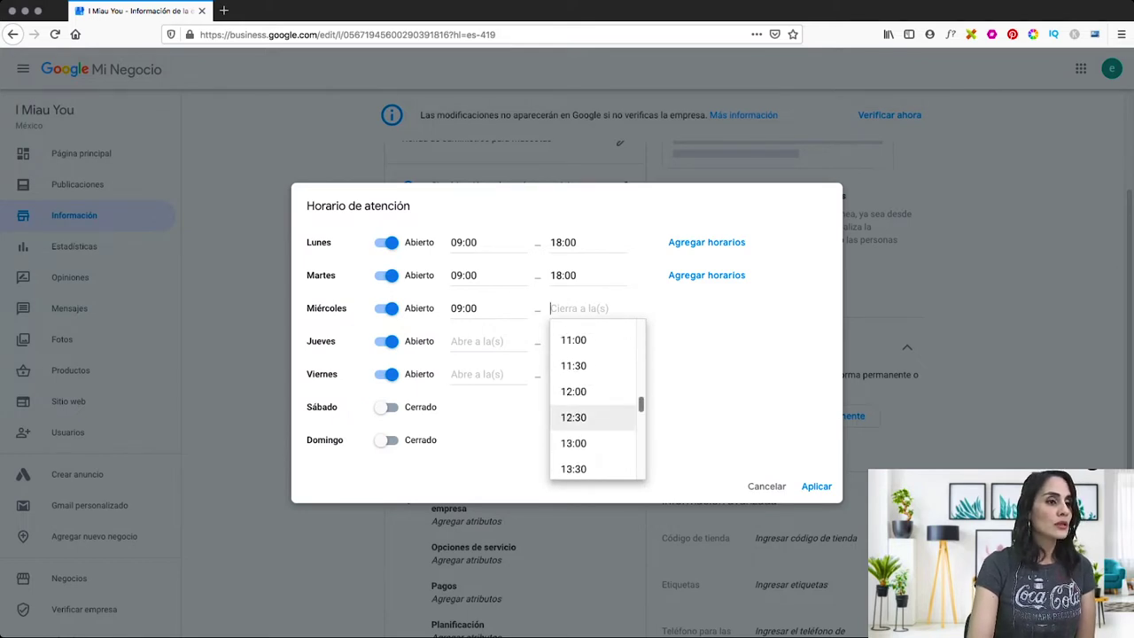
pyautogui.scroll(-4, 594, 416)
pyautogui.scroll(-2, 593, 417)
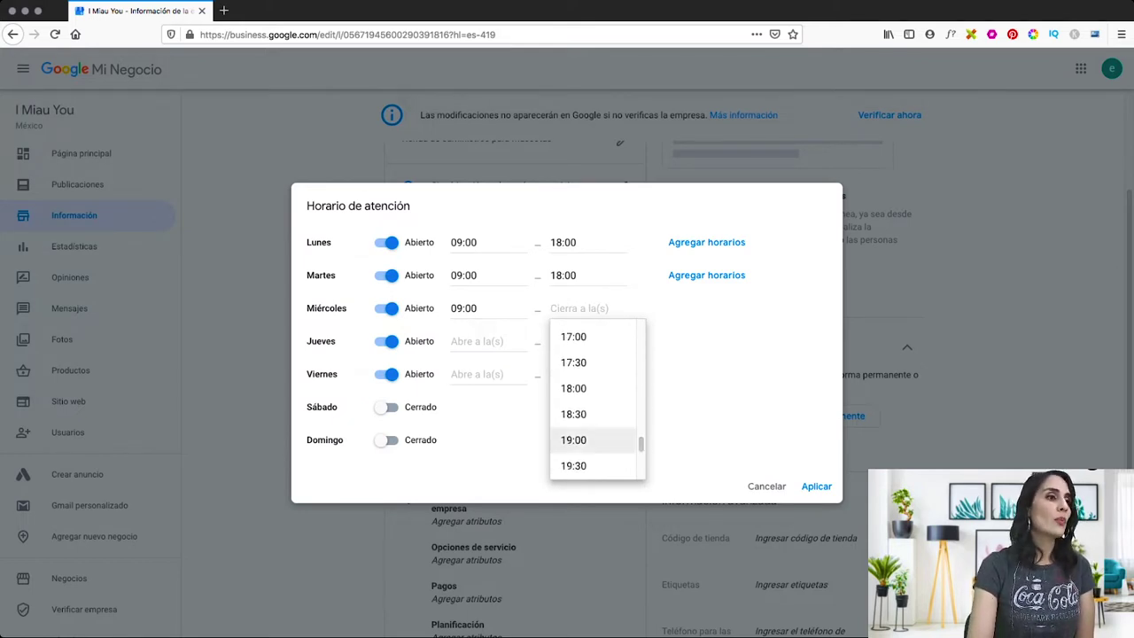
pyautogui.click(574, 387)
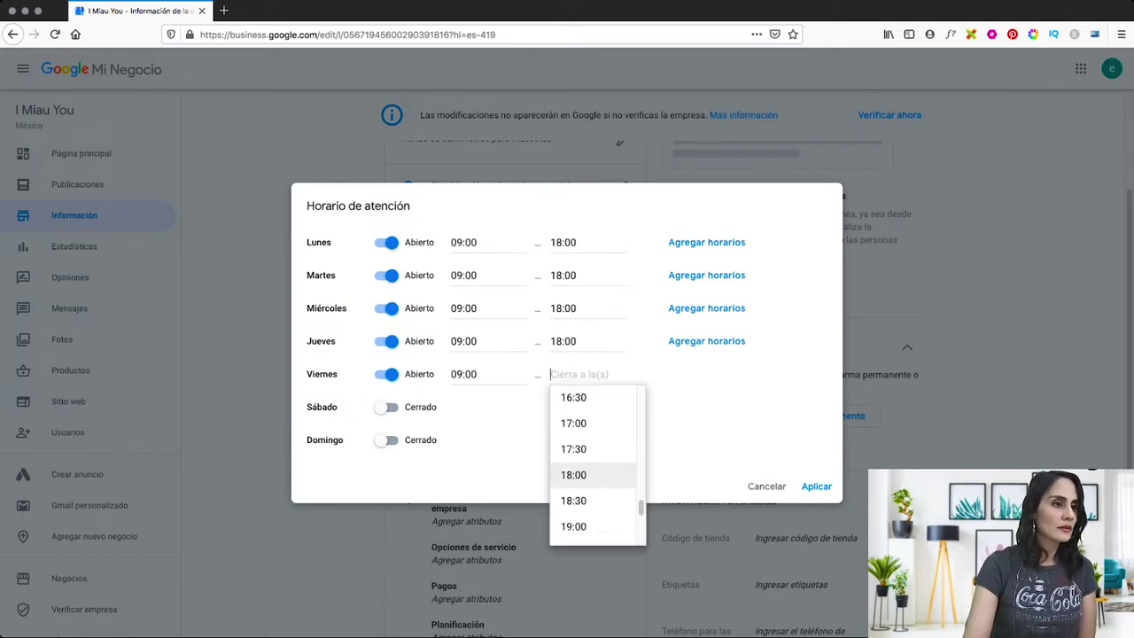
# Set the closing time for Viernes to 18:00 and apply the weekly schedule.
pyautogui.click(574, 473)
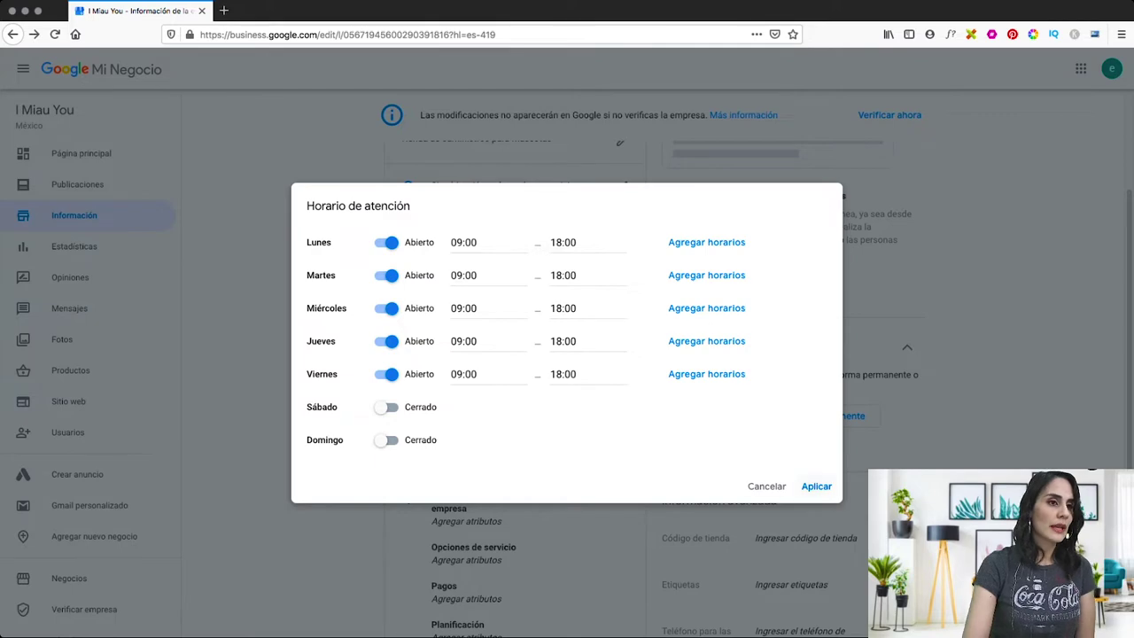
pyautogui.click(816, 486)
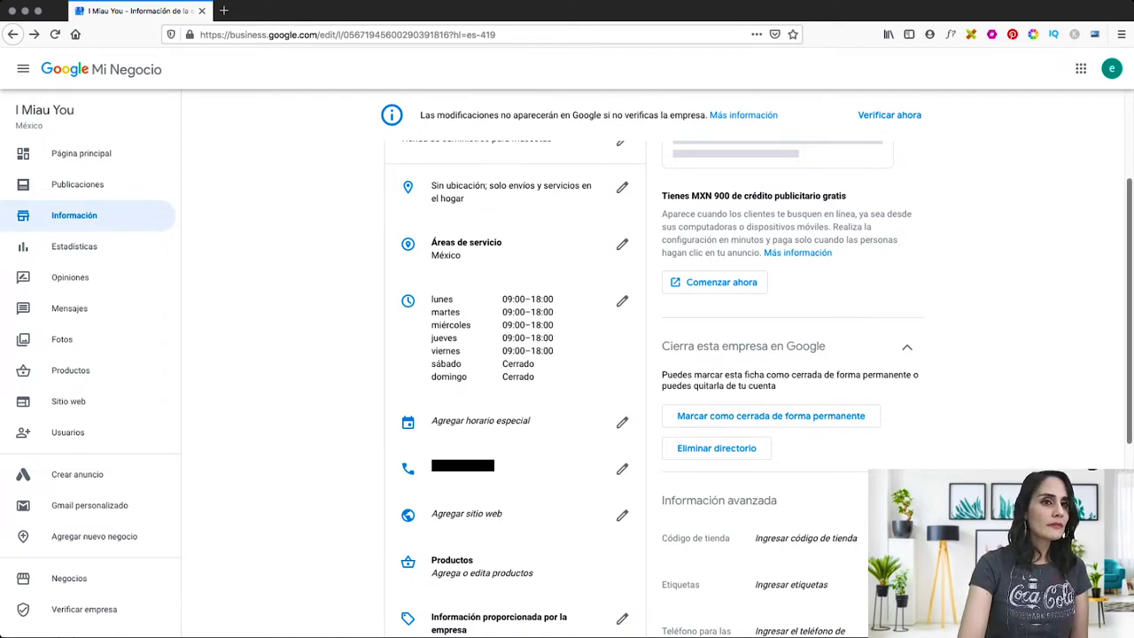
# View the Productos page from the business information, and return to the Página principal.
pyautogui.scroll(-5, 478, 354)
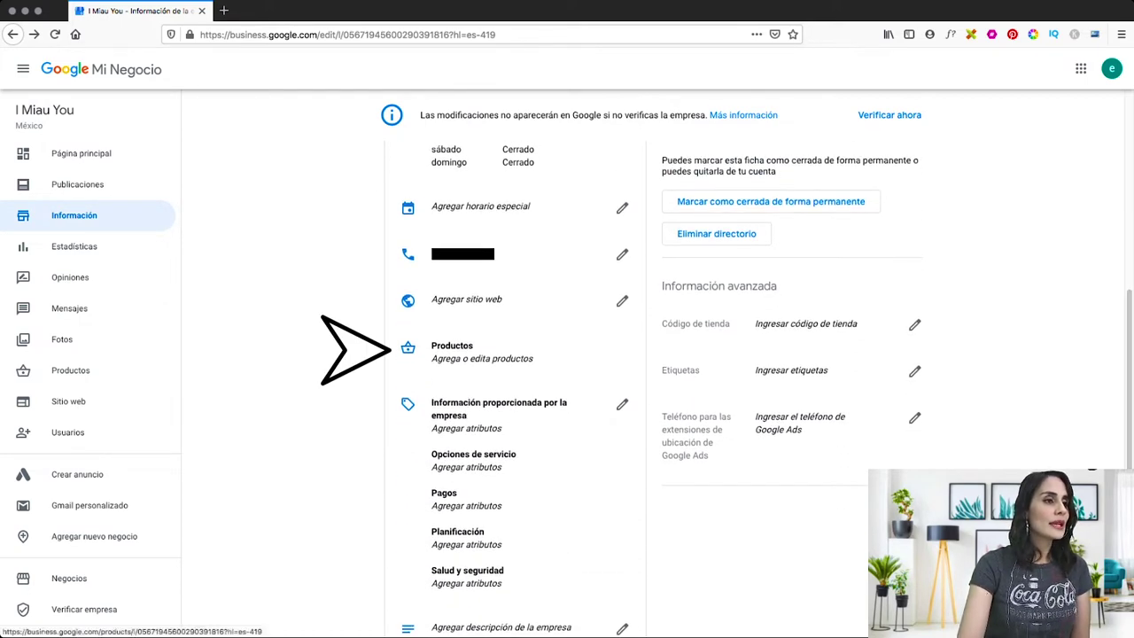
pyautogui.click(454, 350)
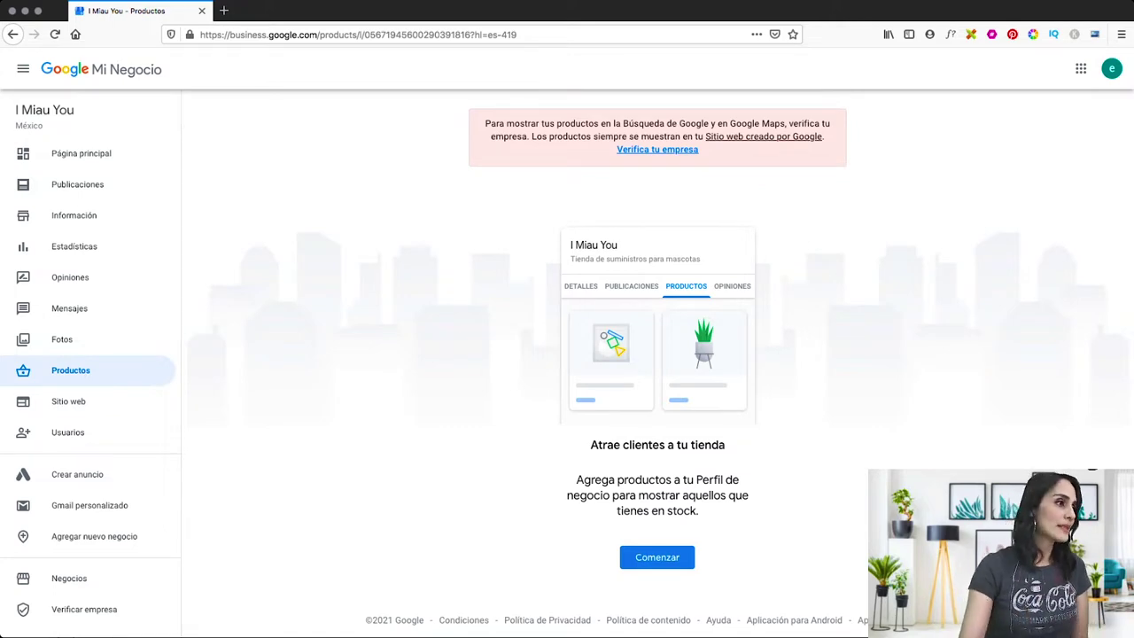
pyautogui.click(81, 154)
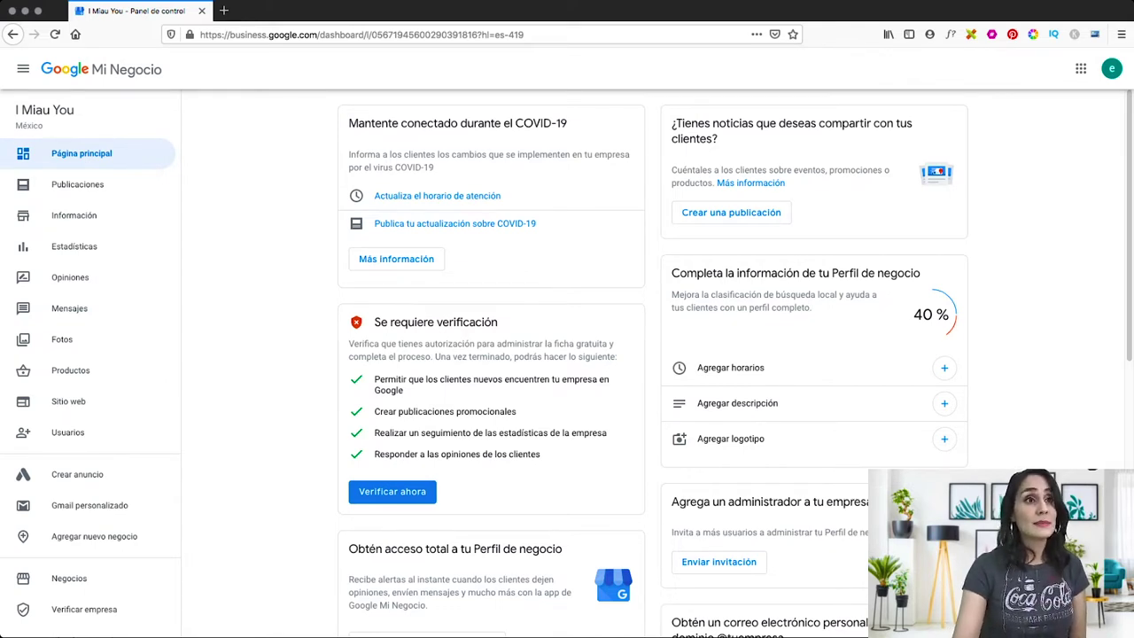
# Review the Página principal's cards on verification, the mobile apps, opinions, administrators, custom e-mail and advertising credit.
pyautogui.scroll(-3, 651, 363)
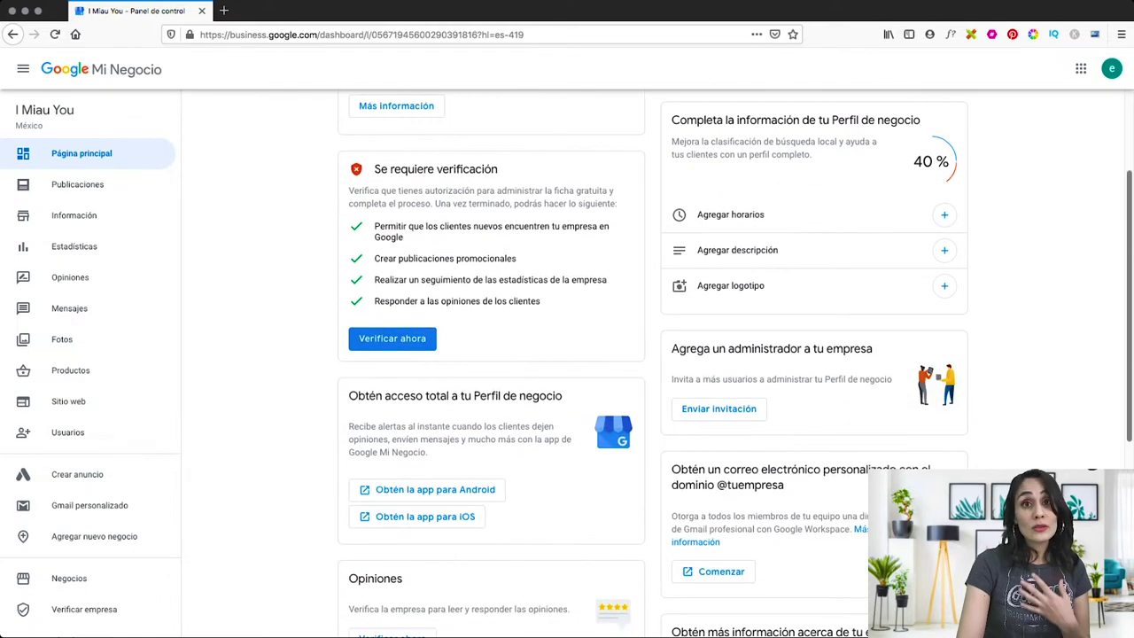
pyautogui.scroll(-2, 652, 363)
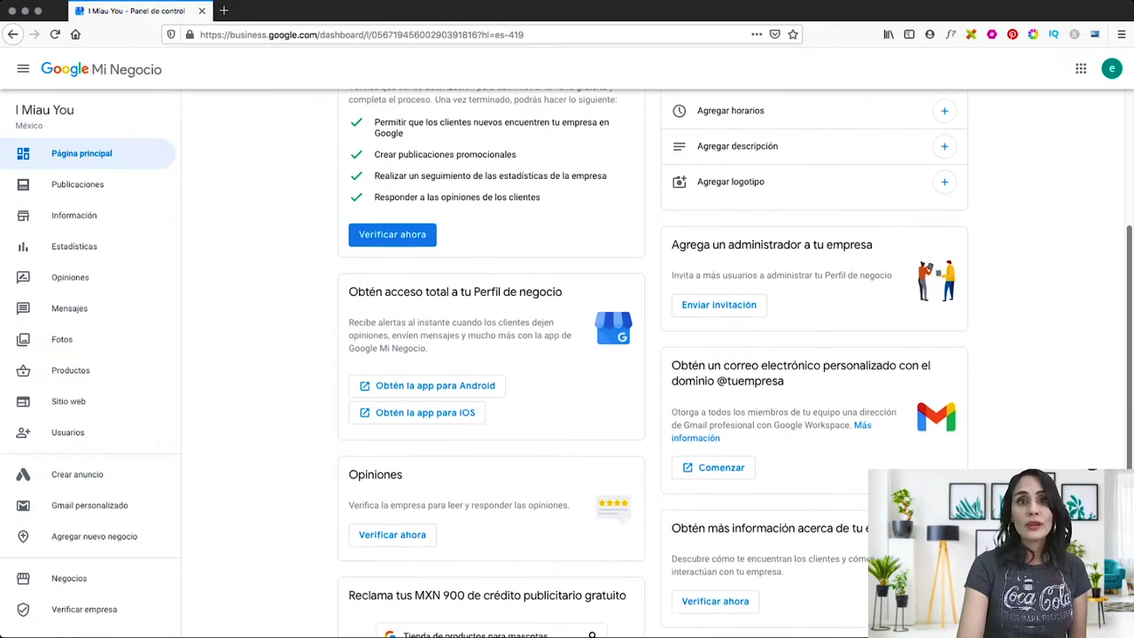
pyautogui.scroll(-2, 651, 363)
pyautogui.scroll(-1, 651, 363)
pyautogui.scroll(1, 651, 363)
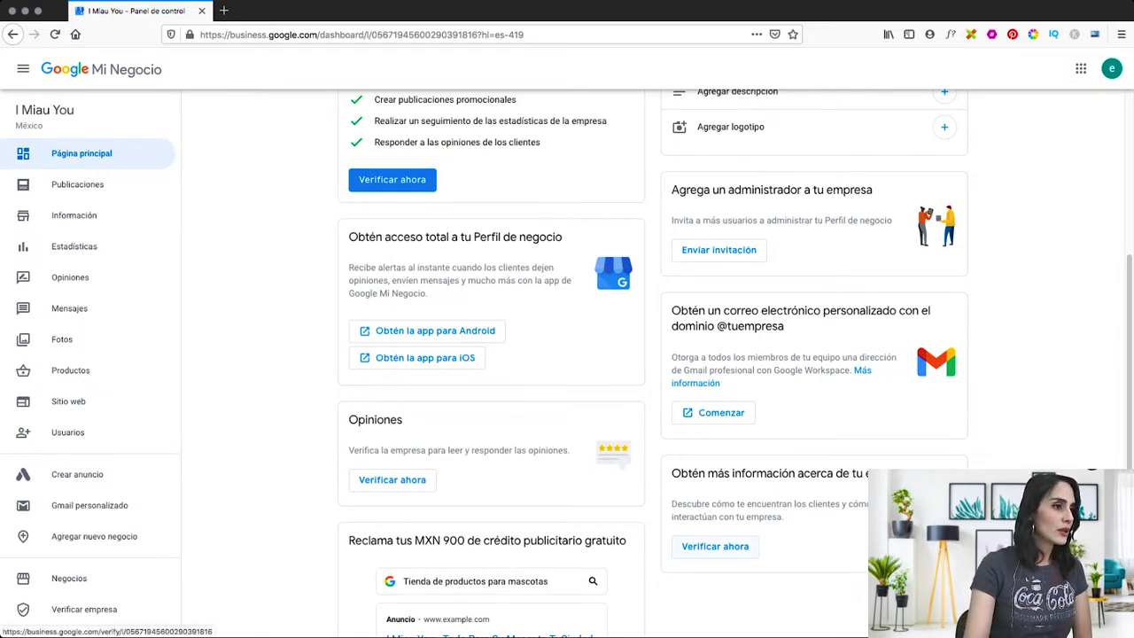
pyautogui.scroll(-2, 652, 354)
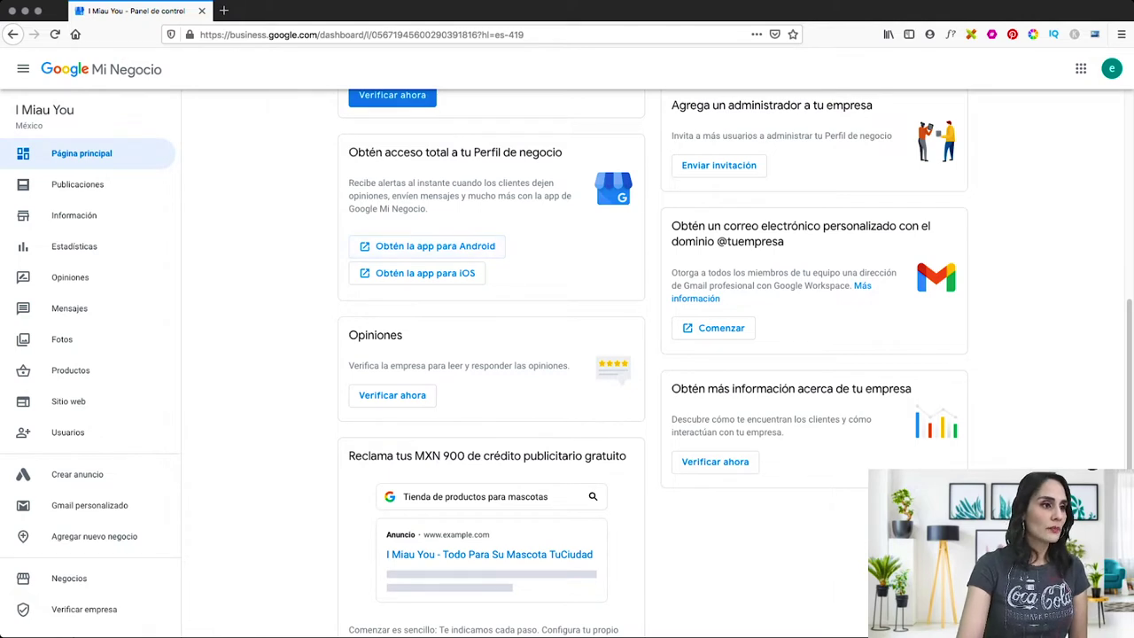
pyautogui.scroll(-3, 567, 354)
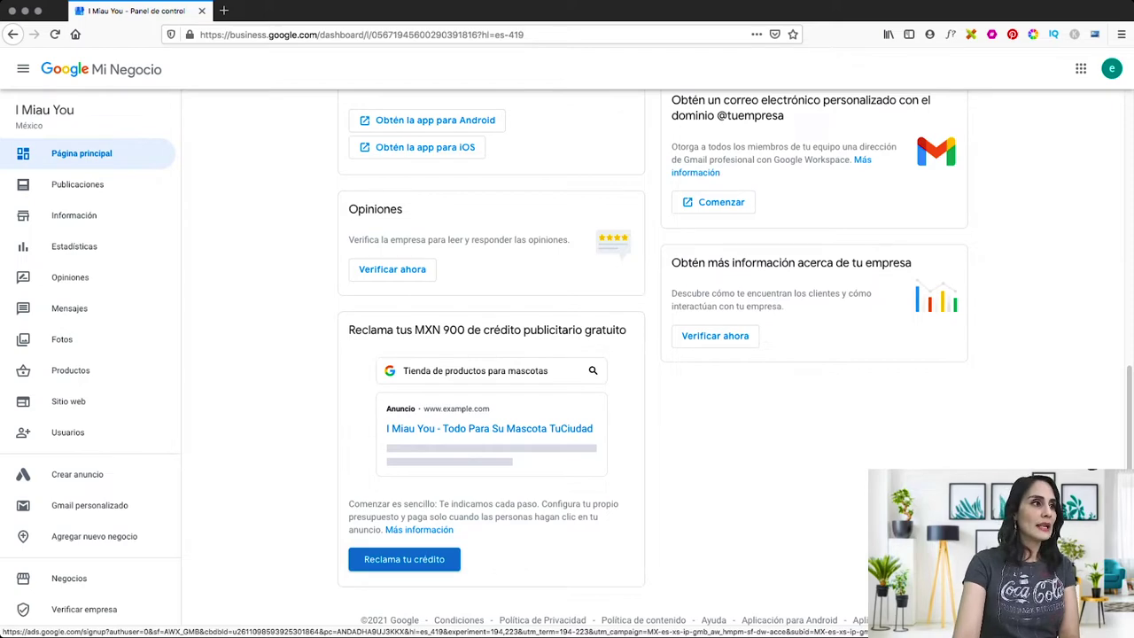
pyautogui.scroll(6, 404, 559)
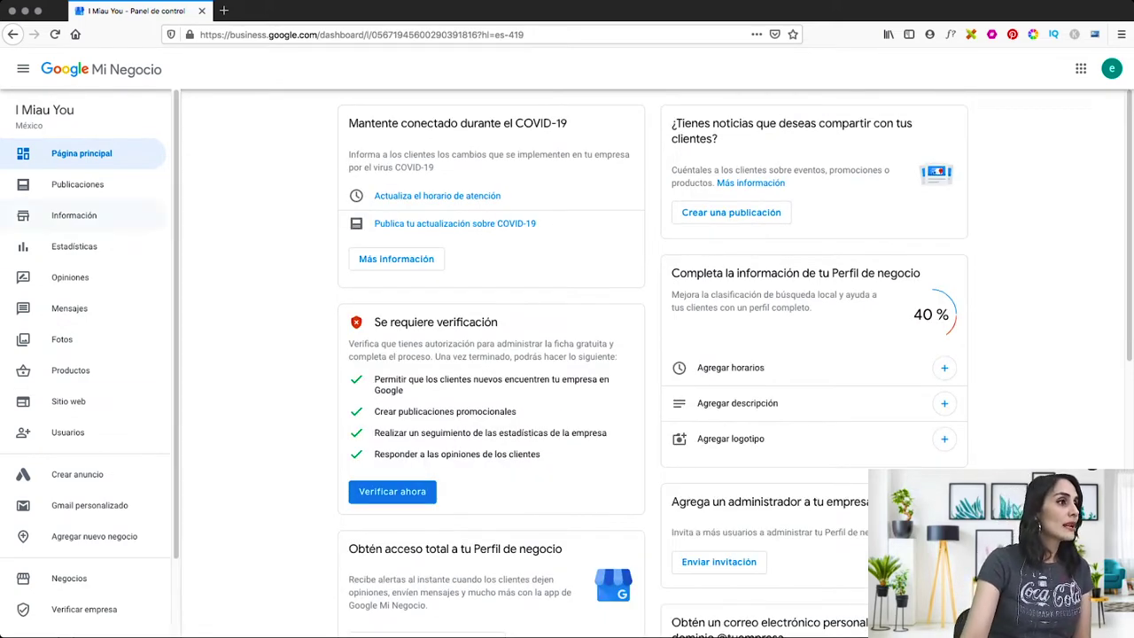
# Open the offer form in Publicaciones, and look at the COVID-19 update form and the other publication types.
pyautogui.click(78, 184)
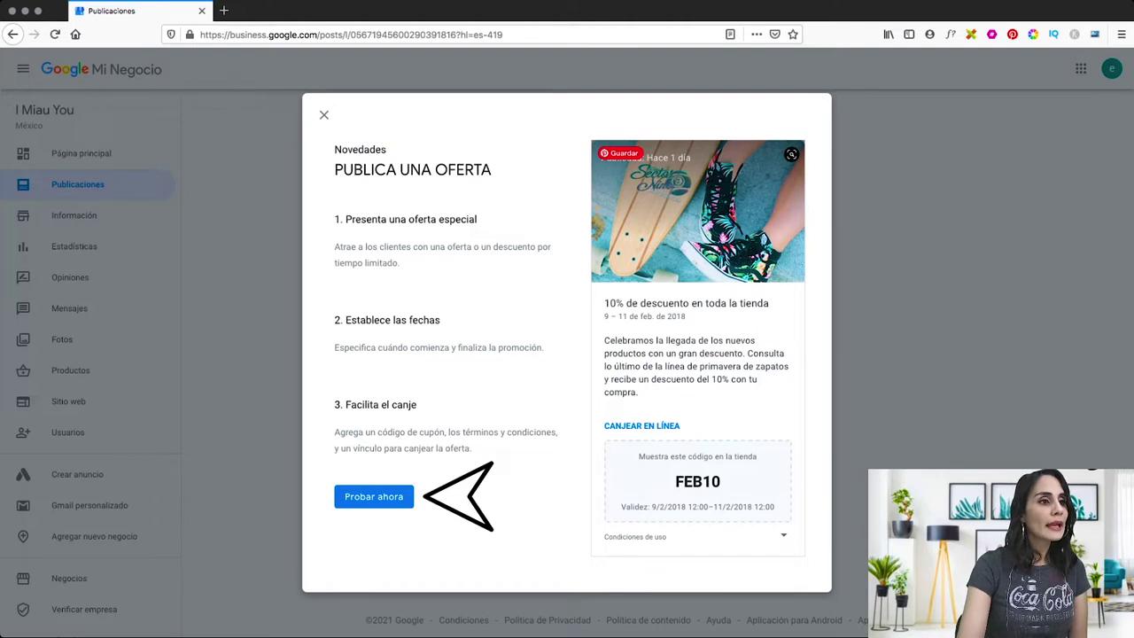
pyautogui.click(374, 497)
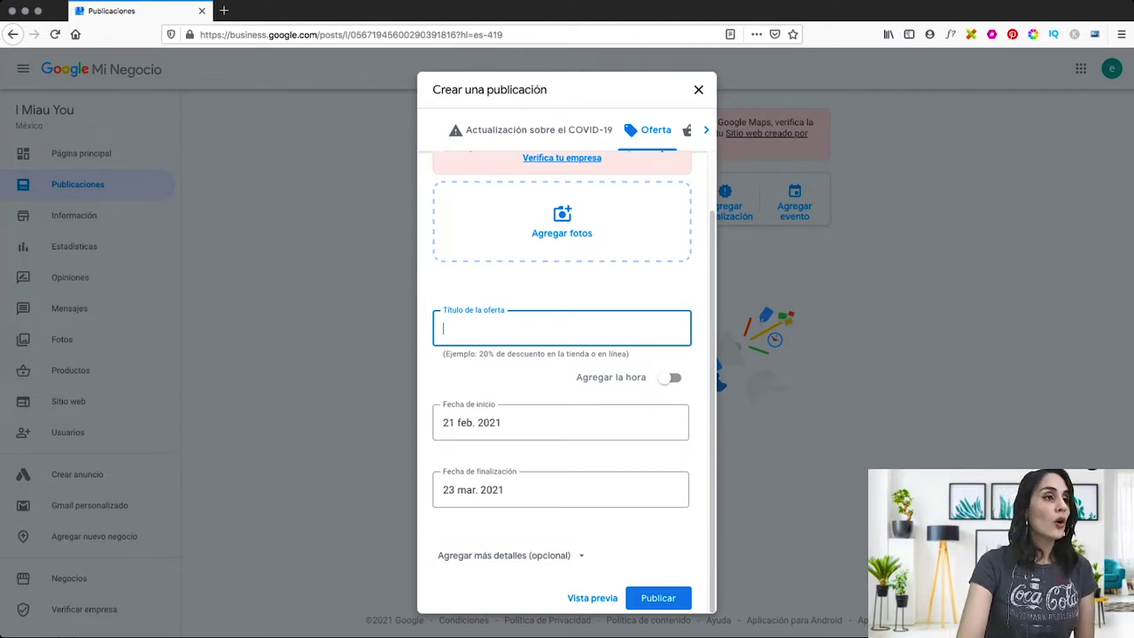
pyautogui.click(538, 129)
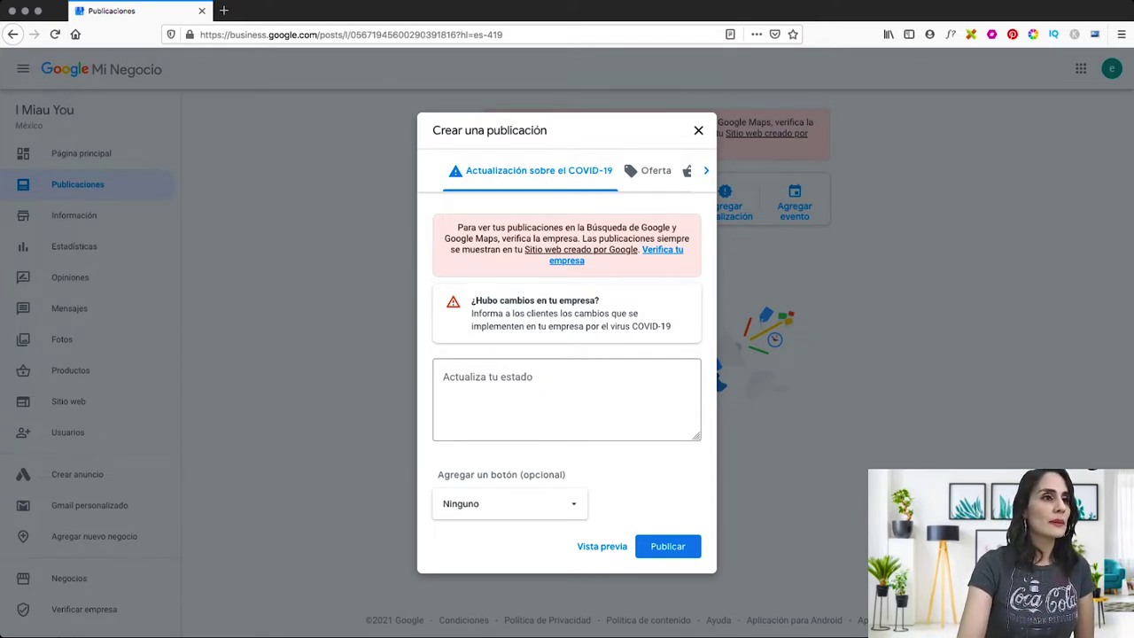
pyautogui.click(714, 167)
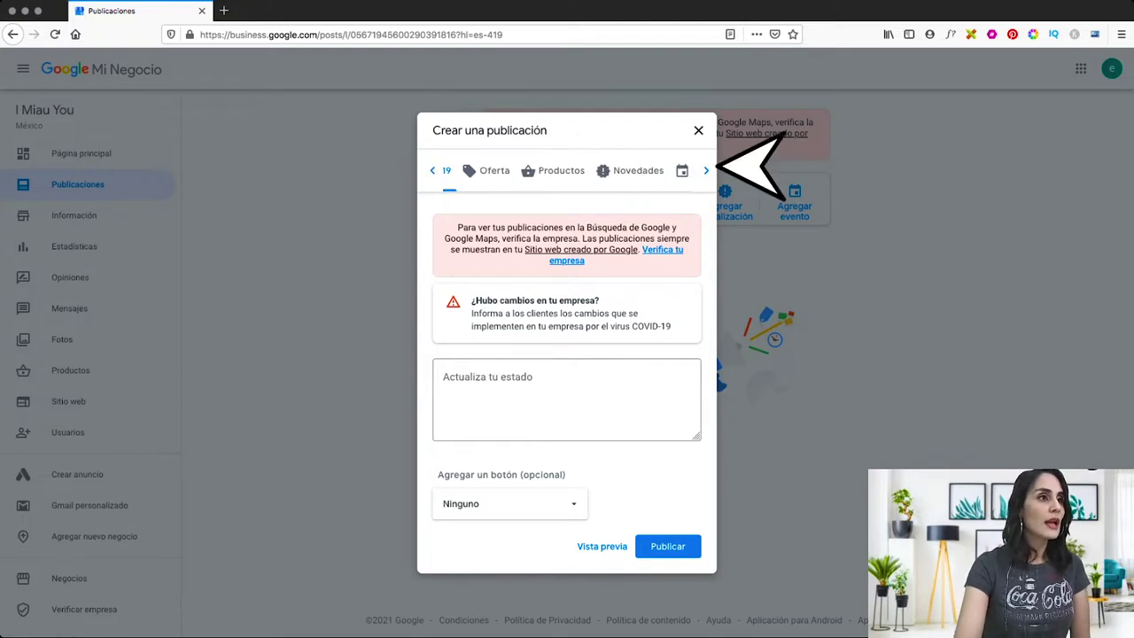
# Look through the Productos, Novedades and Evento publication forms, and close the publication dialog.
pyautogui.click(553, 170)
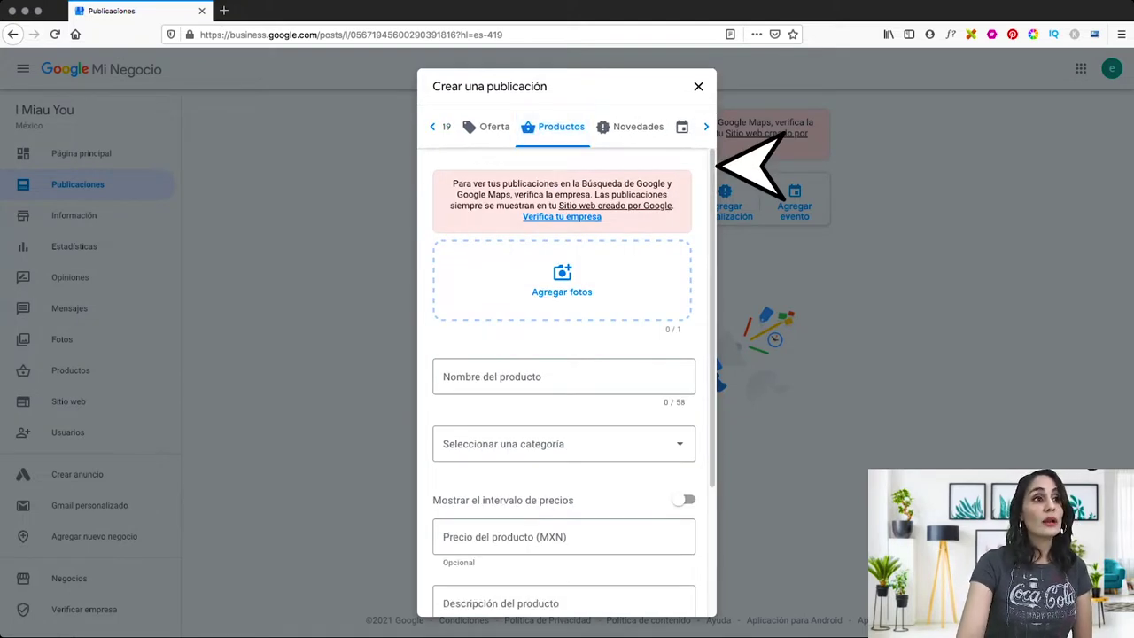
pyautogui.click(630, 126)
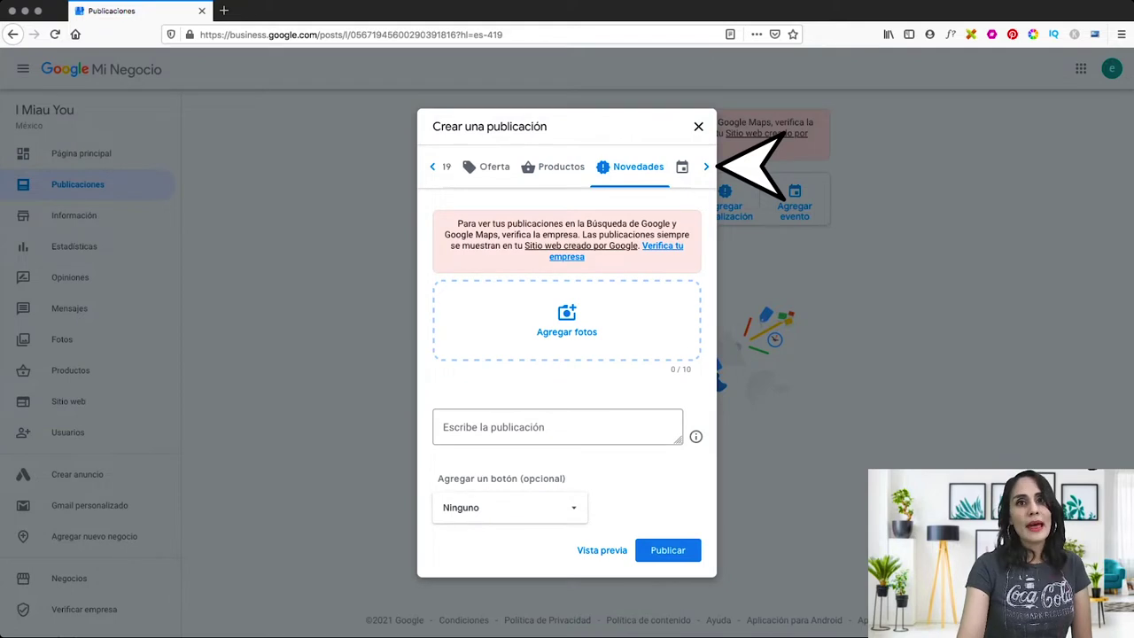
pyautogui.click(714, 166)
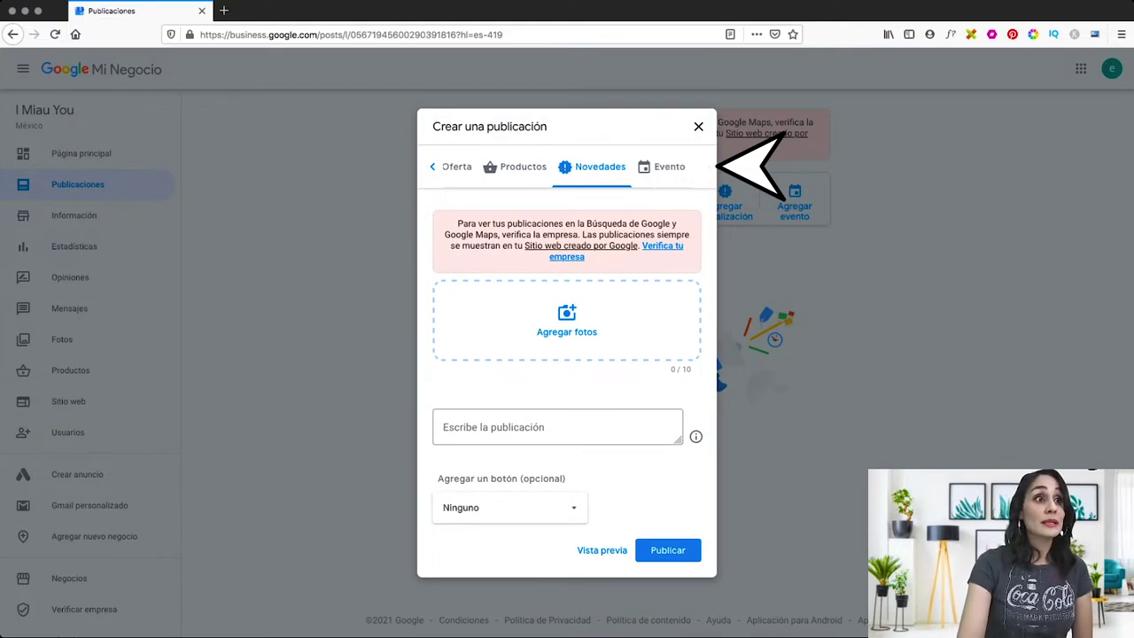
pyautogui.click(661, 167)
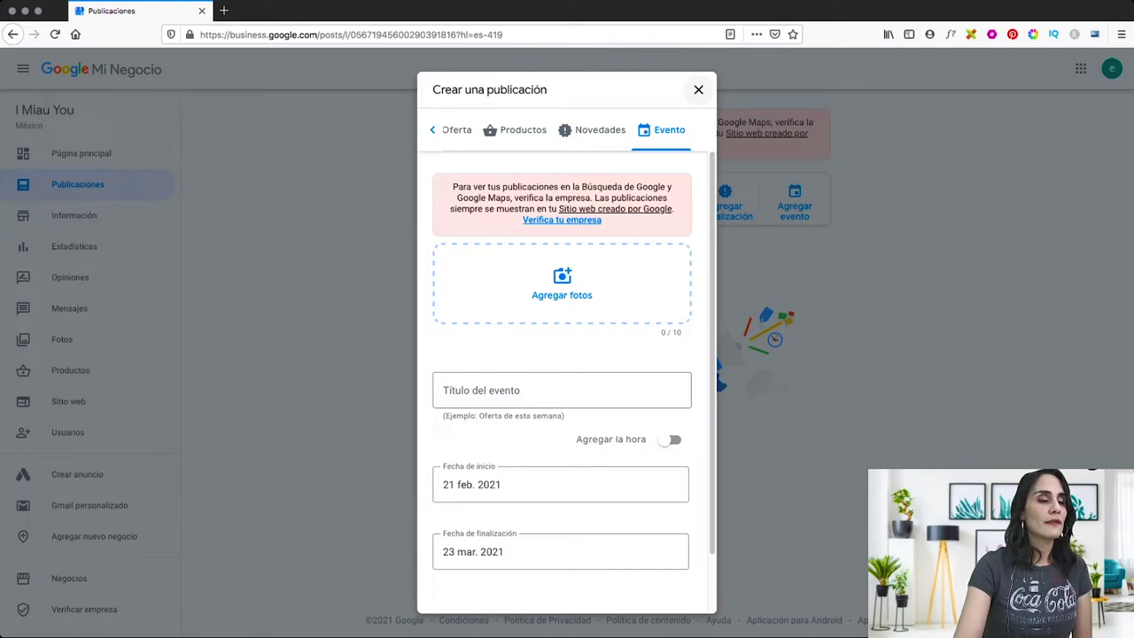
pyautogui.click(699, 90)
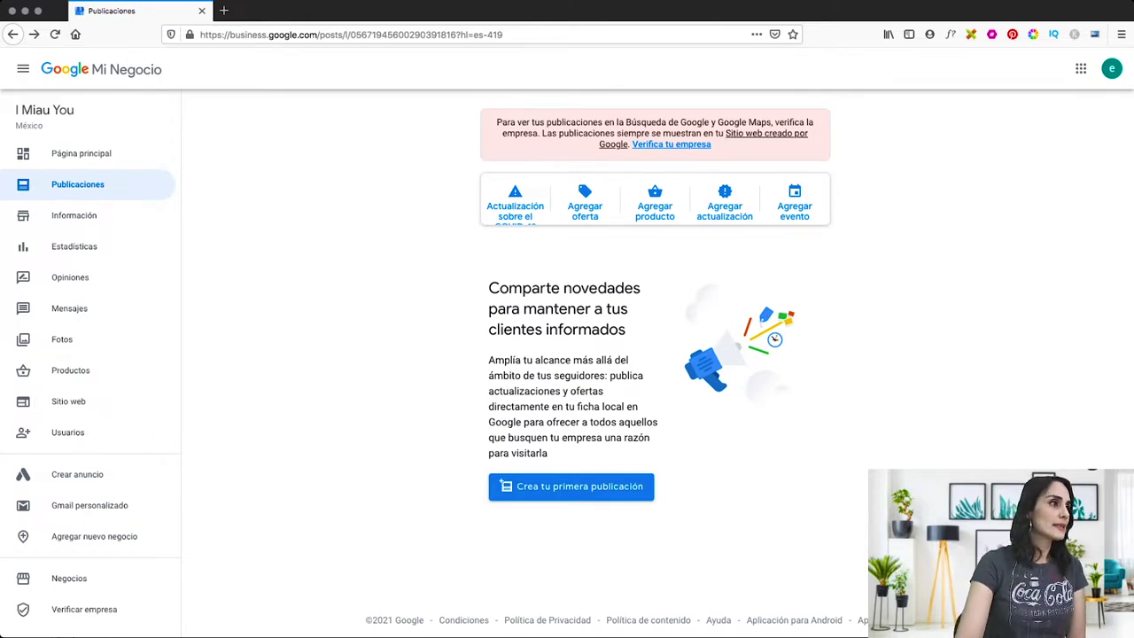
# In the business information, add the description "Tienda de productos para amantes de los gatos, donde entraràs productos para ti y para tu minino.".
pyautogui.click(74, 216)
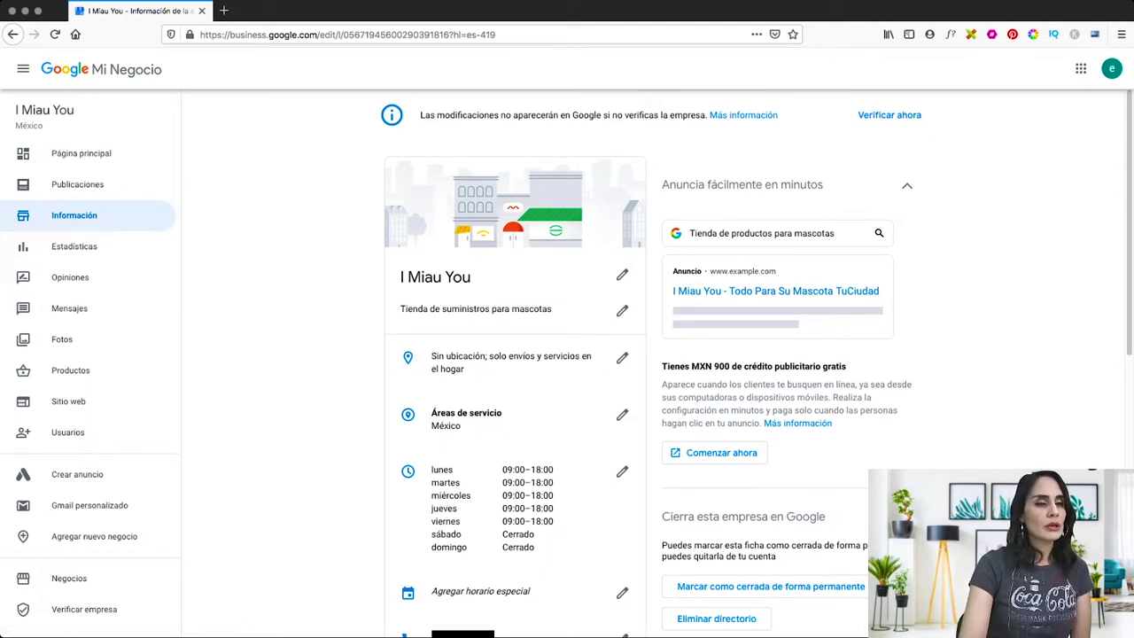
pyautogui.scroll(-5, 656, 364)
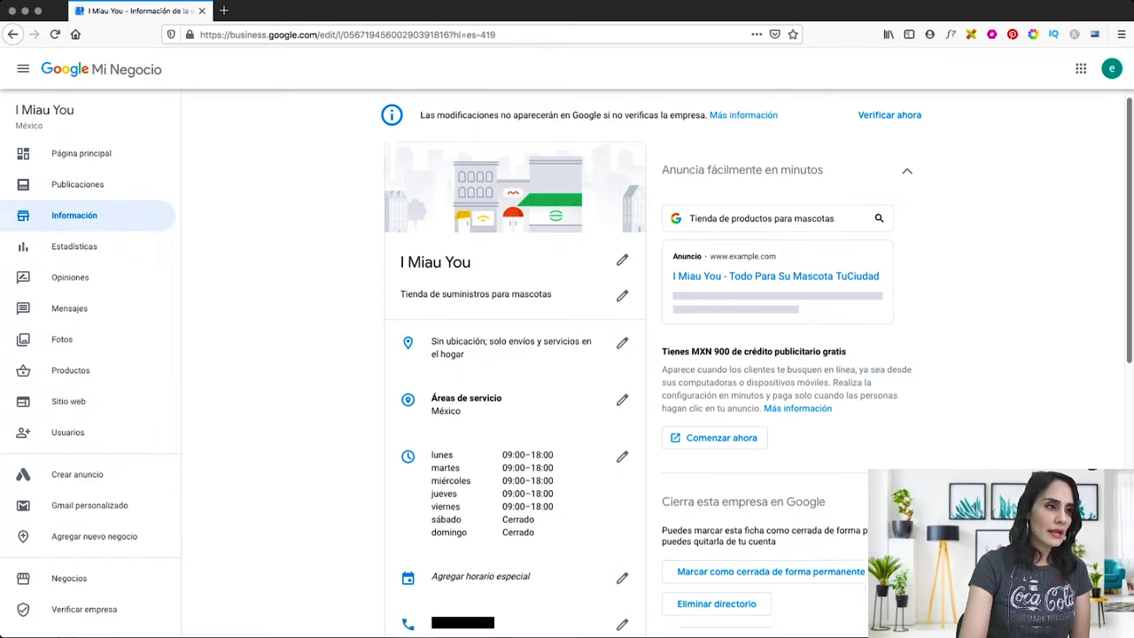
pyautogui.scroll(-4, 656, 363)
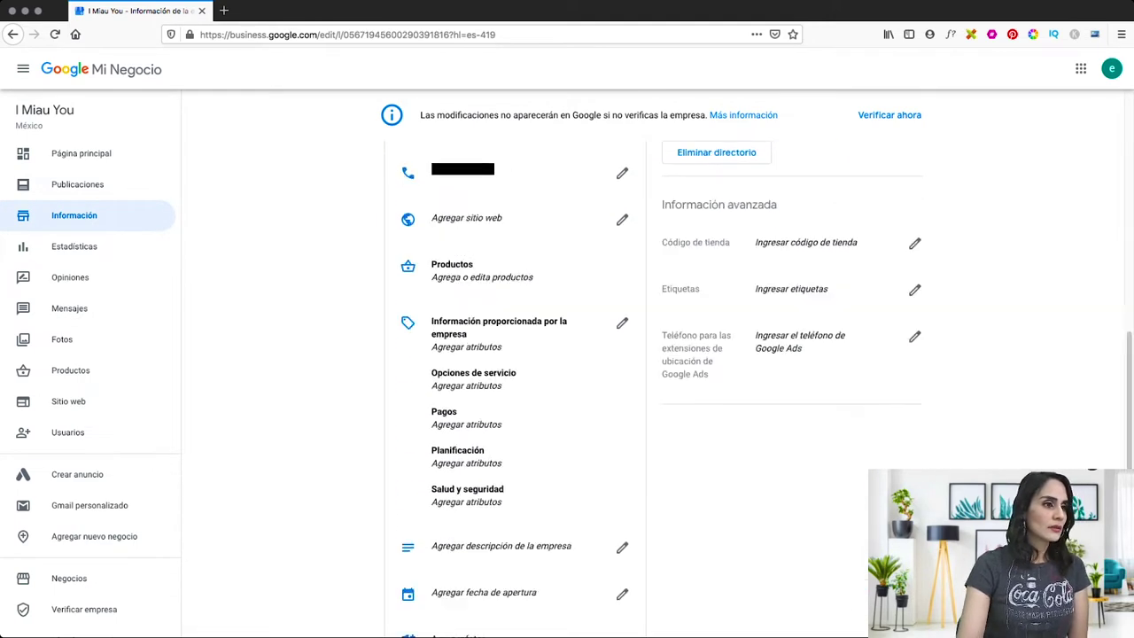
pyautogui.scroll(-2, 655, 363)
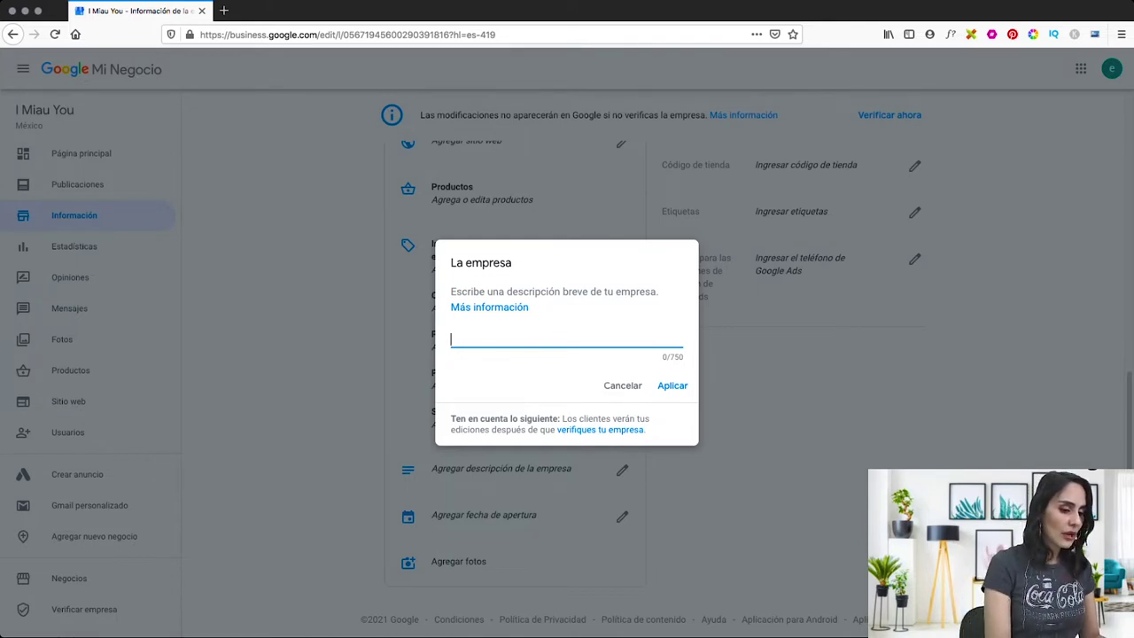
pyautogui.write('T')
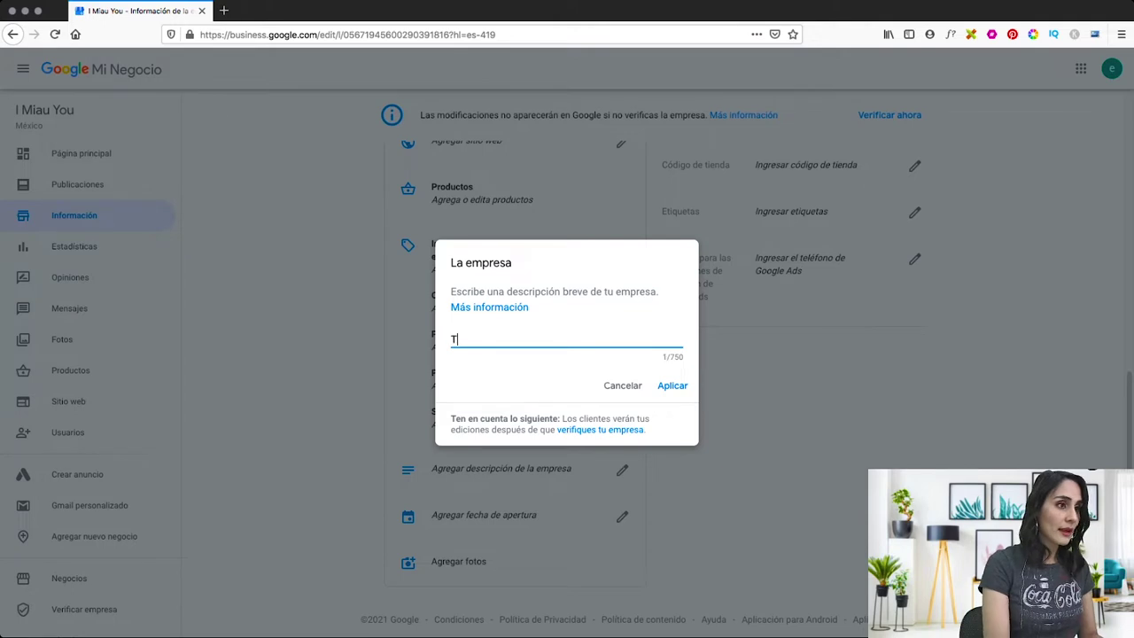
pyautogui.write('ienda de productos par')
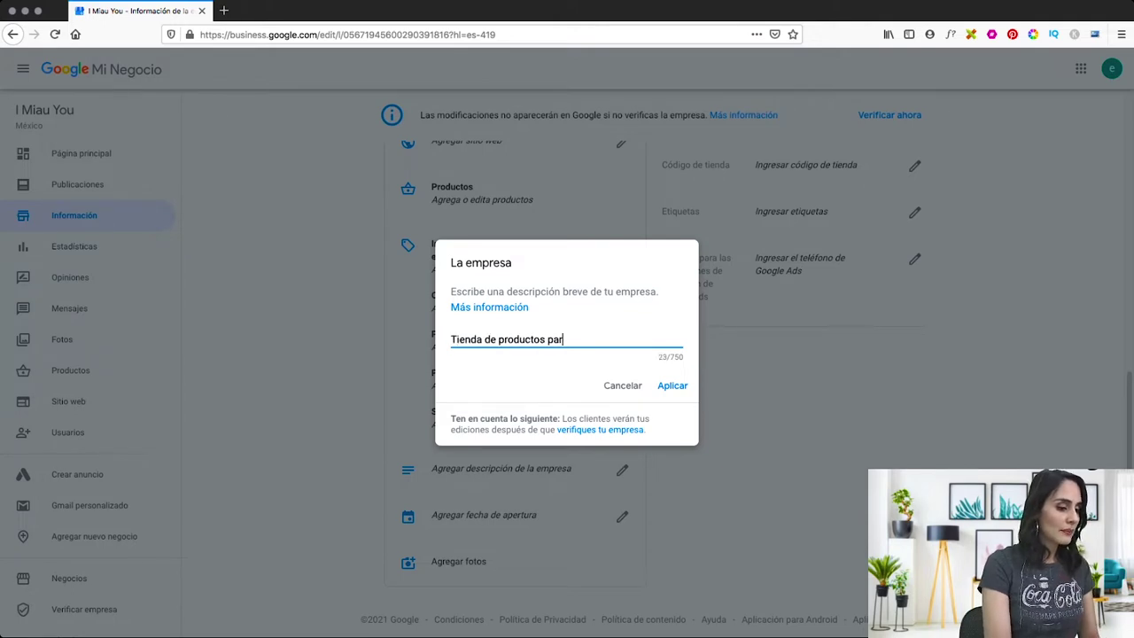
pyautogui.write('a ')
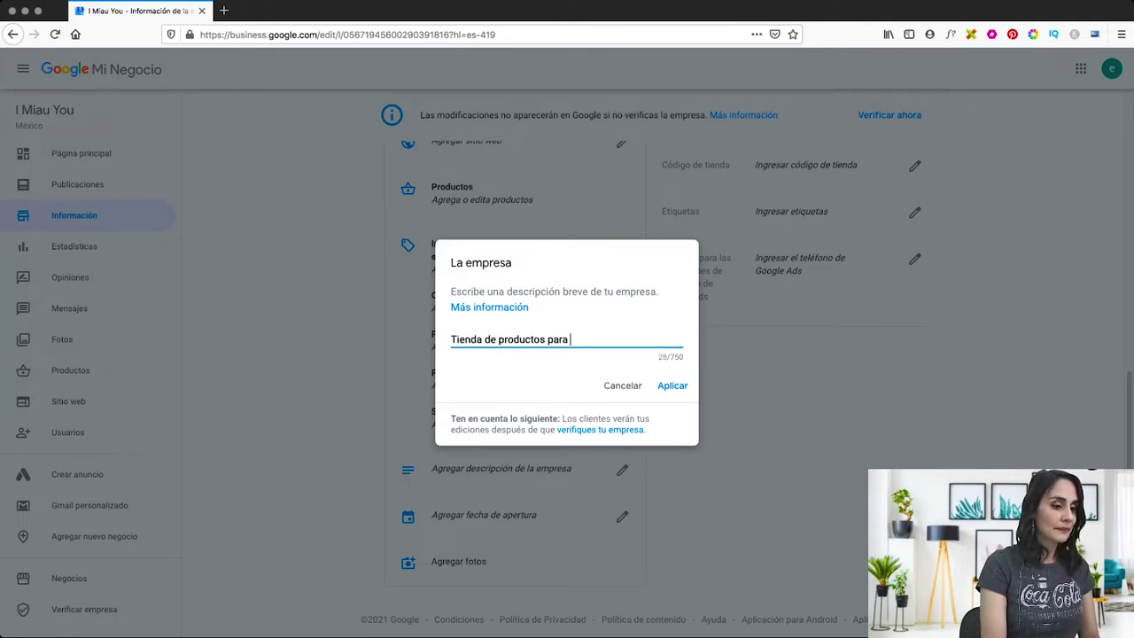
pyautogui.write('amantes de los gatos, donde')
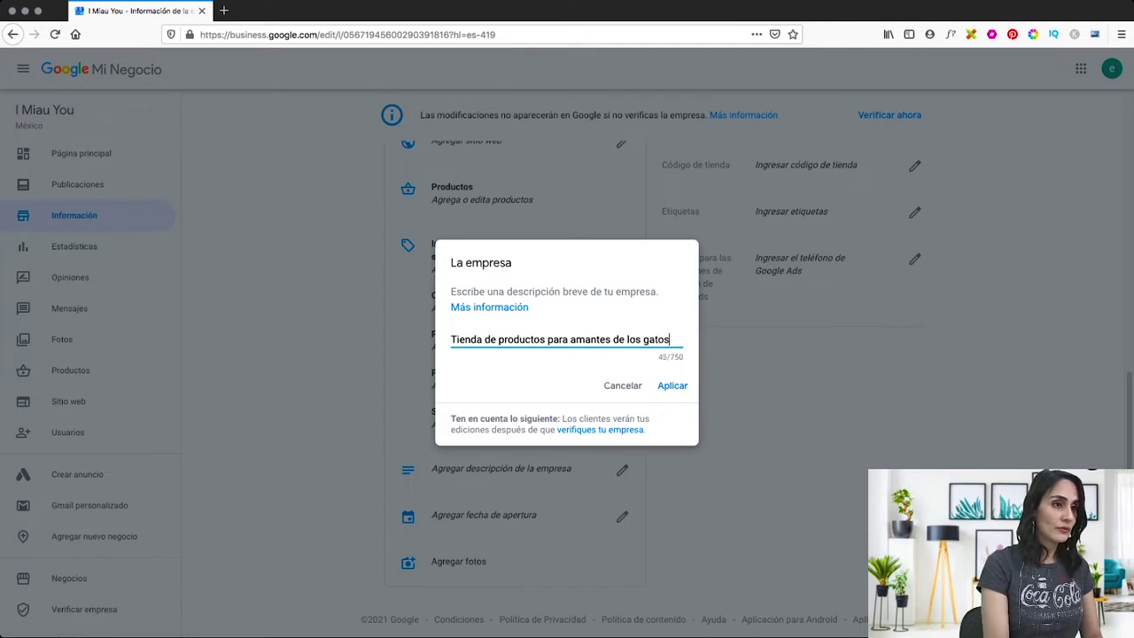
pyautogui.write('rás')
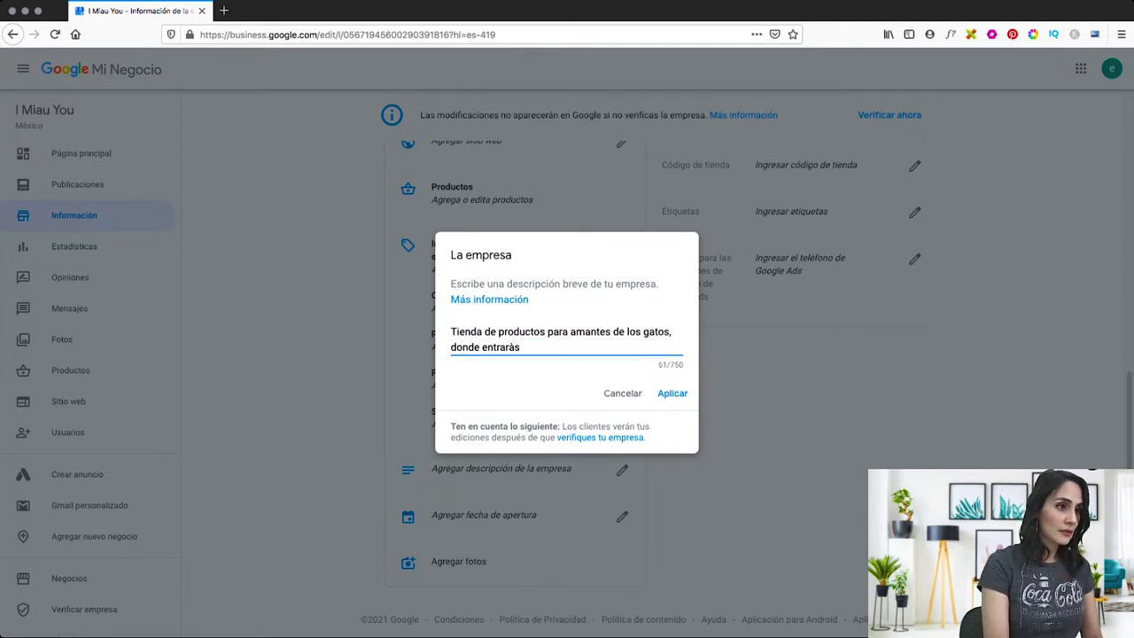
pyautogui.write(' productos p')
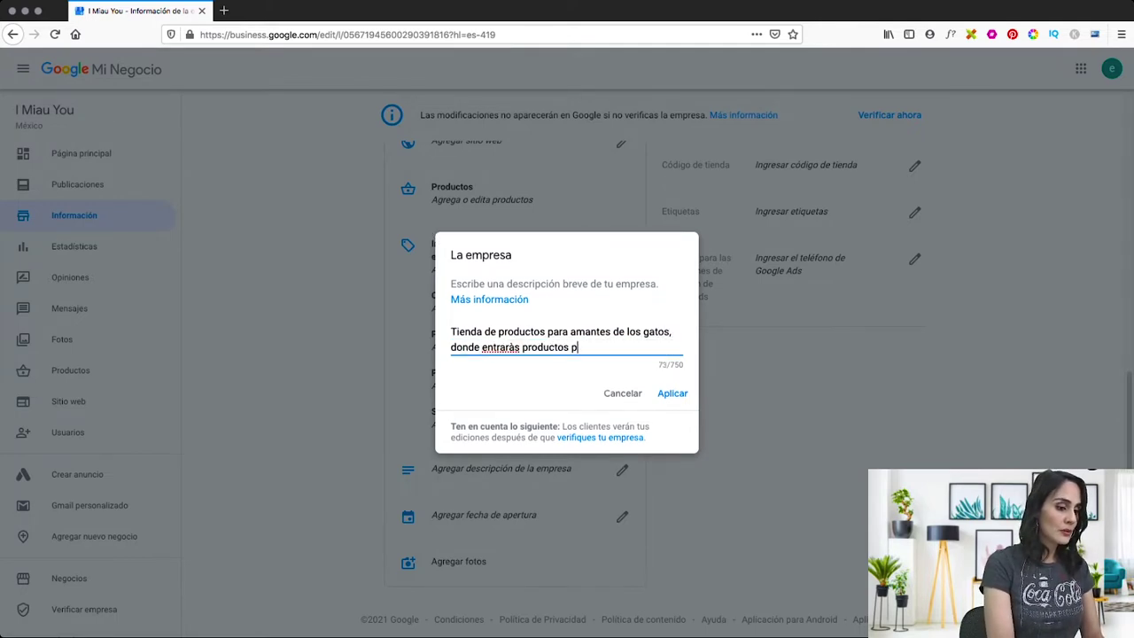
pyautogui.write('ara ti y para ')
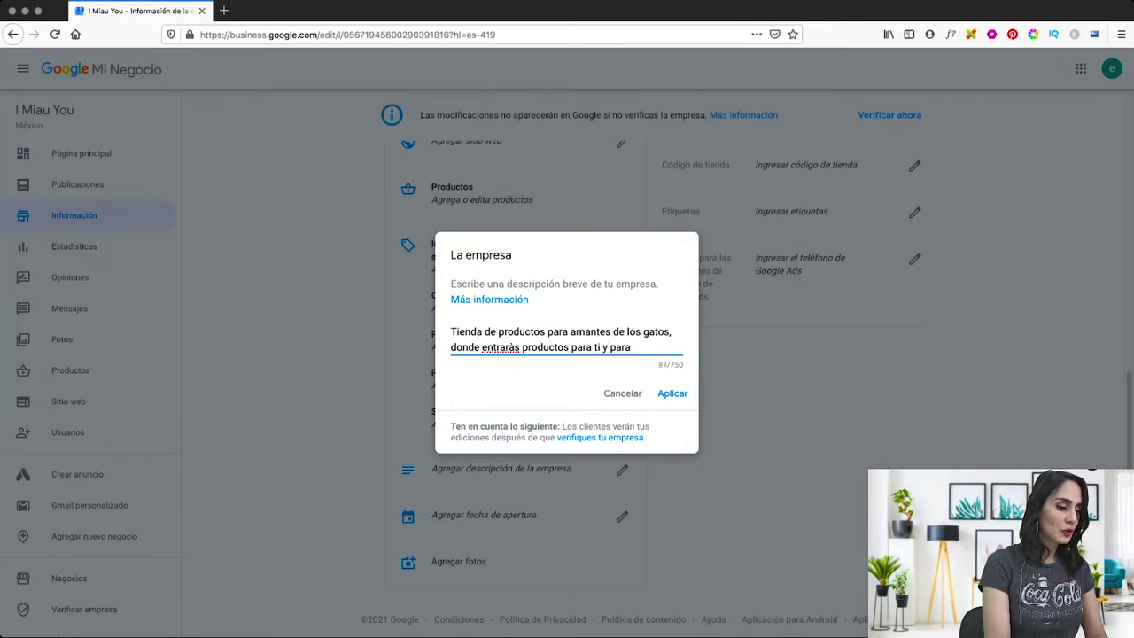
pyautogui.write('tu minino.')
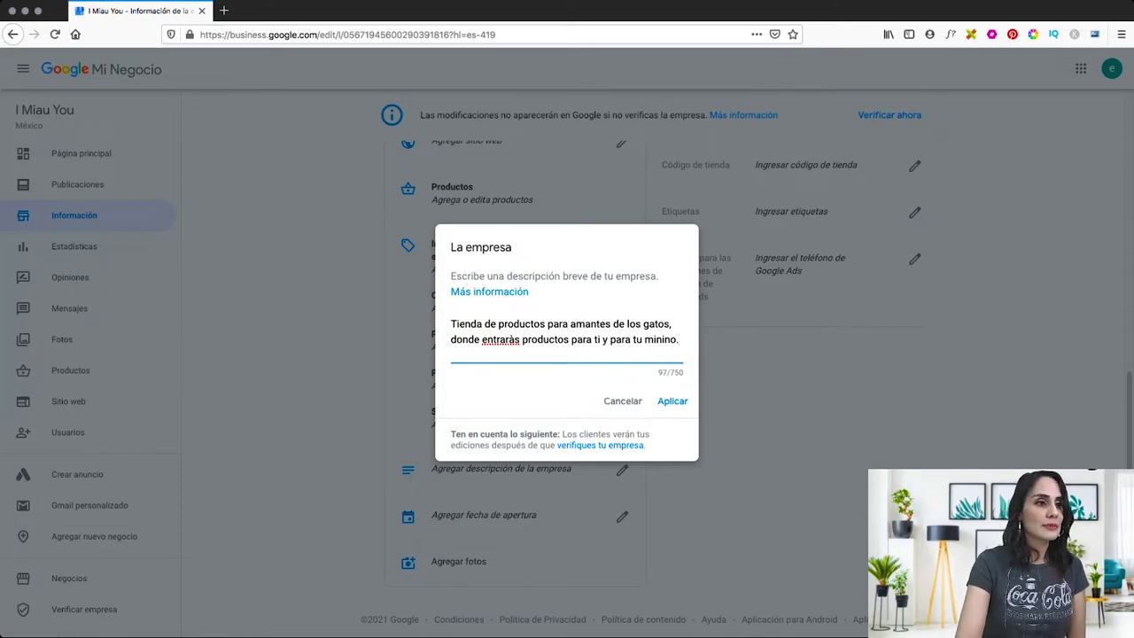
pyautogui.click(673, 400)
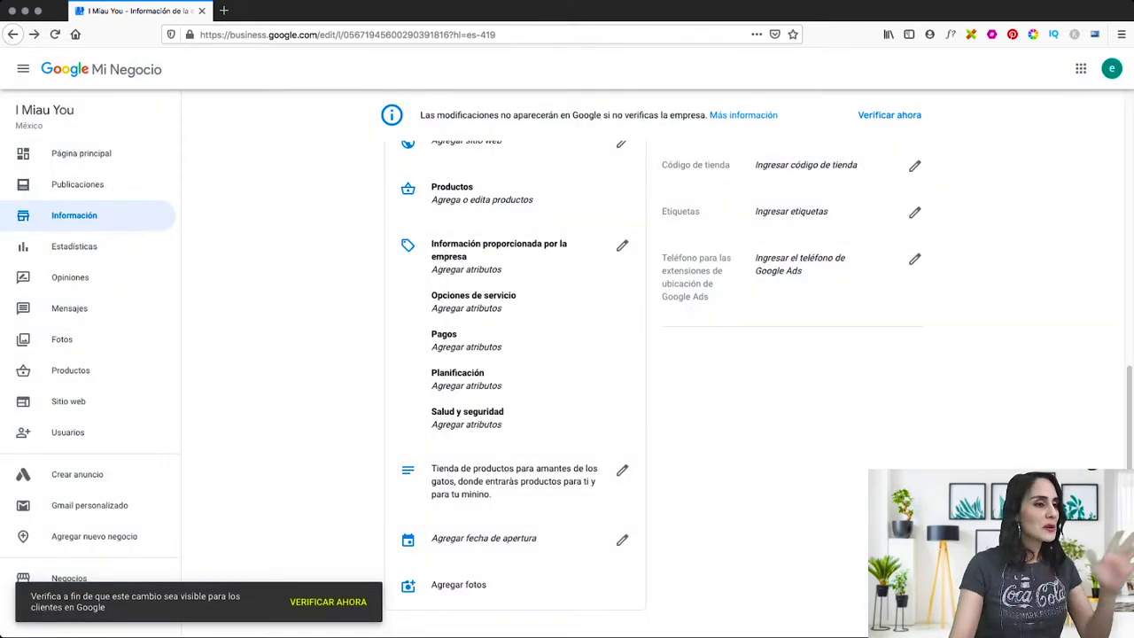
# Open the Fotos page from the business information, dismiss the upload tip, and look at the Video, Productos and Equipo categories.
pyautogui.scroll(-1, 382, 587)
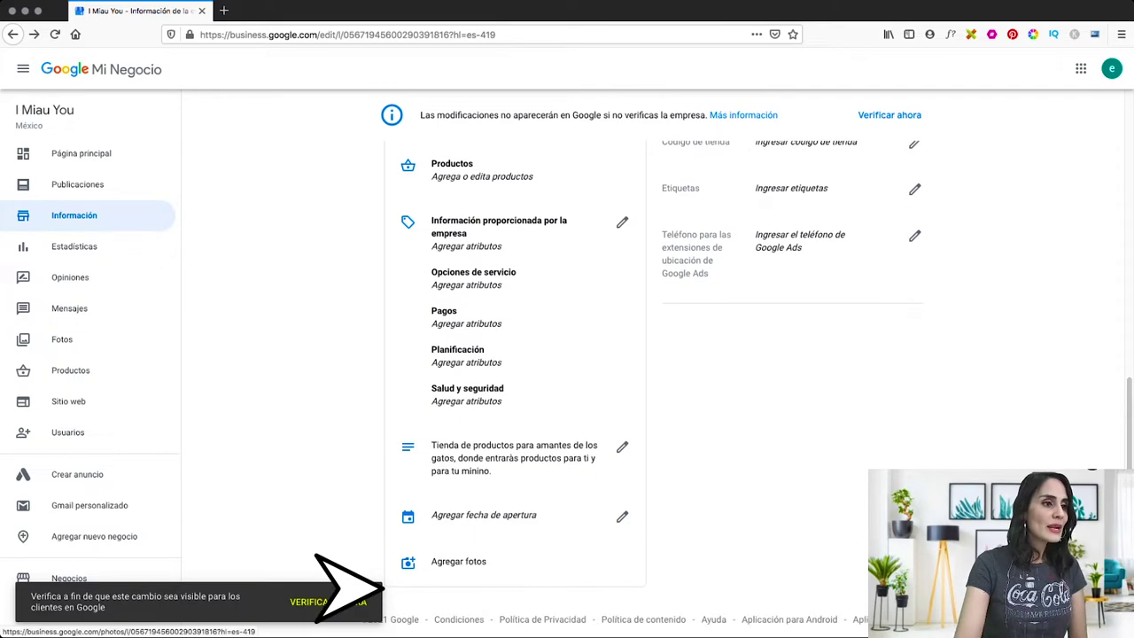
pyautogui.click(383, 585)
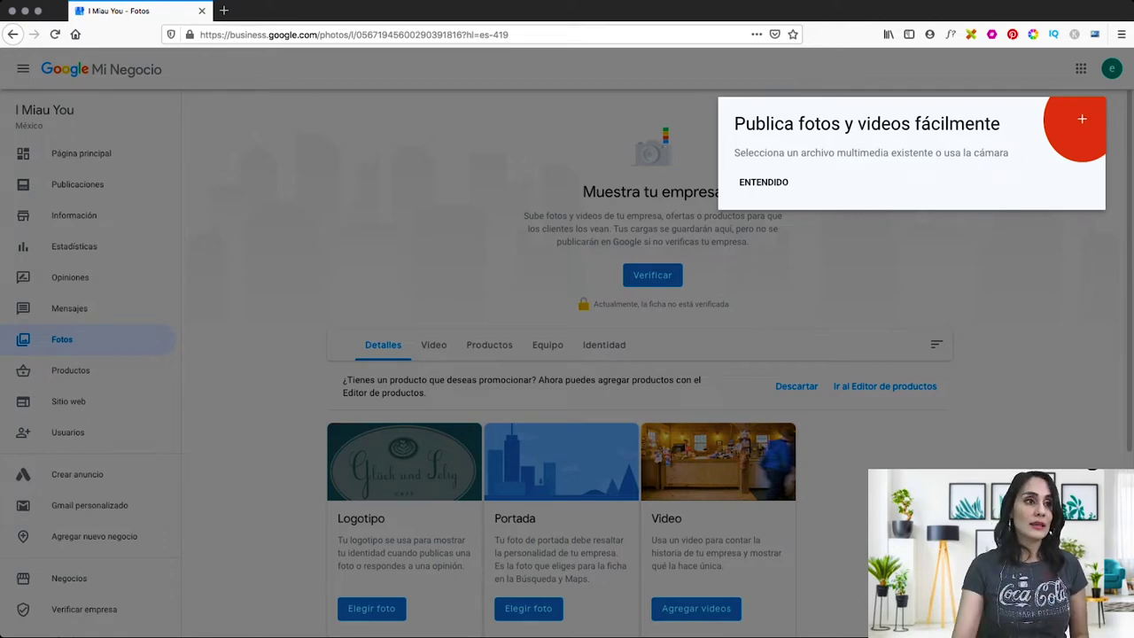
pyautogui.press('Escape')
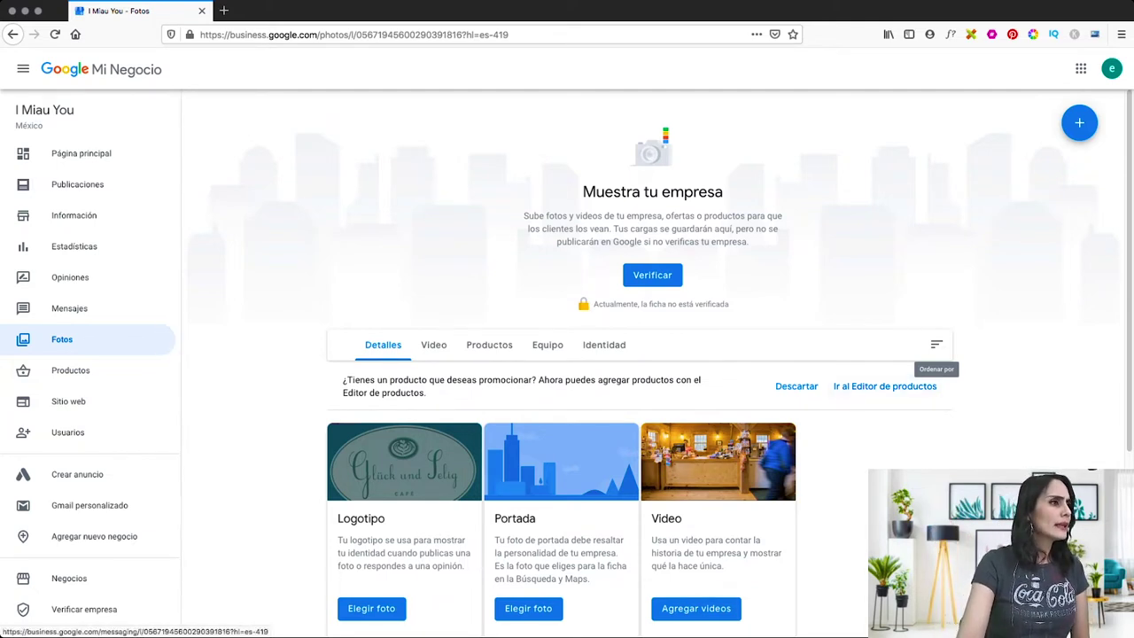
pyautogui.scroll(-2, 88, 364)
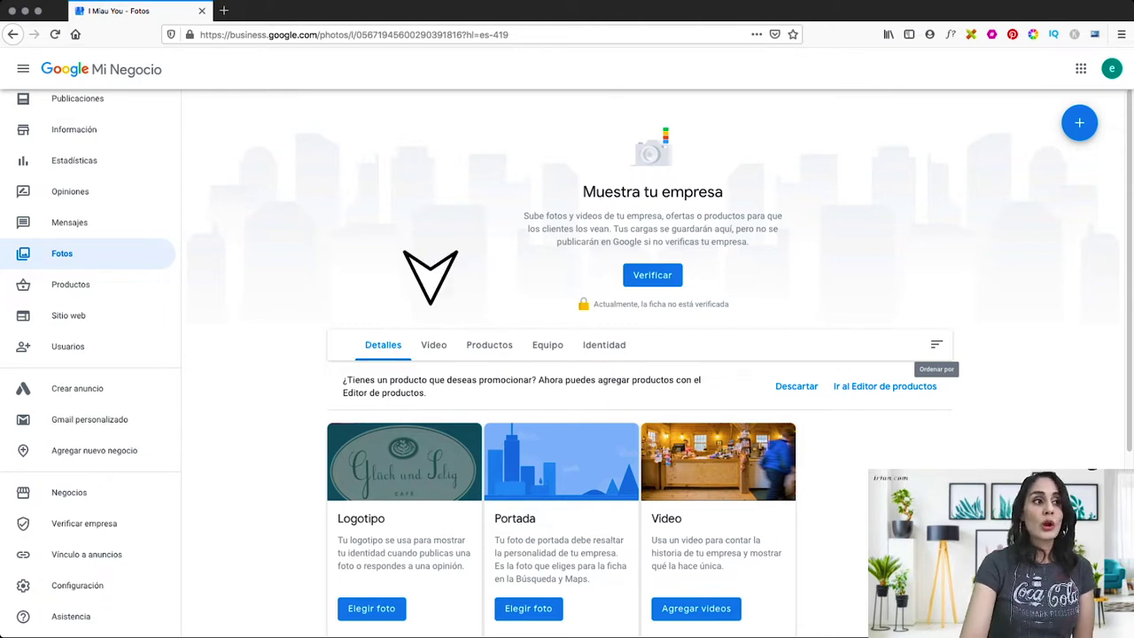
pyautogui.click(433, 344)
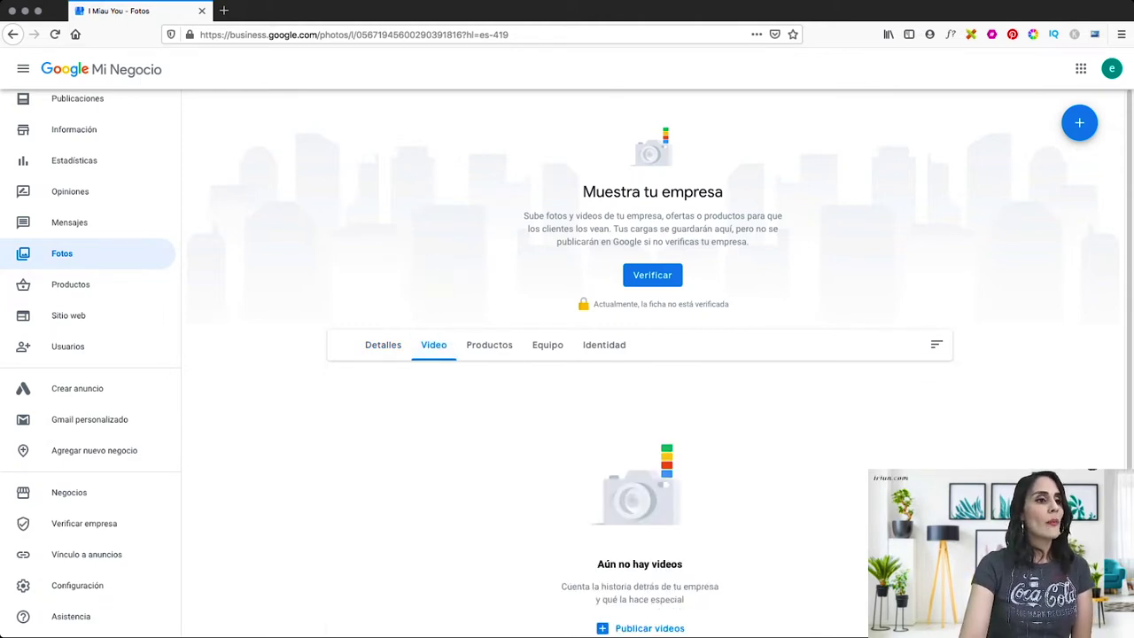
pyautogui.click(489, 345)
pyautogui.click(547, 344)
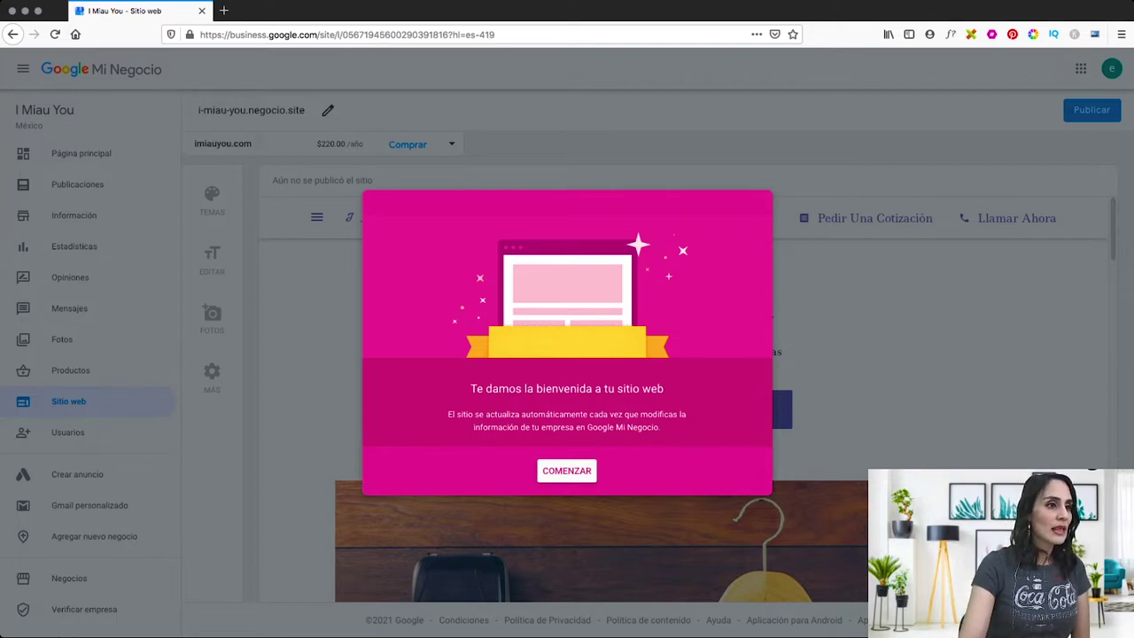
# Start the Sitio web editor past its welcome message and apply the Plum Harvest theme to the site.
pyautogui.click(567, 471)
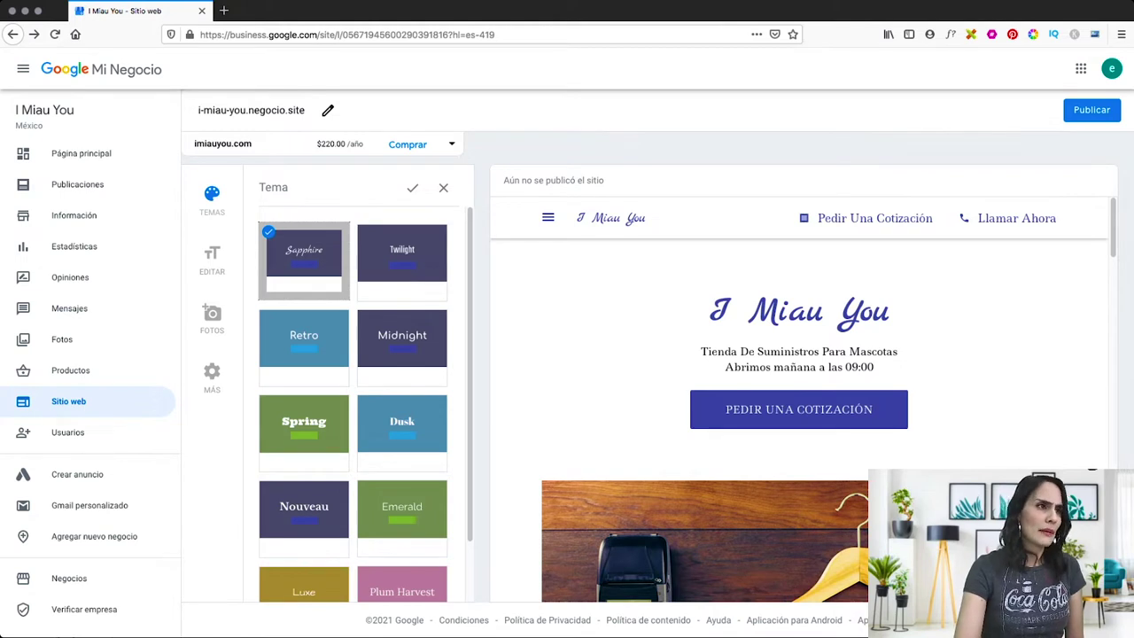
pyautogui.scroll(-2, 353, 404)
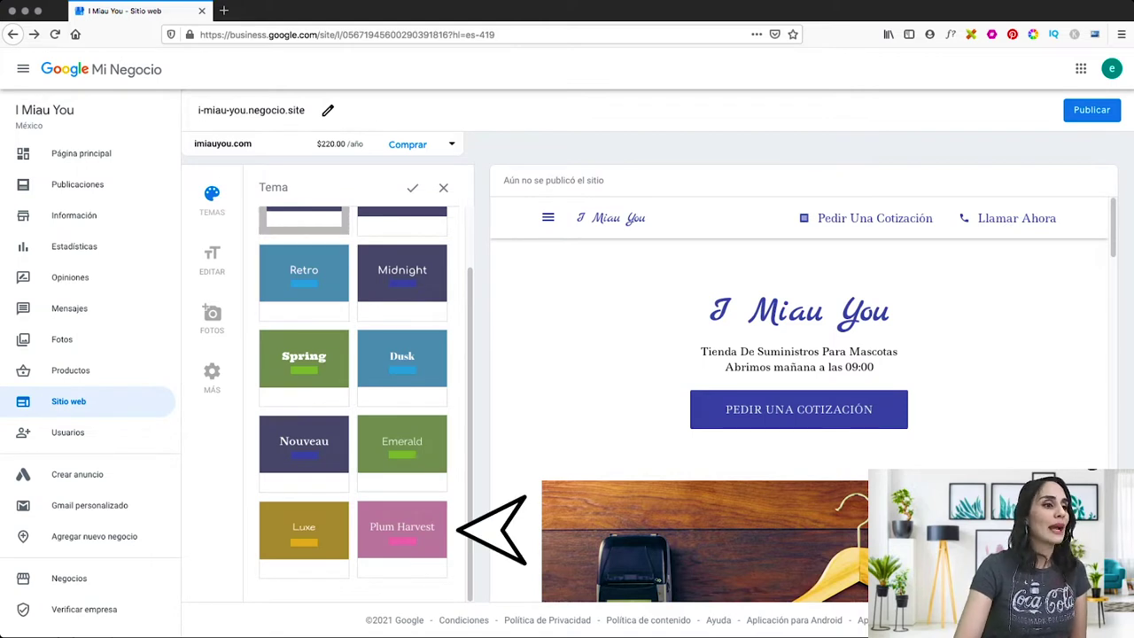
pyautogui.click(401, 537)
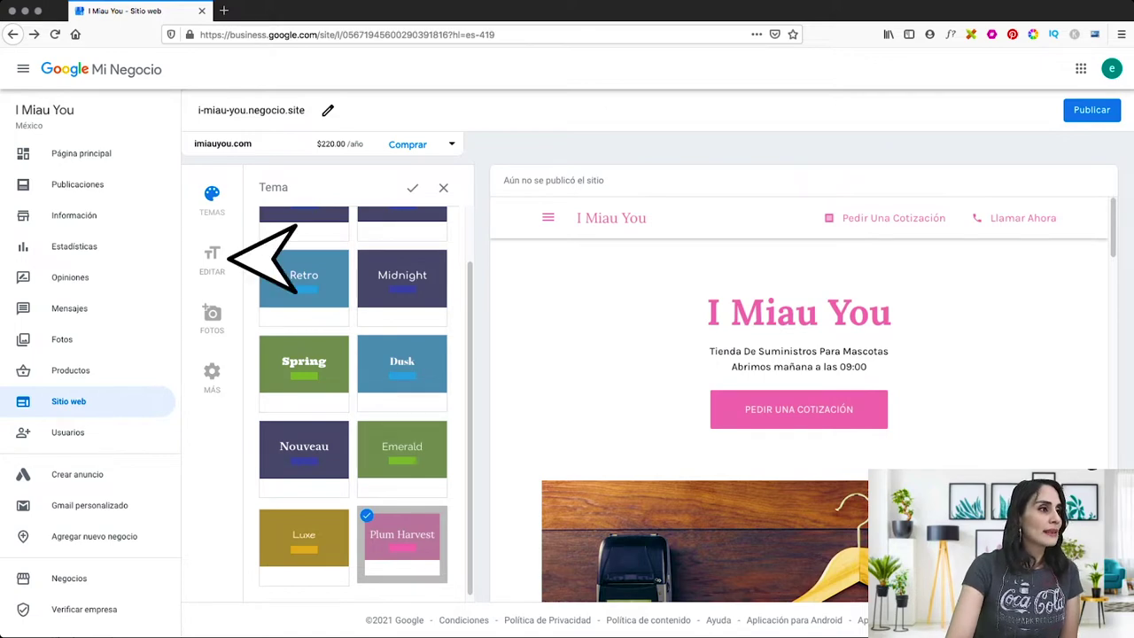
# Set the website's main button to Enviar un mensaje (WhatsApp) in the site's editing options.
pyautogui.click(212, 261)
pyautogui.click(640, 382)
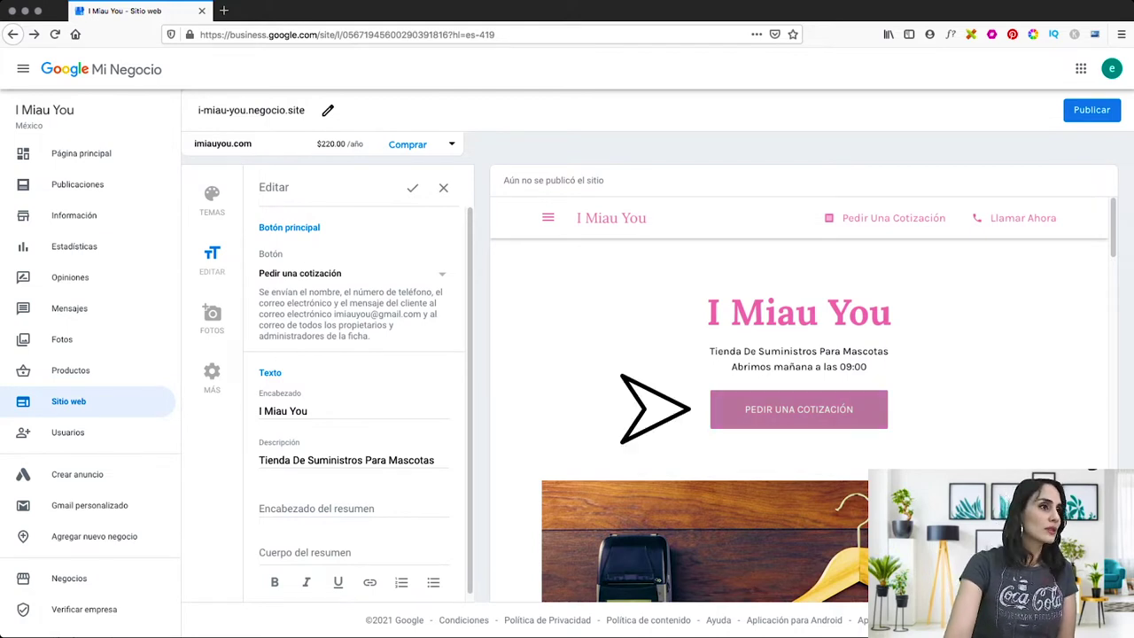
pyautogui.click(354, 273)
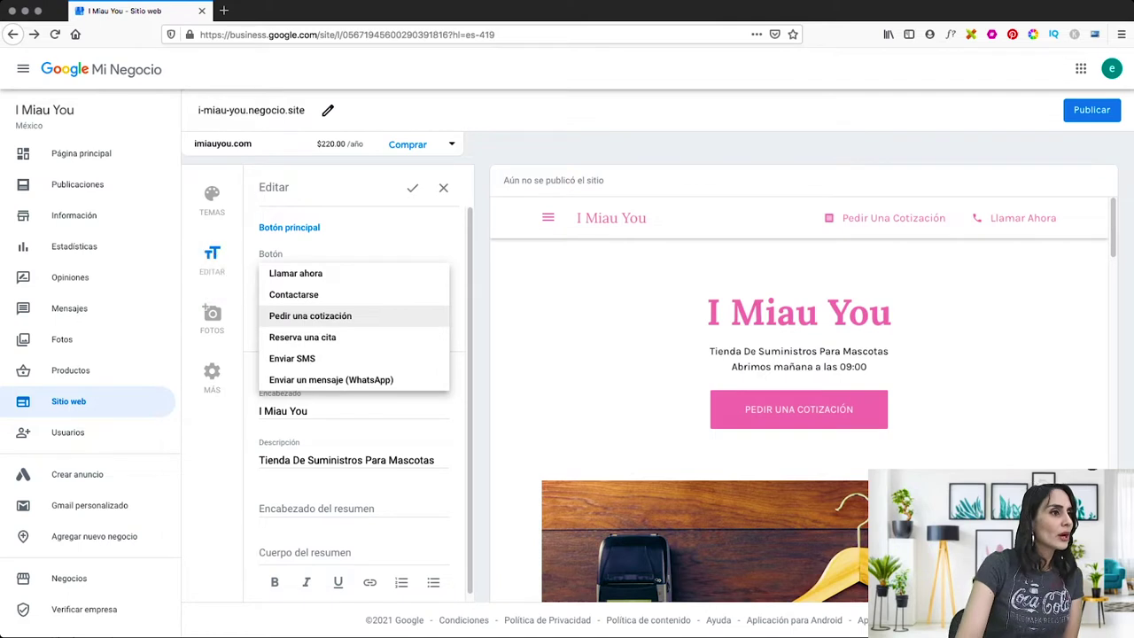
pyautogui.click(330, 380)
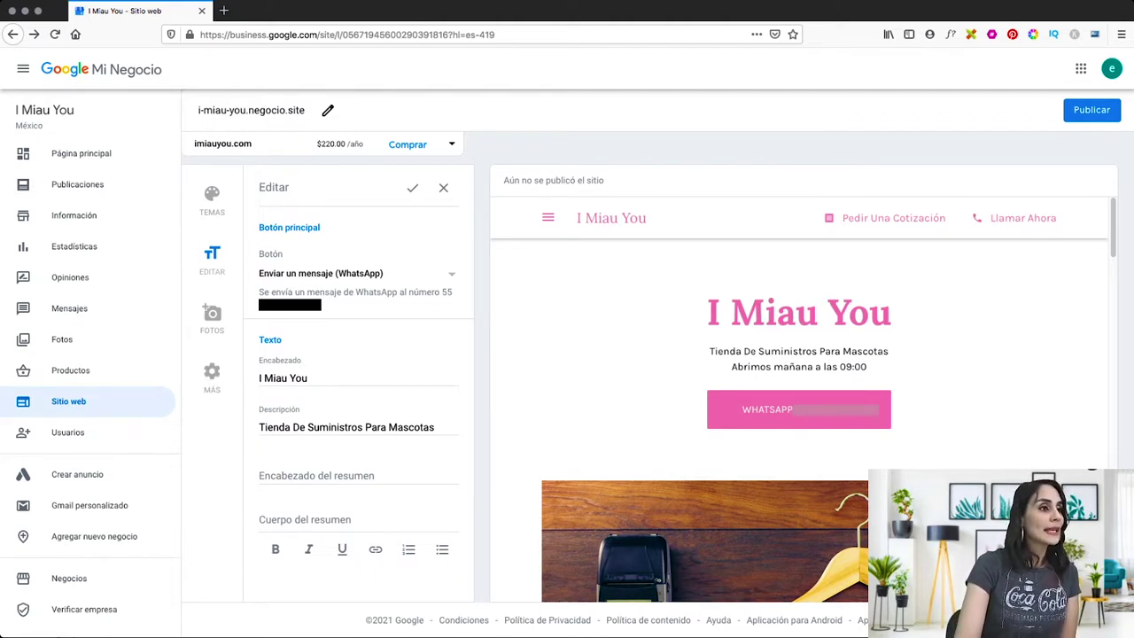
# Replace the site's description with "Compartir el amor a los gatos a través de productos.".
pyautogui.click(435, 428)
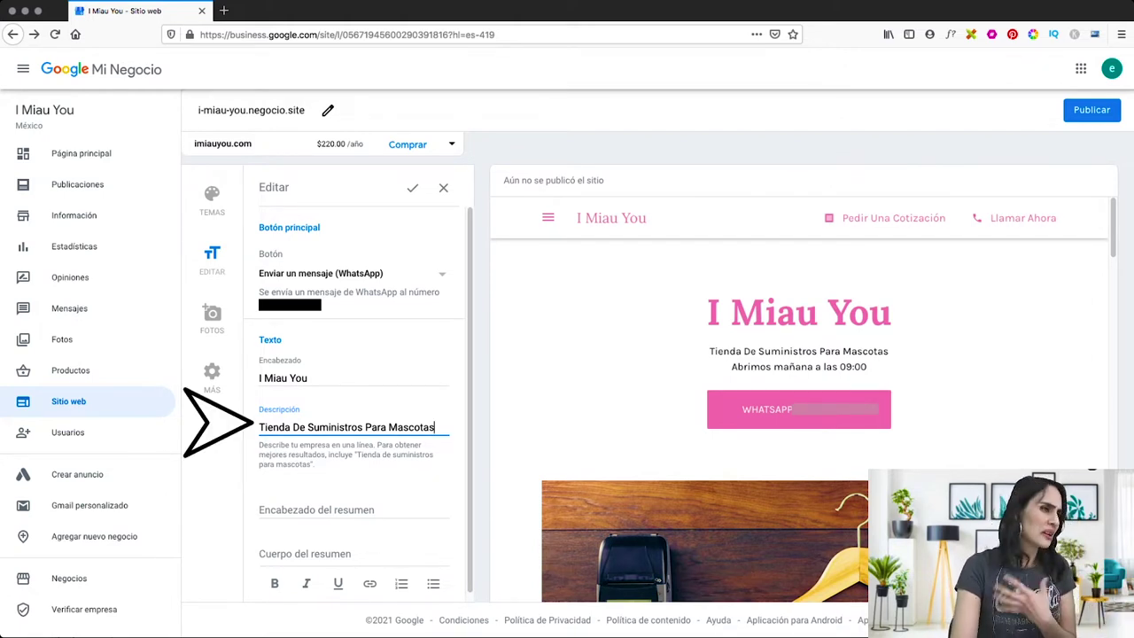
pyautogui.hotkey('shift', 'Left')
pyautogui.hotkey('shift', 'Left')
pyautogui.hotkey('shift', 'Left')
pyautogui.hotkey('shift', 'Left')
pyautogui.hotkey('shift', 'Left')
pyautogui.hotkey('shift', 'Left')
pyautogui.hotkey('shift', 'Left')
pyautogui.hotkey('shift', 'Left')
pyautogui.hotkey('shift', 'Left')
pyautogui.hotkey('shift', 'Left')
pyautogui.hotkey('shift', 'Left')
pyautogui.hotkey('shift', 'Left')
pyautogui.hotkey('shift', 'Left')
pyautogui.hotkey('shift', 'Left')
pyautogui.hotkey('shift', 'Left')
pyautogui.hotkey('shift', 'Left')
pyautogui.hotkey('shift', 'Left')
pyautogui.hotkey('shift', 'Left')
pyautogui.hotkey('shift', 'Left')
pyautogui.hotkey('shift', 'Left')
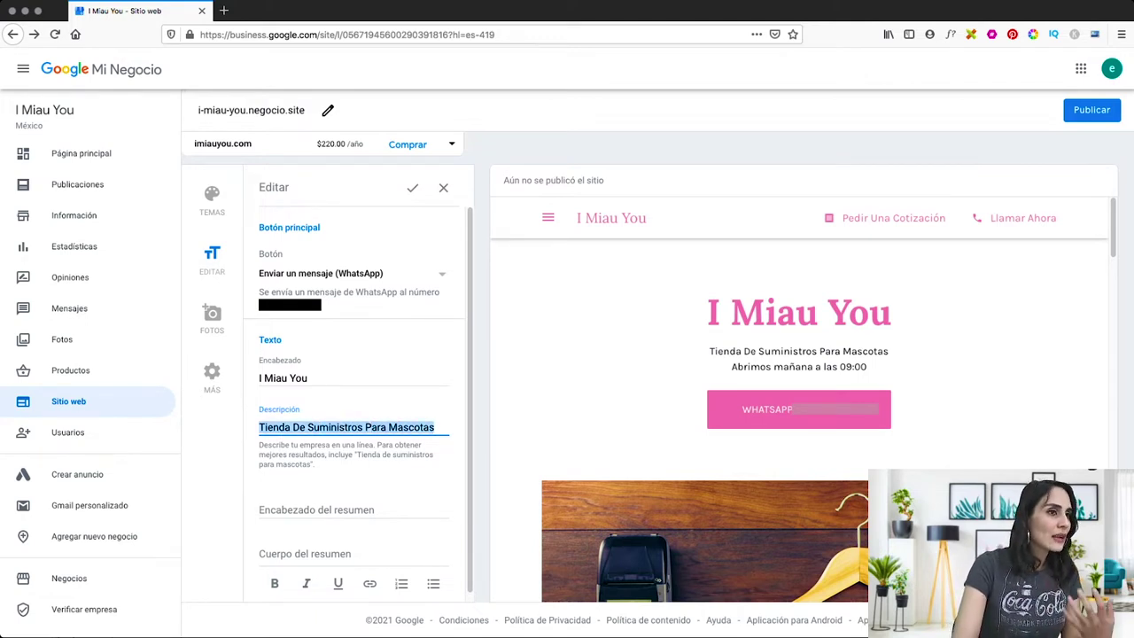
pyautogui.press('BackSpace')
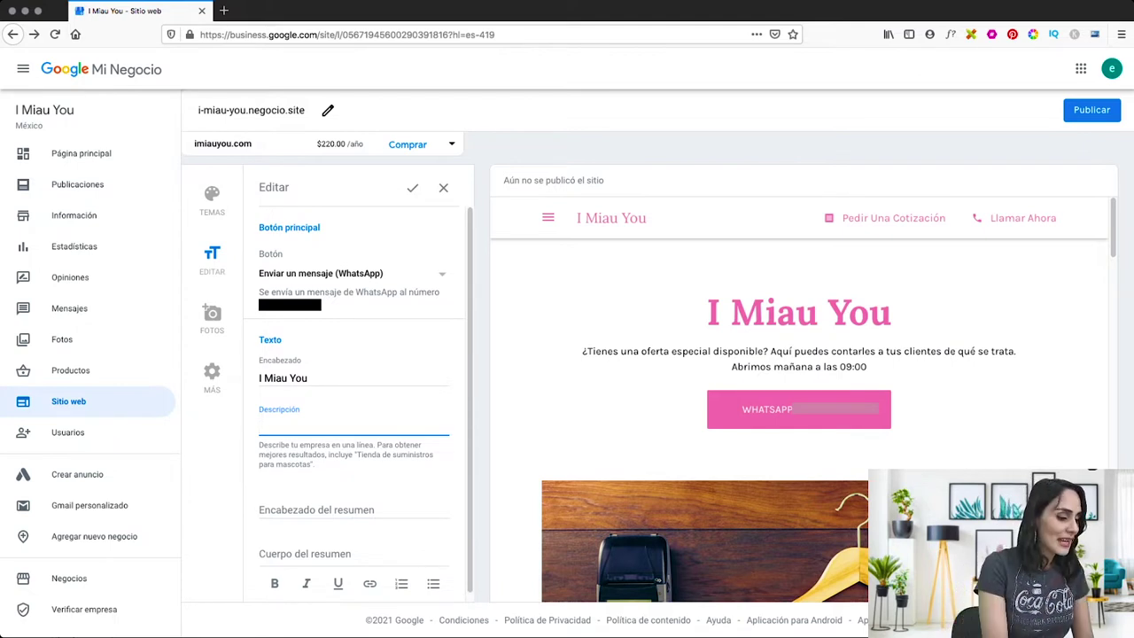
pyautogui.write('Compar')
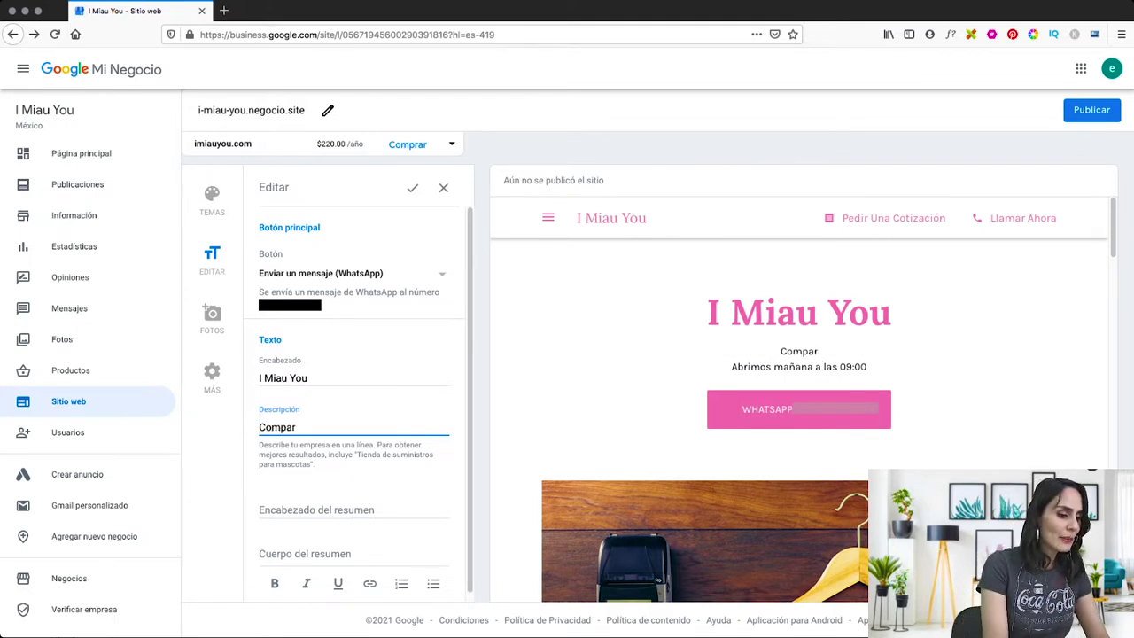
pyautogui.write('tir el amor a los gatos a través de productos ')
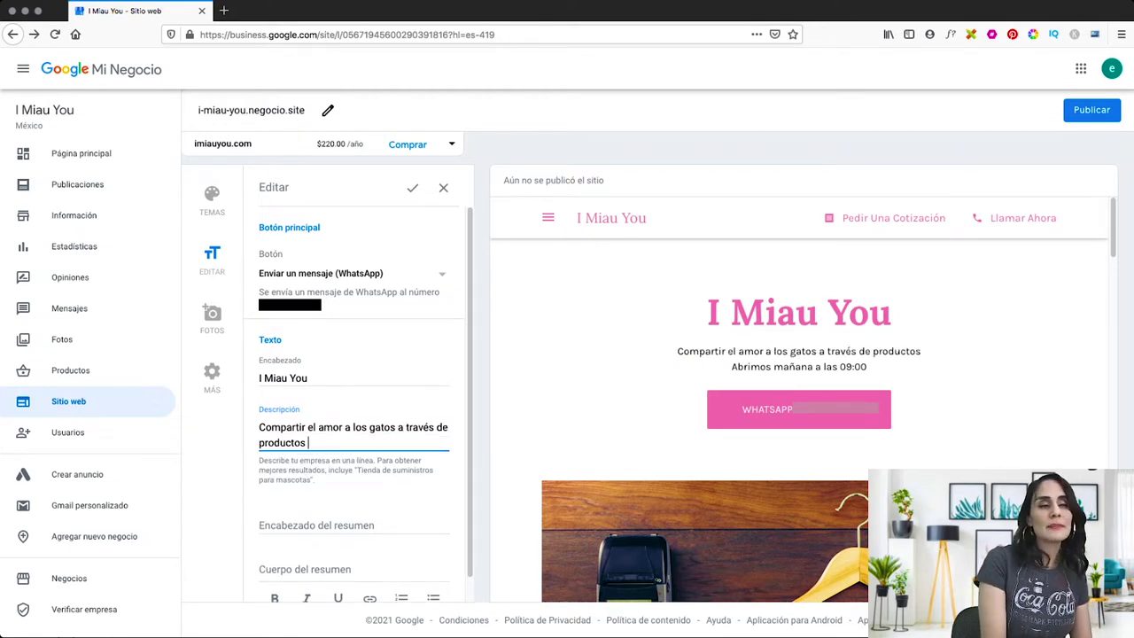
pyautogui.write('.')
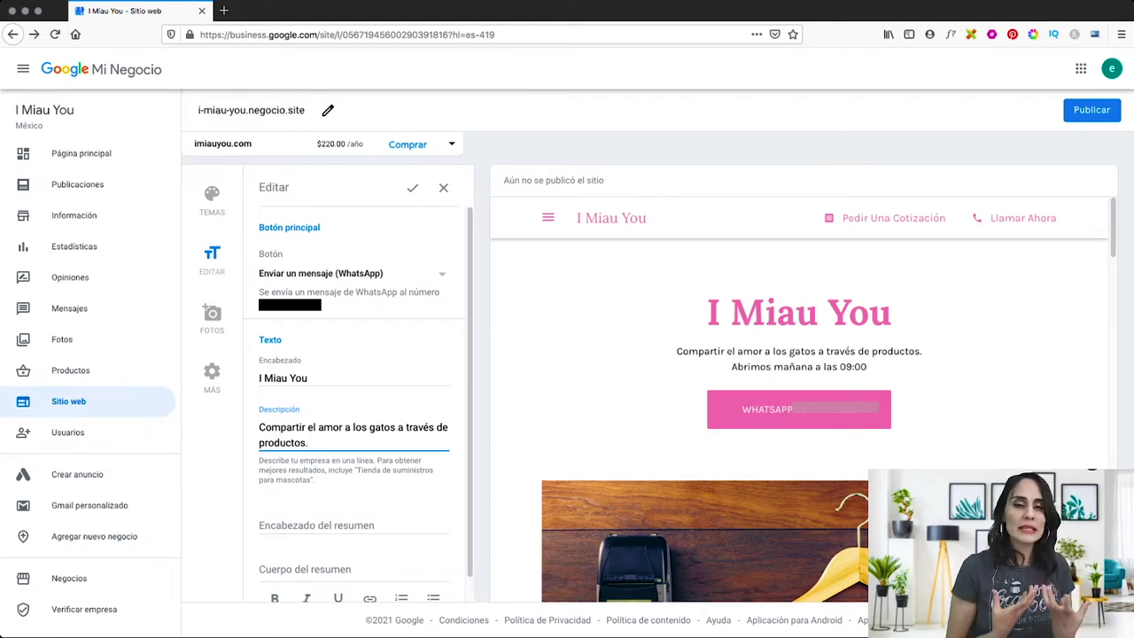
# Set the summary heading of the site to "¿Quiénes somos?", clearing any trial text entered there.
pyautogui.click(353, 526)
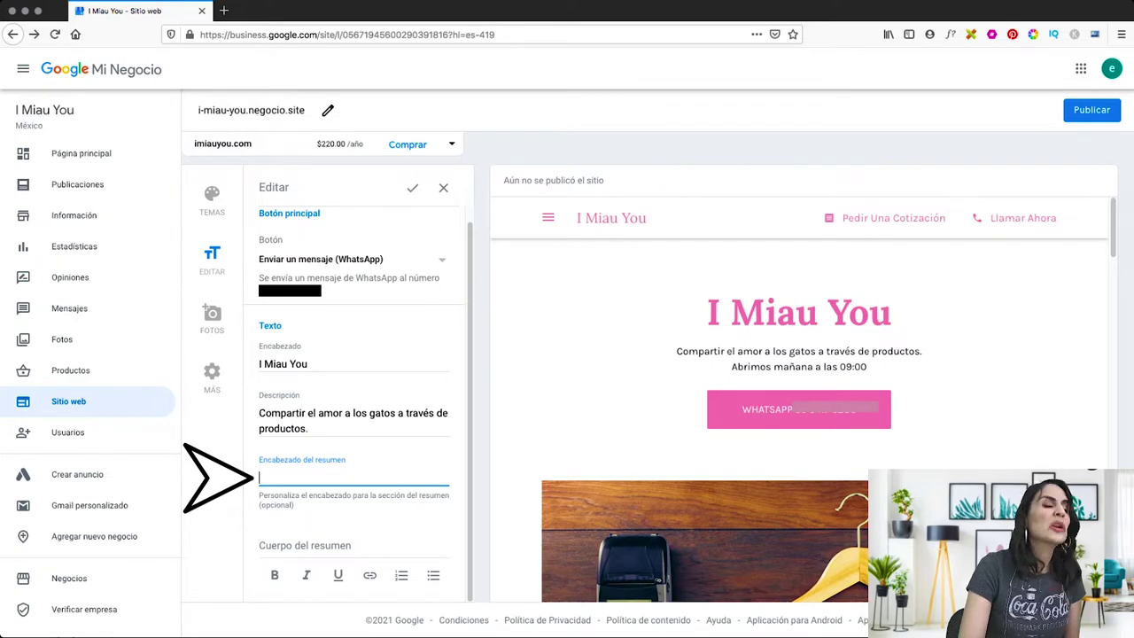
pyautogui.write('ggggggg')
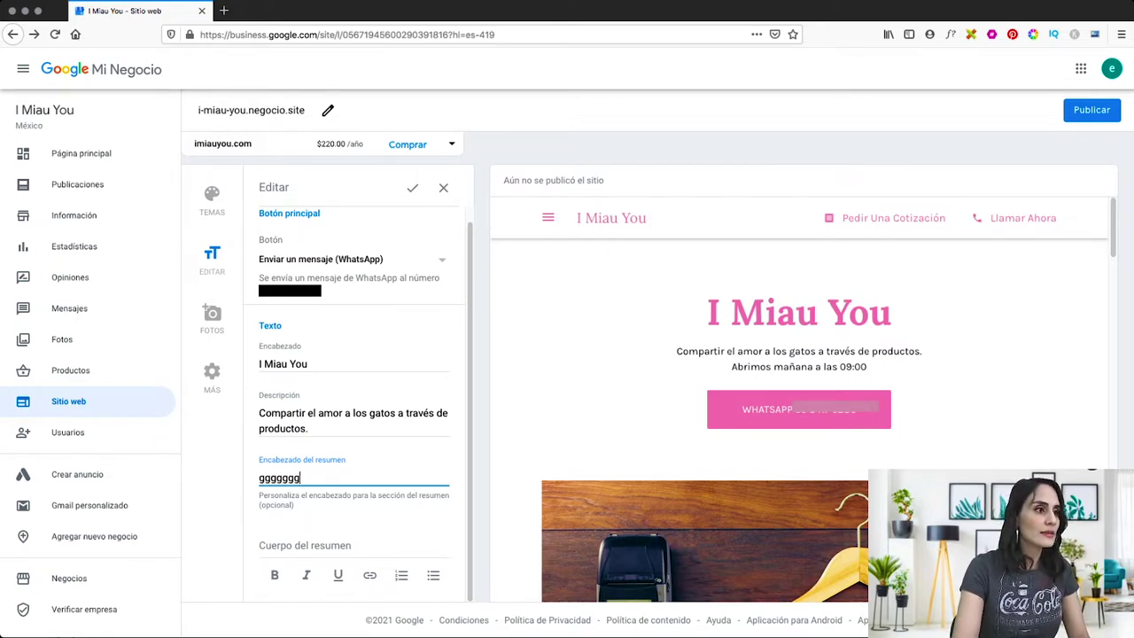
pyautogui.click(354, 545)
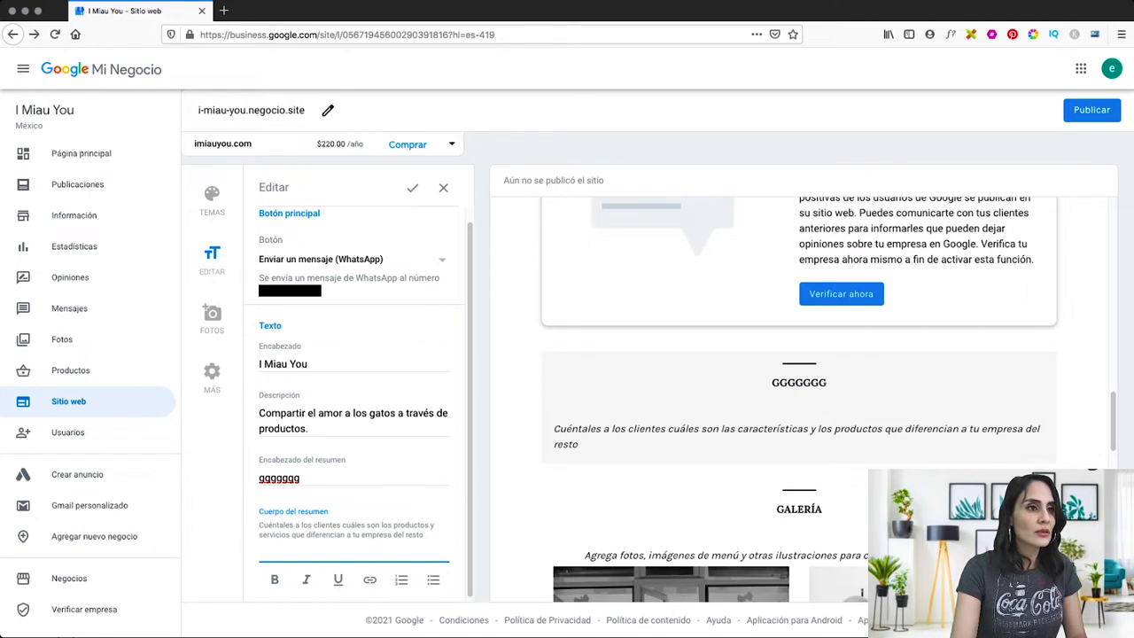
pyautogui.moveTo(309, 479); pyautogui.dragTo(258, 479)
pyautogui.press('BackSpace')
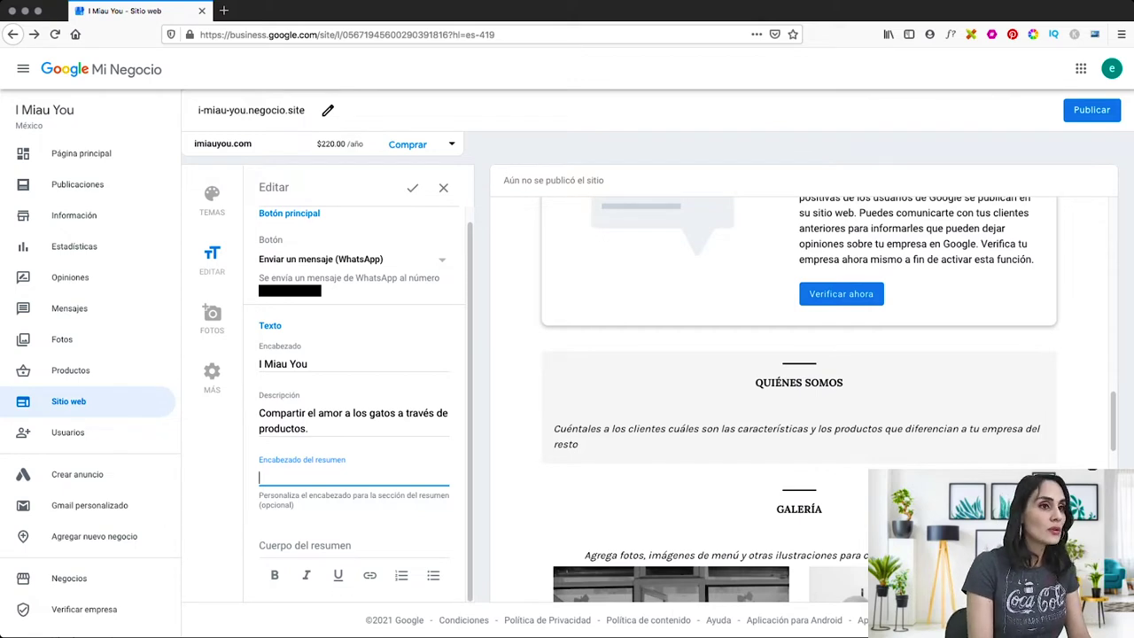
pyautogui.write('¿Quiénes somos?')
# Write the summary body "Una empresa mexicana que ama a los gatos y quiere compartir su AMOR. Tenemos productos para humanos y para mininos.".
pyautogui.click(304, 545)
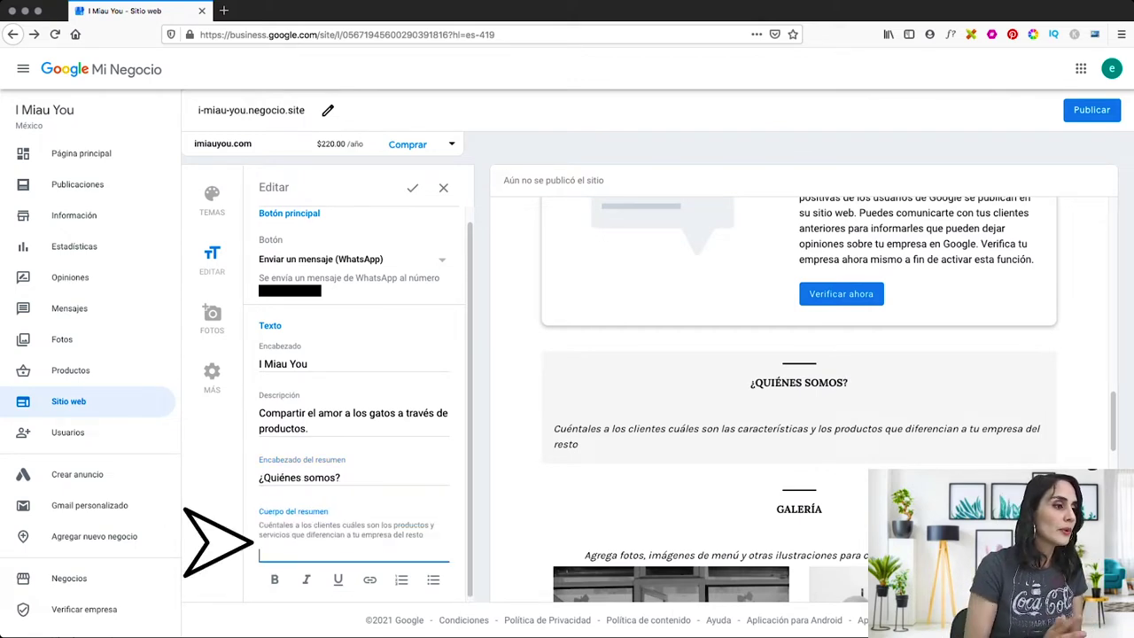
pyautogui.write('Una empresa mexia')
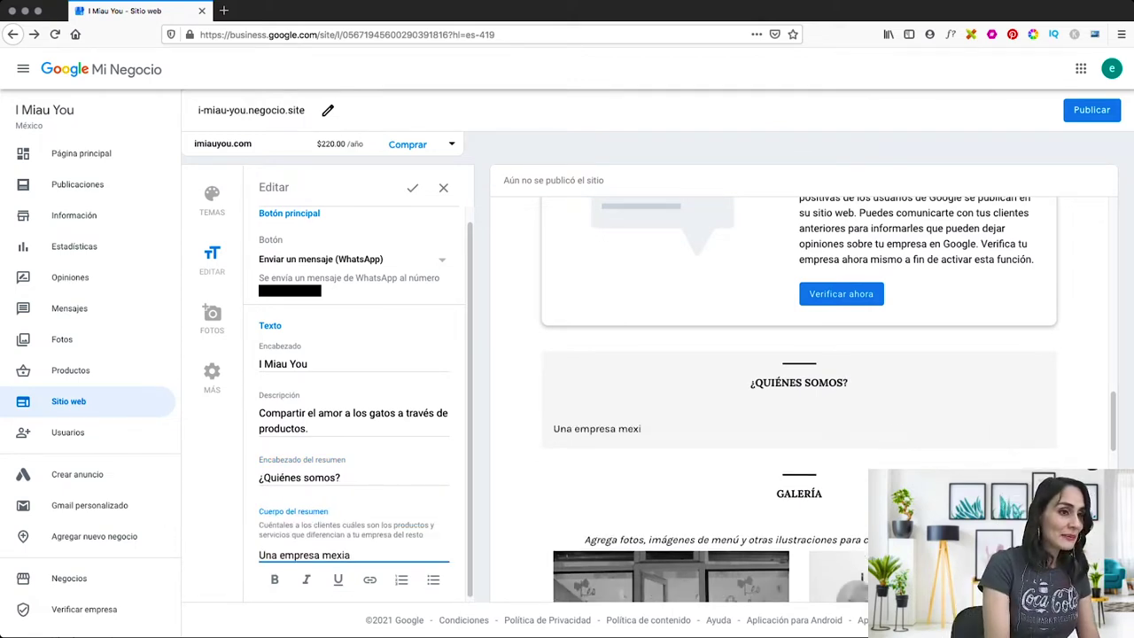
pyautogui.press('BackSpace')
pyautogui.write('cana que ama a los')
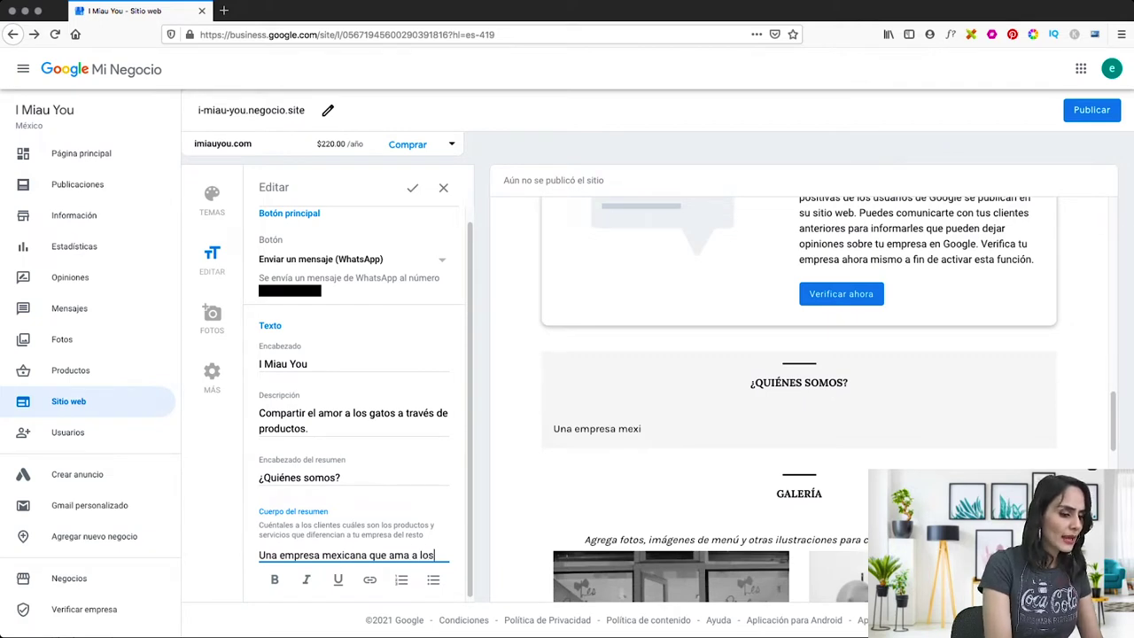
pyautogui.write(' gatos yq euieres co')
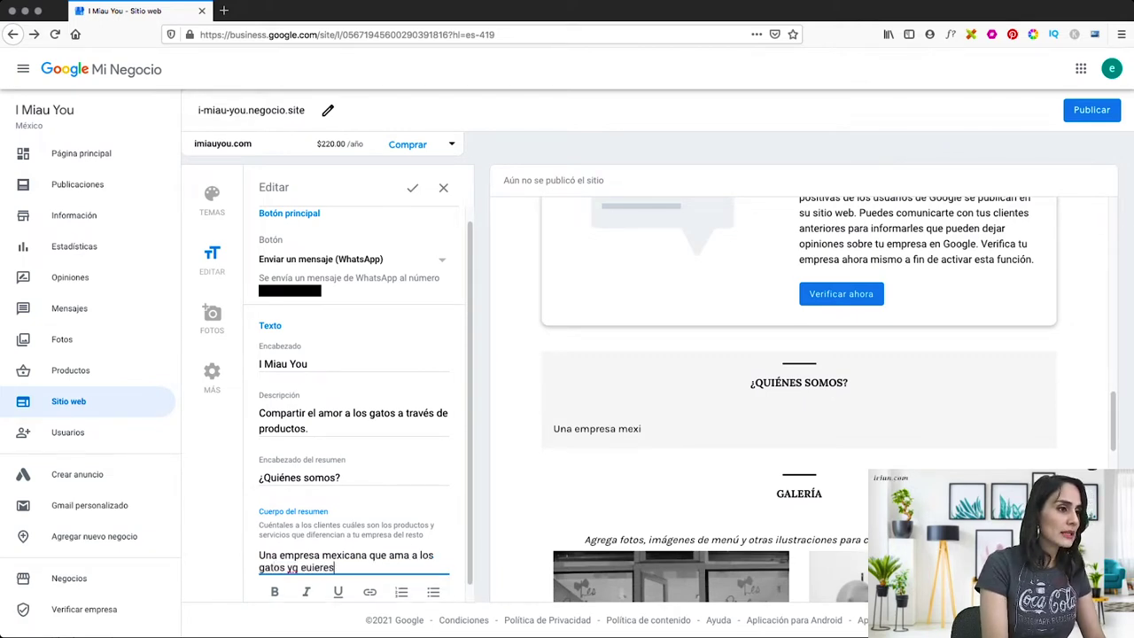
pyautogui.press('BackSpace')
pyautogui.press('BackSpace')
pyautogui.press('BackSpace')
pyautogui.press('BackSpace')
pyautogui.press('BackSpace')
pyautogui.press('BackSpace')
pyautogui.press('BackSpace')
pyautogui.press('BackSpace')
pyautogui.press('BackSpace')
pyautogui.press('BackSpace')
pyautogui.press('BackSpace')
pyautogui.press('BackSpace')
pyautogui.write('quiere comparit')
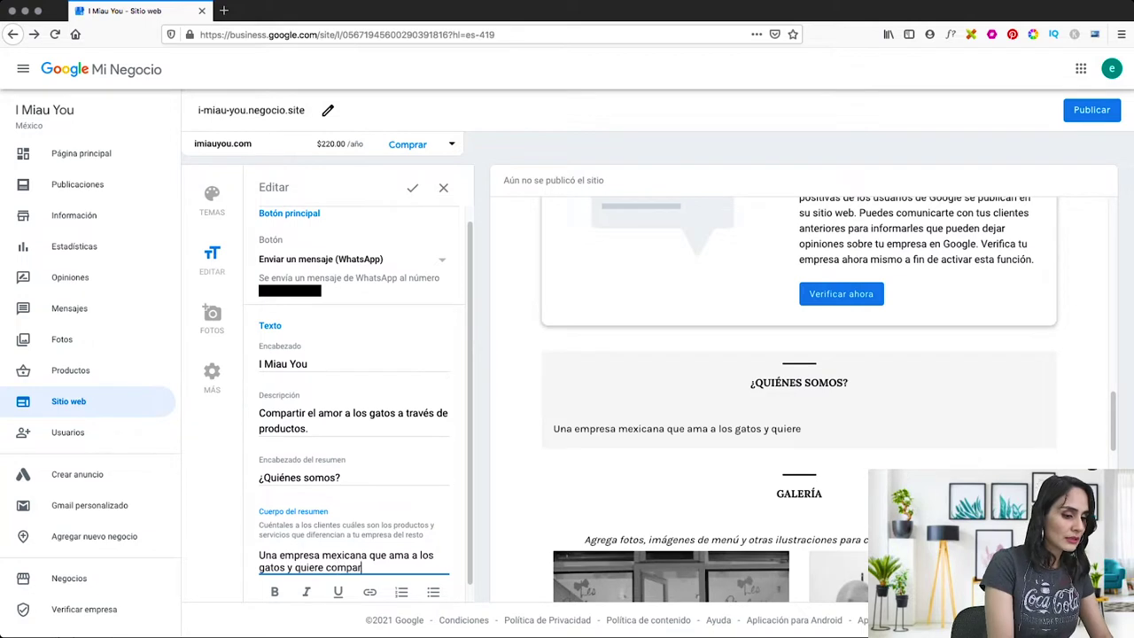
pyautogui.press('BackSpace')
pyautogui.press('BackSpace')
pyautogui.write('tir')
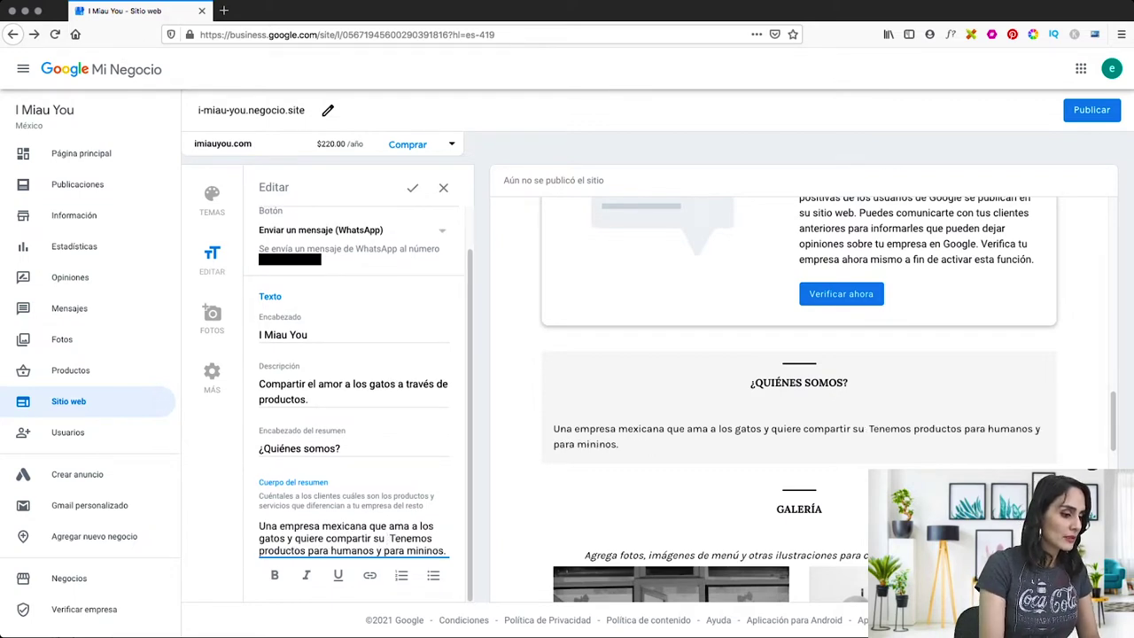
pyautogui.write('AMOR.')
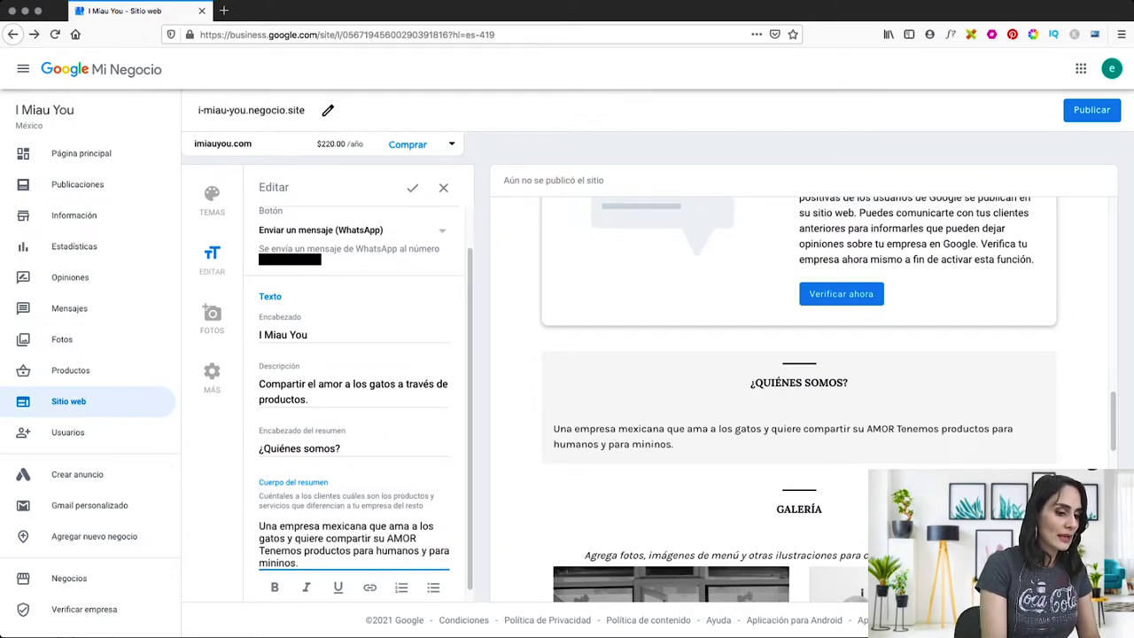
# Make the word AMOR bold in the summary body and save the text changes to the site.
pyautogui.doubleClick(401, 538)
pyautogui.click(275, 587)
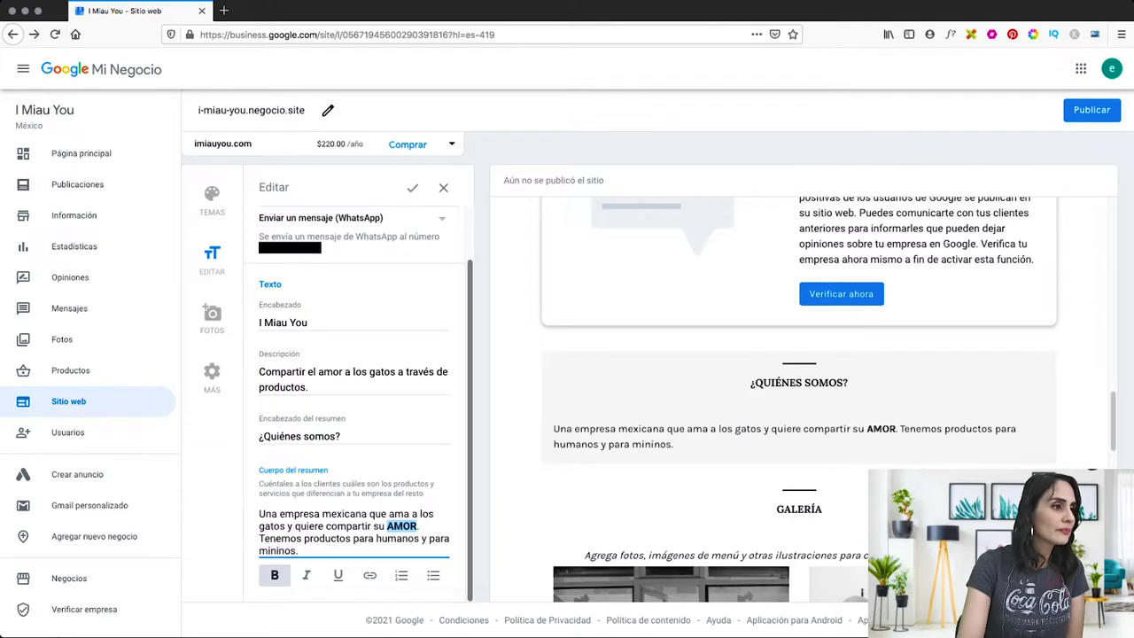
pyautogui.scroll(1, 433, 576)
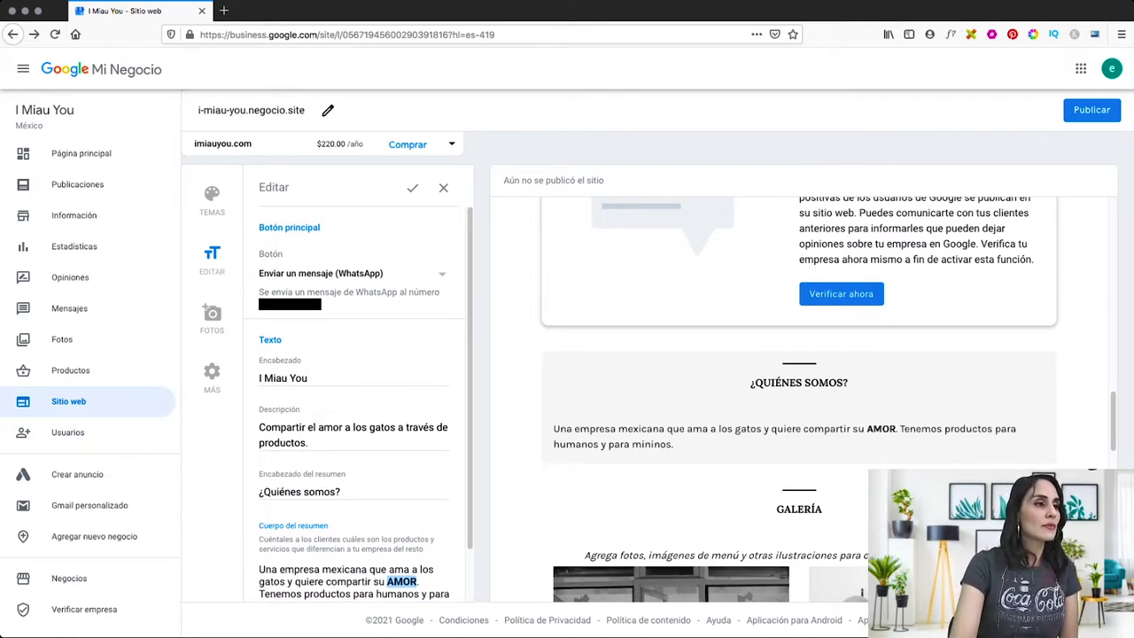
pyautogui.click(412, 187)
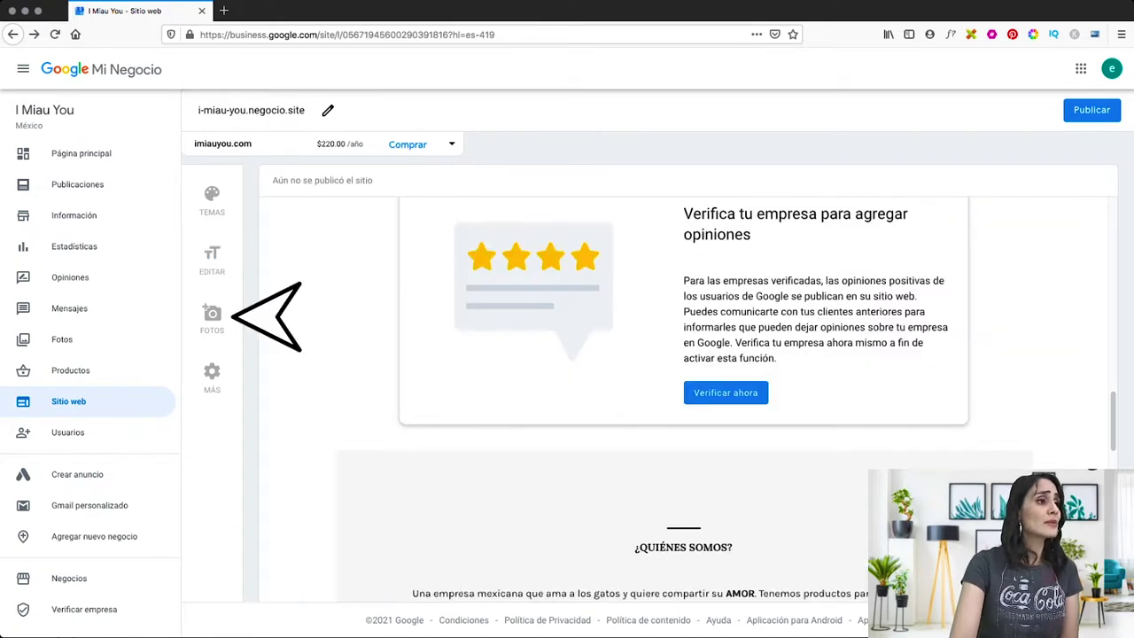
# Add the two cat T-shirt photos and the grey cat photo to the site's gallery.
pyautogui.click(212, 319)
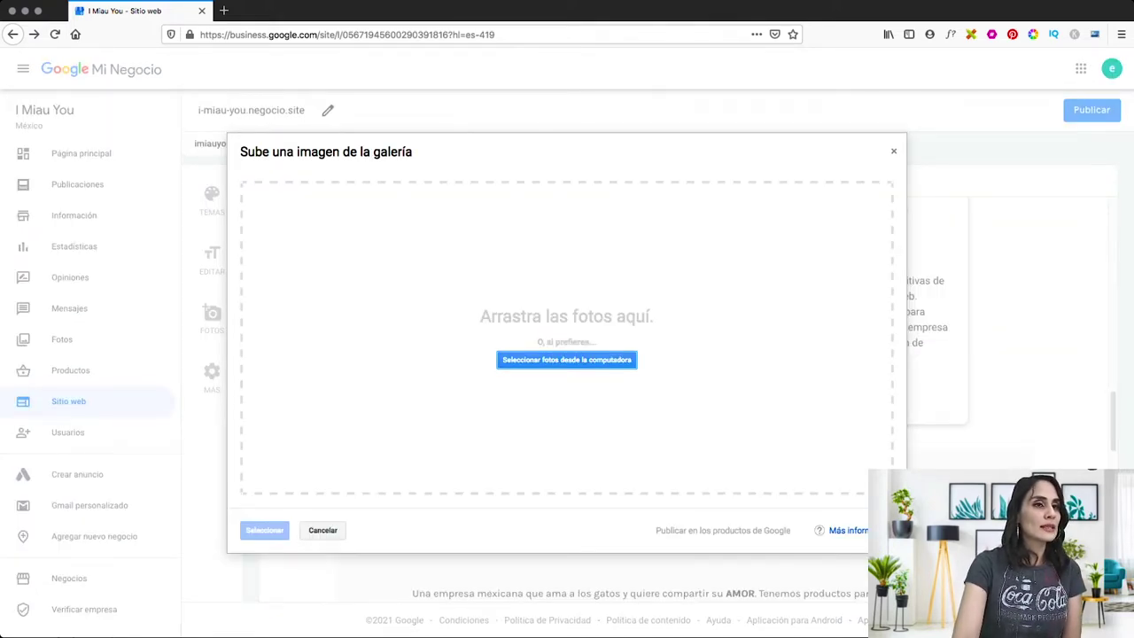
pyautogui.click(893, 150)
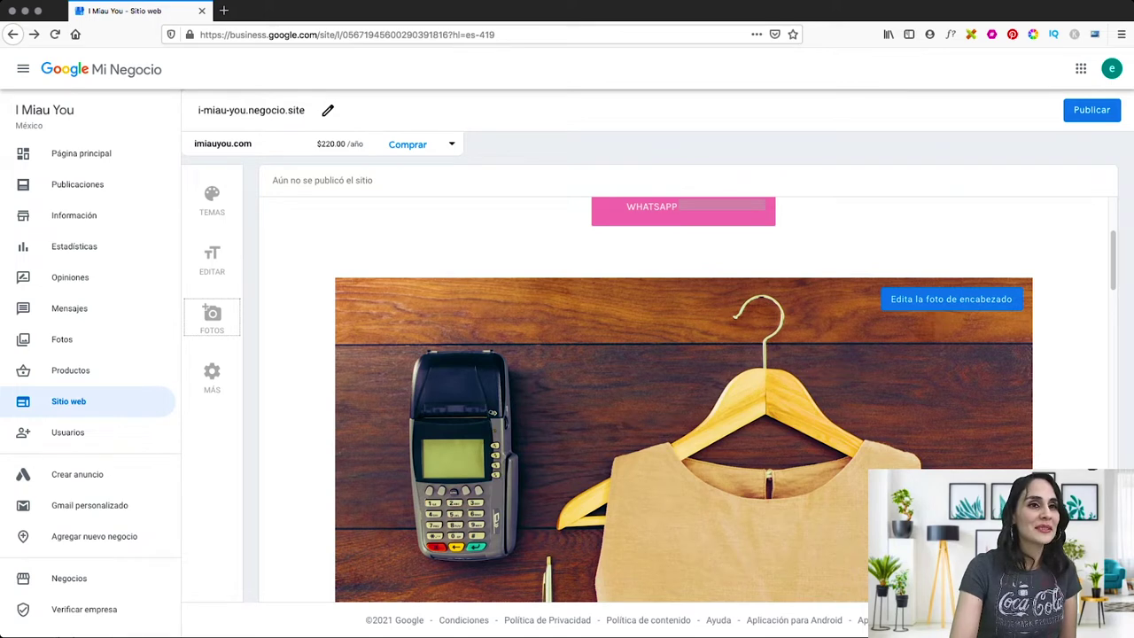
pyautogui.scroll(-15, 683, 399)
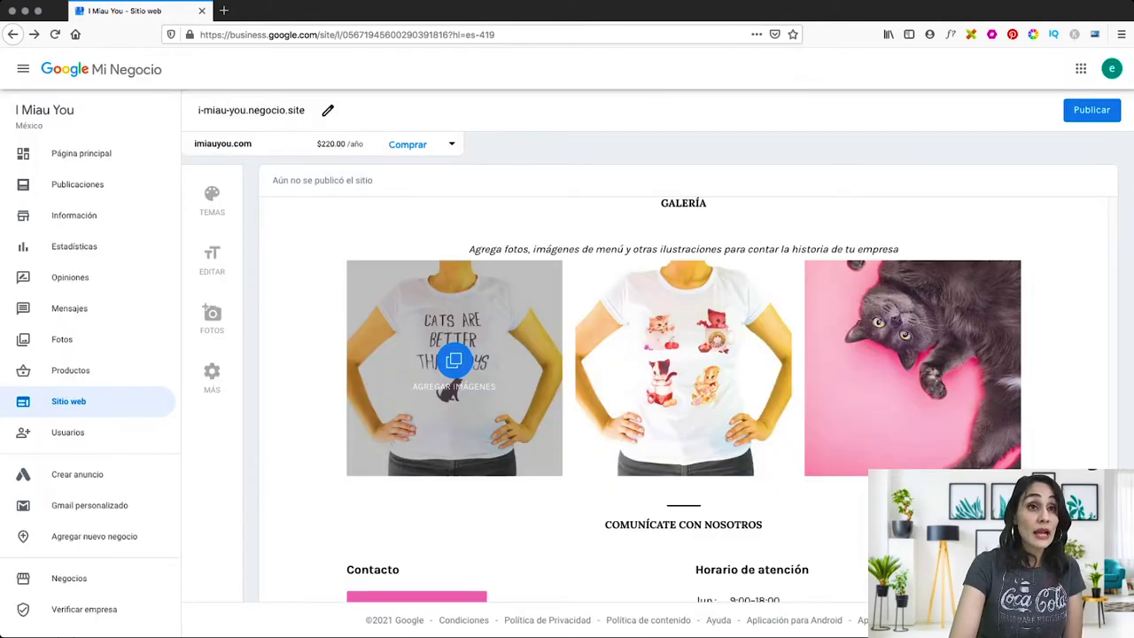
# Replace the site's header photo with the grey cat on a pink background.
pyautogui.scroll(15, 454, 359)
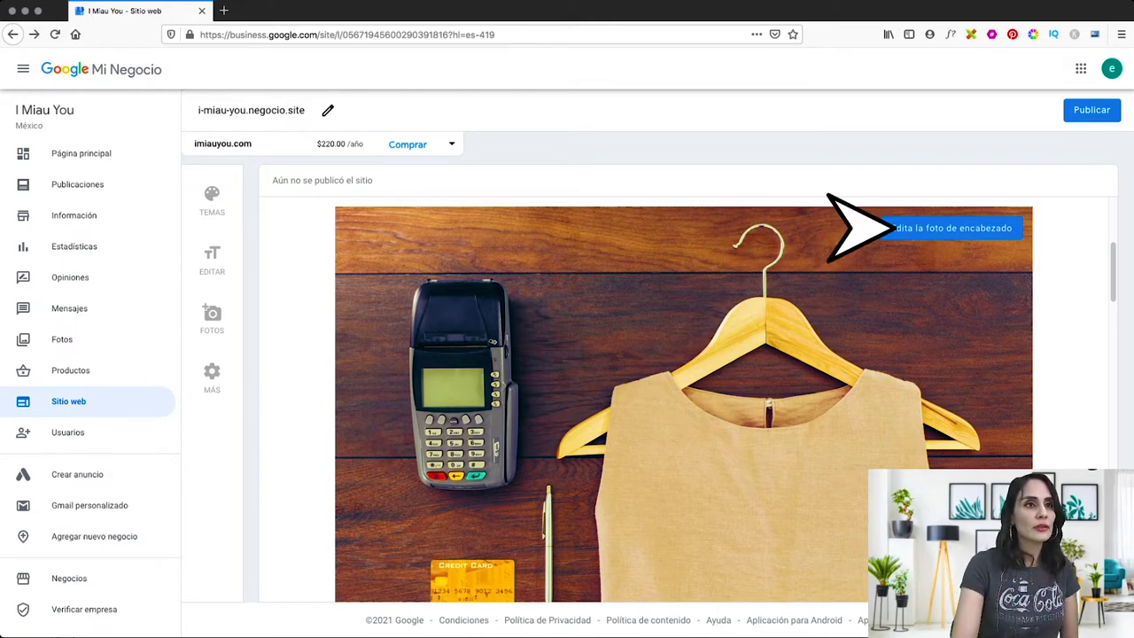
pyautogui.click(953, 227)
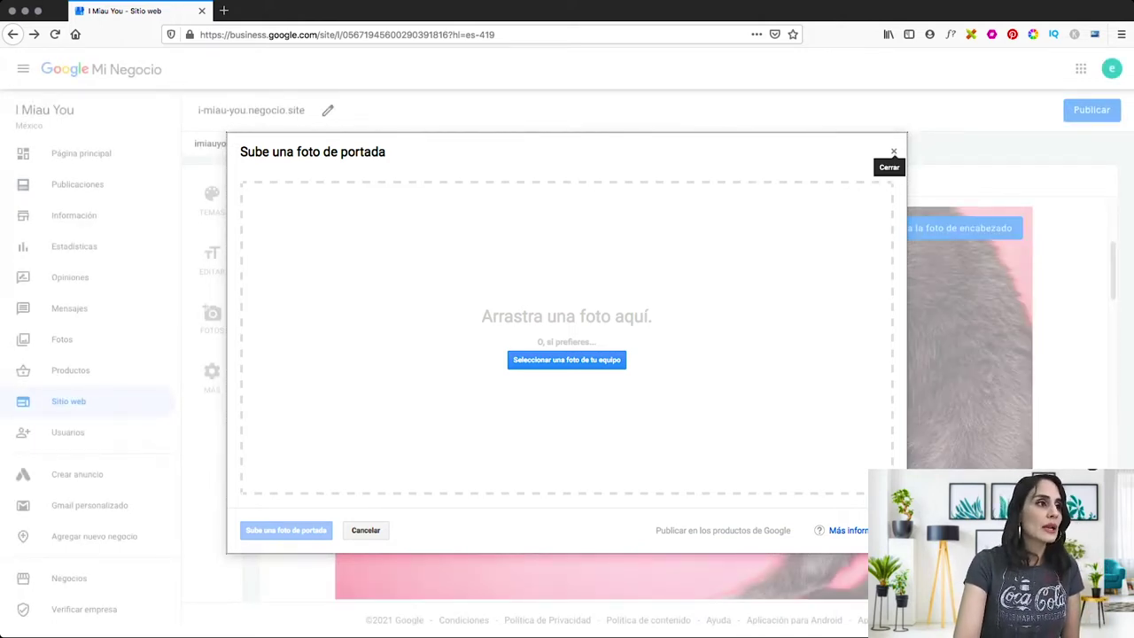
pyautogui.click(894, 151)
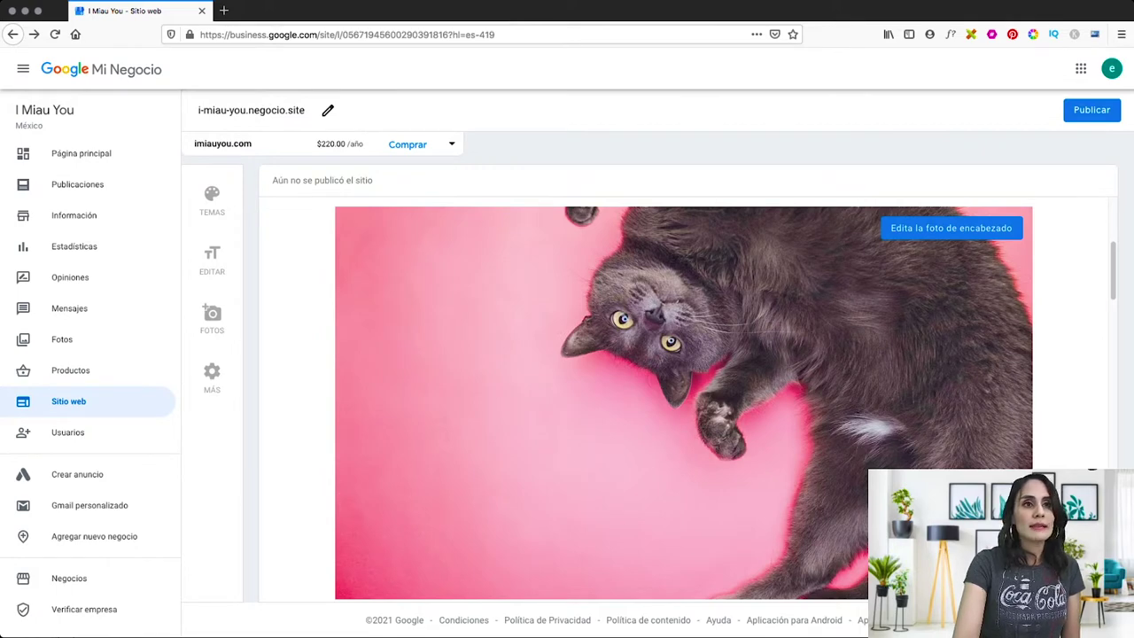
# Review the site preview from the header through the Actualizaciones, Testimonios, Quiénes somos and Galería sections.
pyautogui.scroll(3, 684, 399)
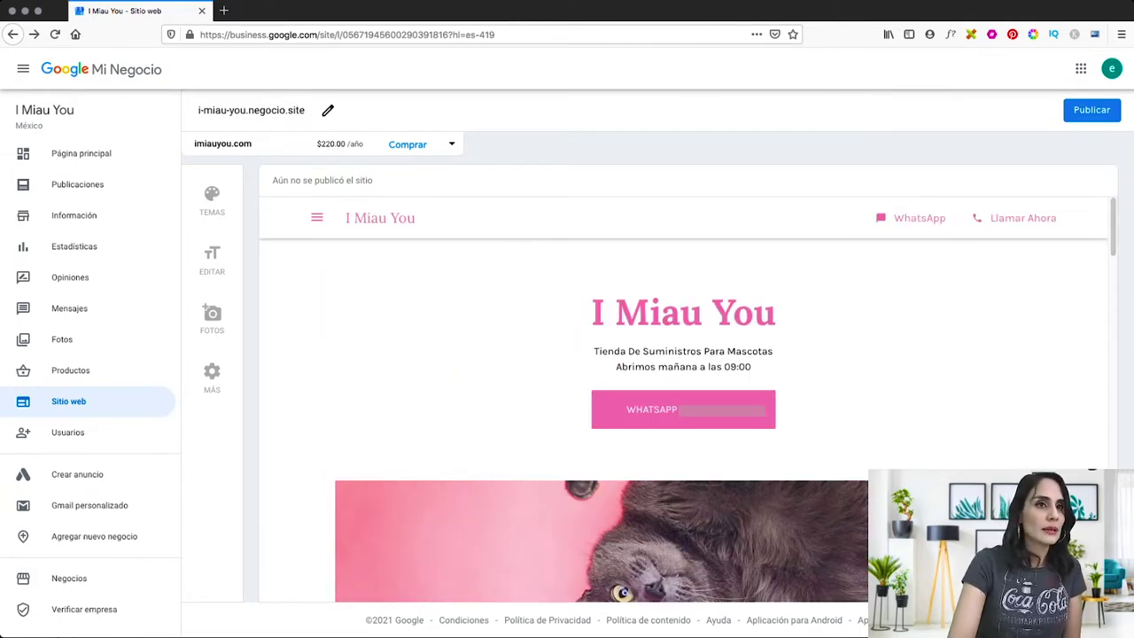
pyautogui.scroll(-5, 684, 398)
pyautogui.scroll(-3, 684, 398)
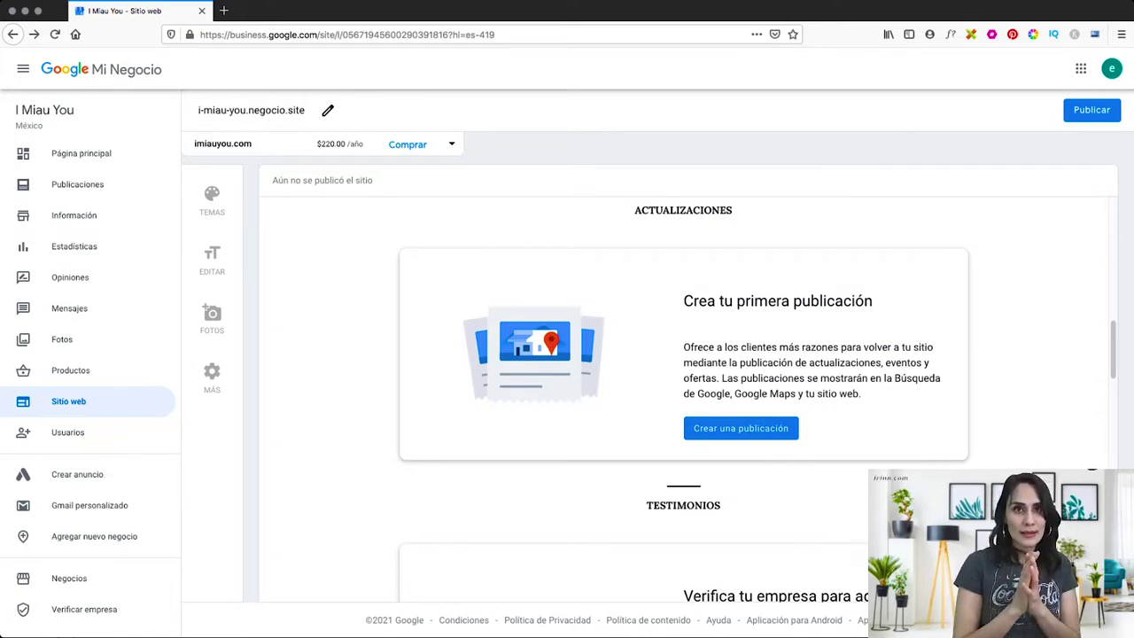
pyautogui.scroll(-3, 684, 399)
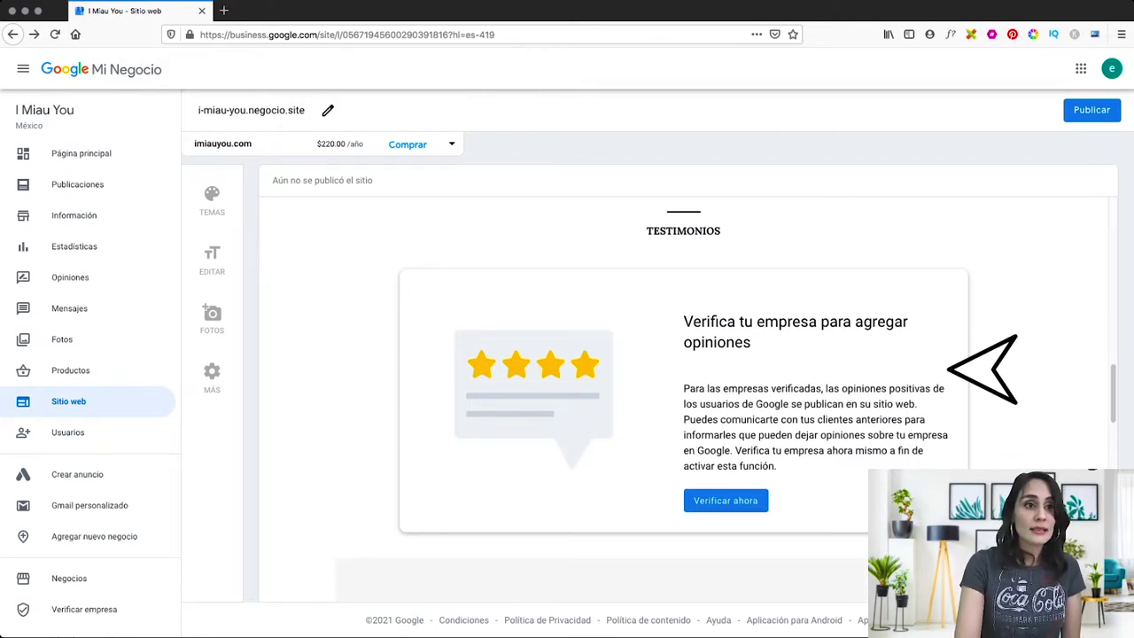
pyautogui.scroll(-6, 454, 399)
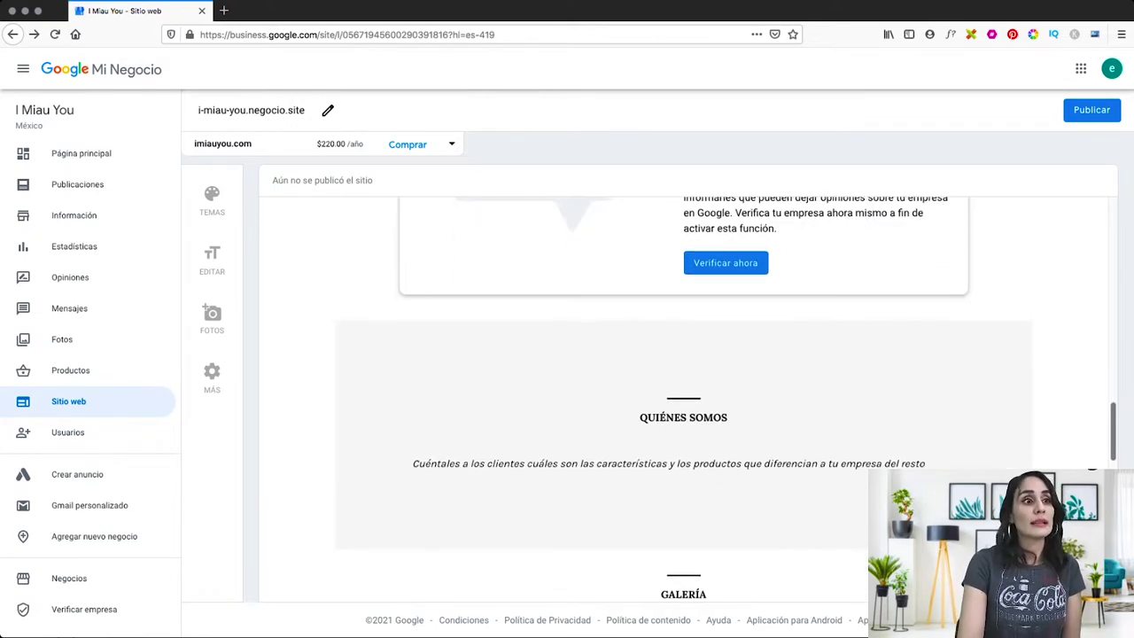
pyautogui.scroll(-1, 683, 399)
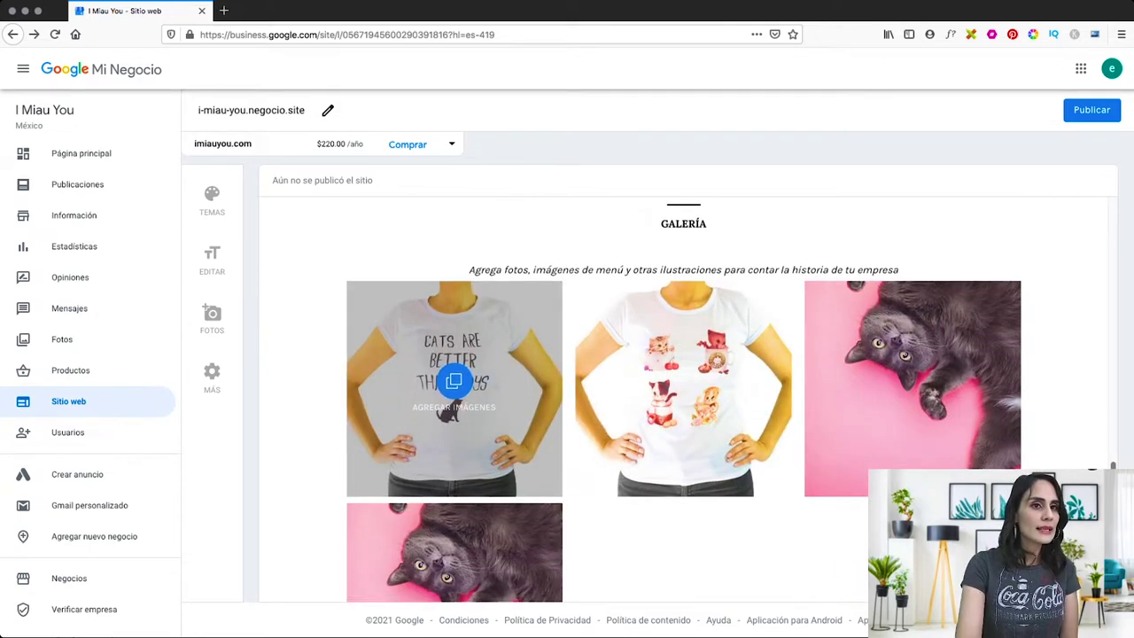
pyautogui.scroll(-5, 454, 390)
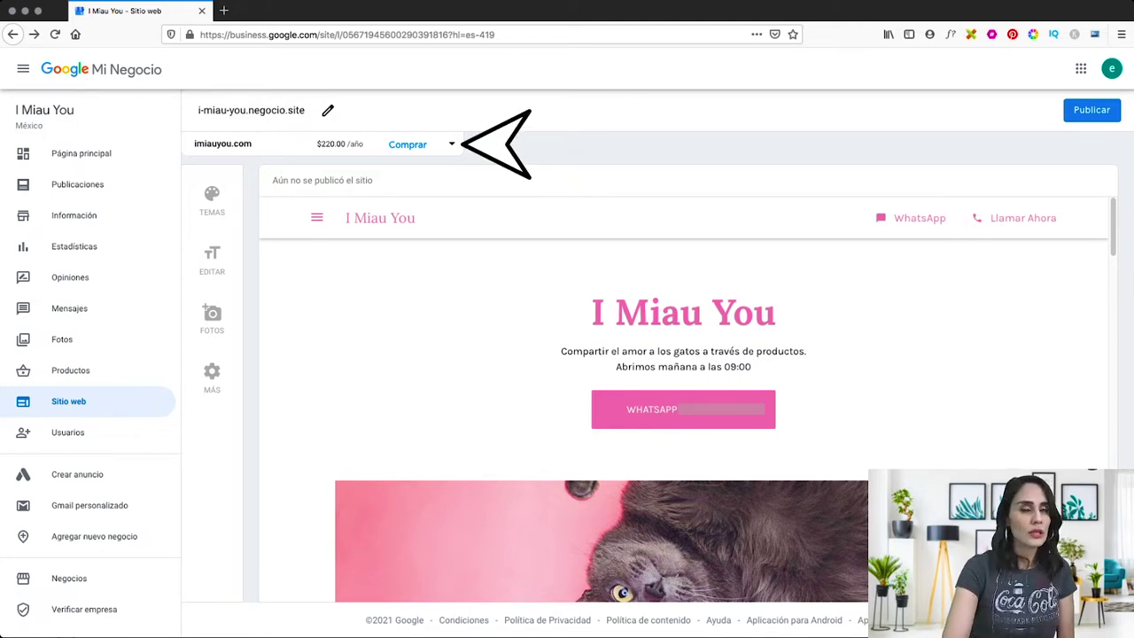
# Look through the suggested domains for sale, check the purchase options for more domains, and close them without buying.
pyautogui.click(451, 144)
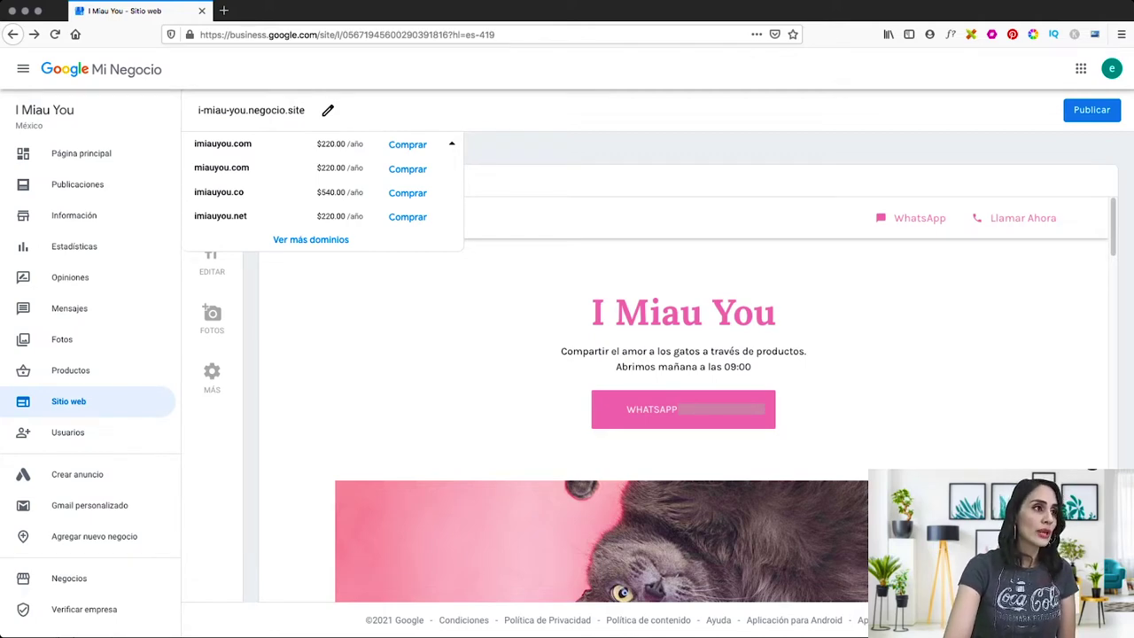
pyautogui.click(311, 240)
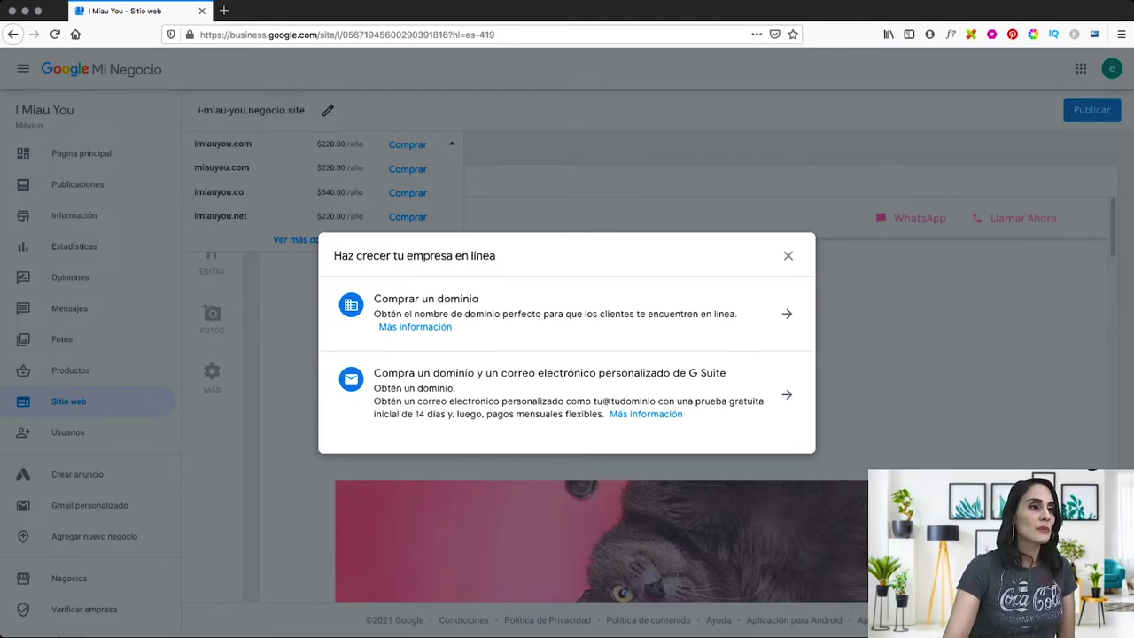
pyautogui.click(788, 256)
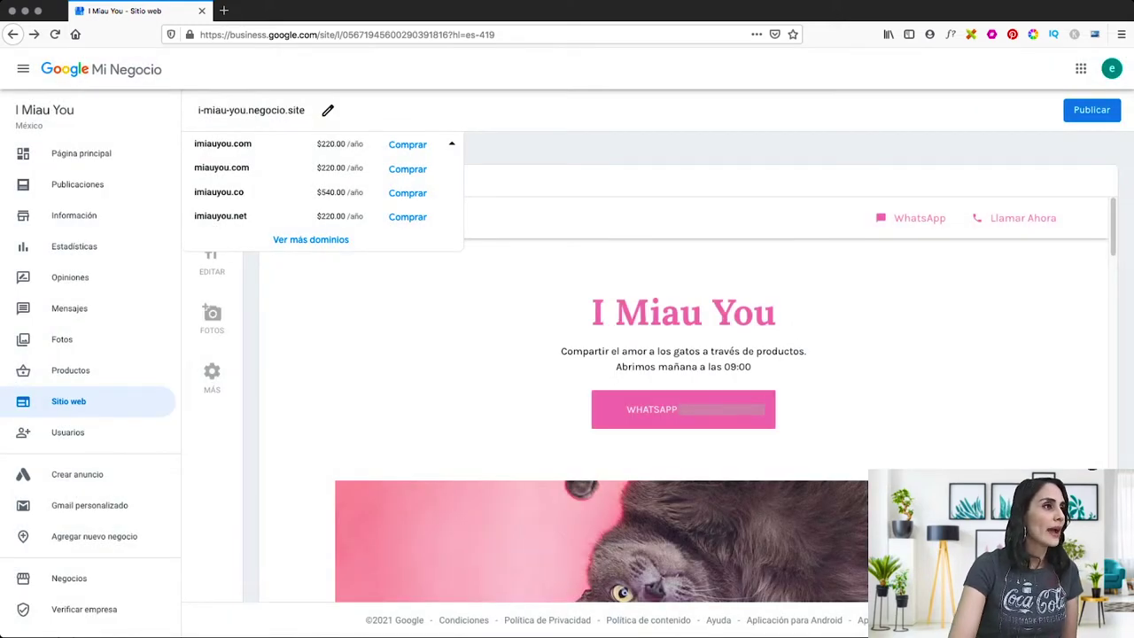
# Review the site preview down to the contact section, then check the extra site settings and the suggestions for attracting customers.
pyautogui.scroll(-12, 684, 398)
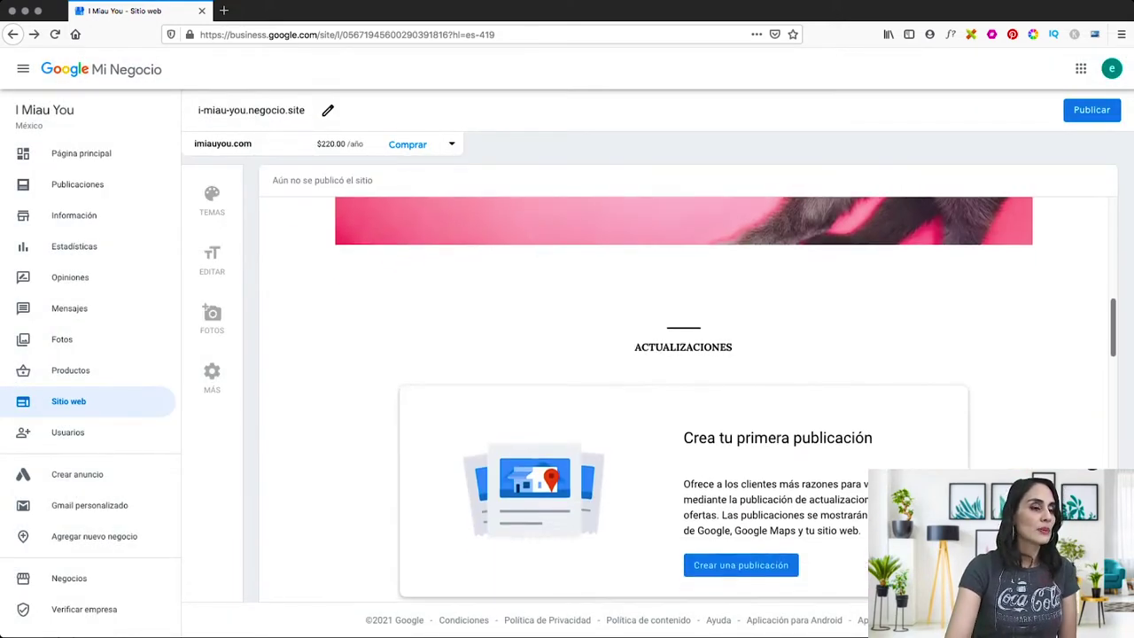
pyautogui.scroll(-10, 683, 398)
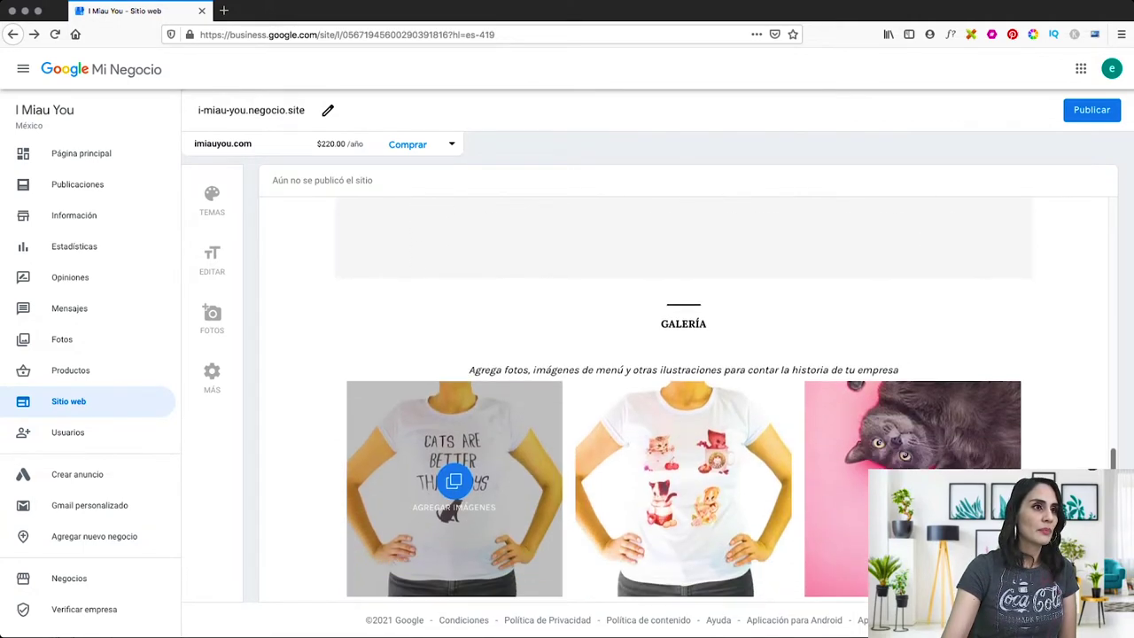
pyautogui.scroll(-5, 683, 399)
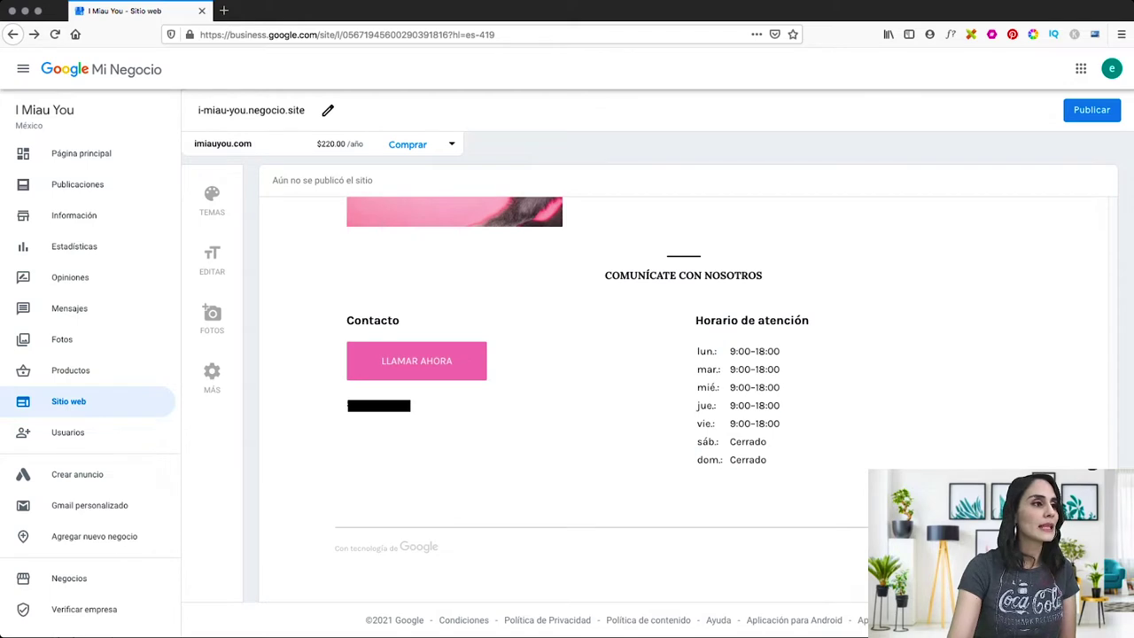
pyautogui.click(212, 376)
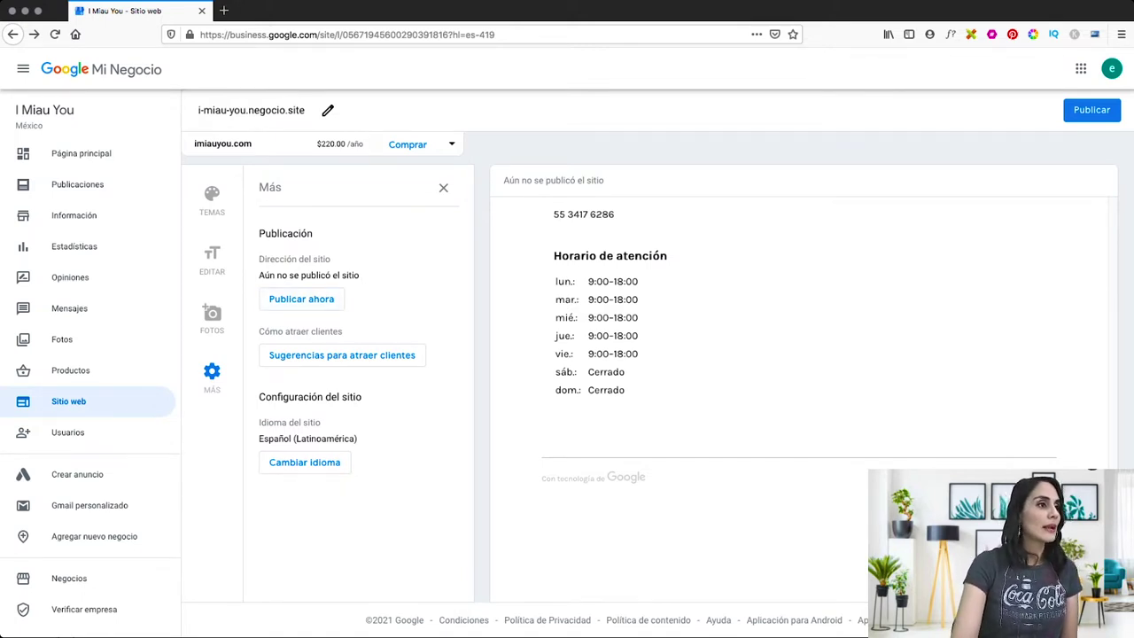
pyautogui.click(337, 354)
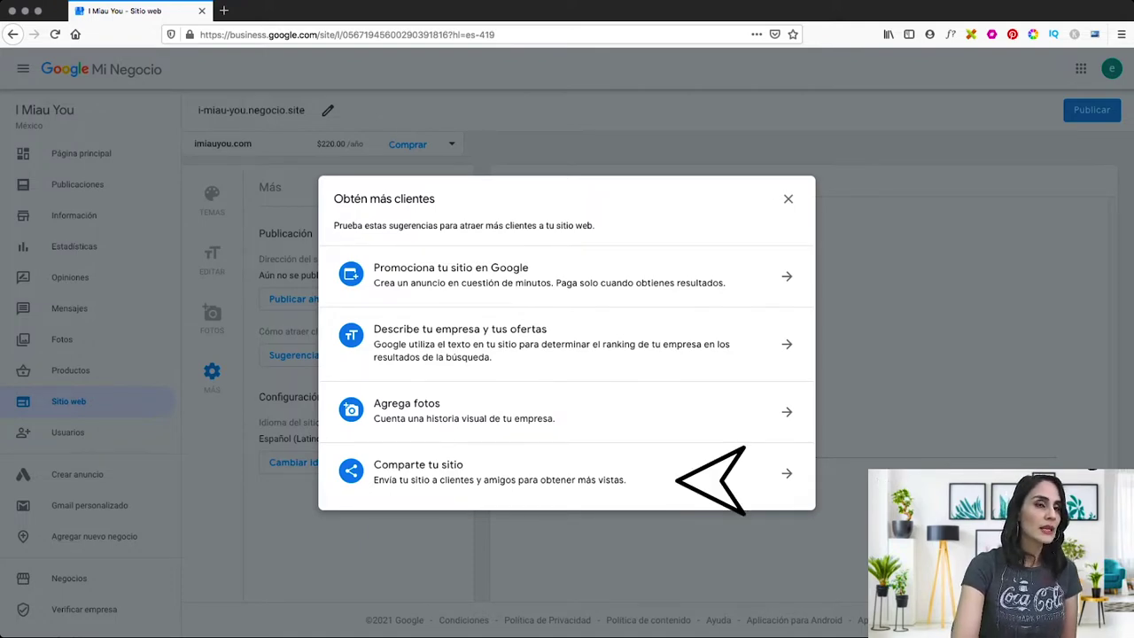
pyautogui.press('Escape')
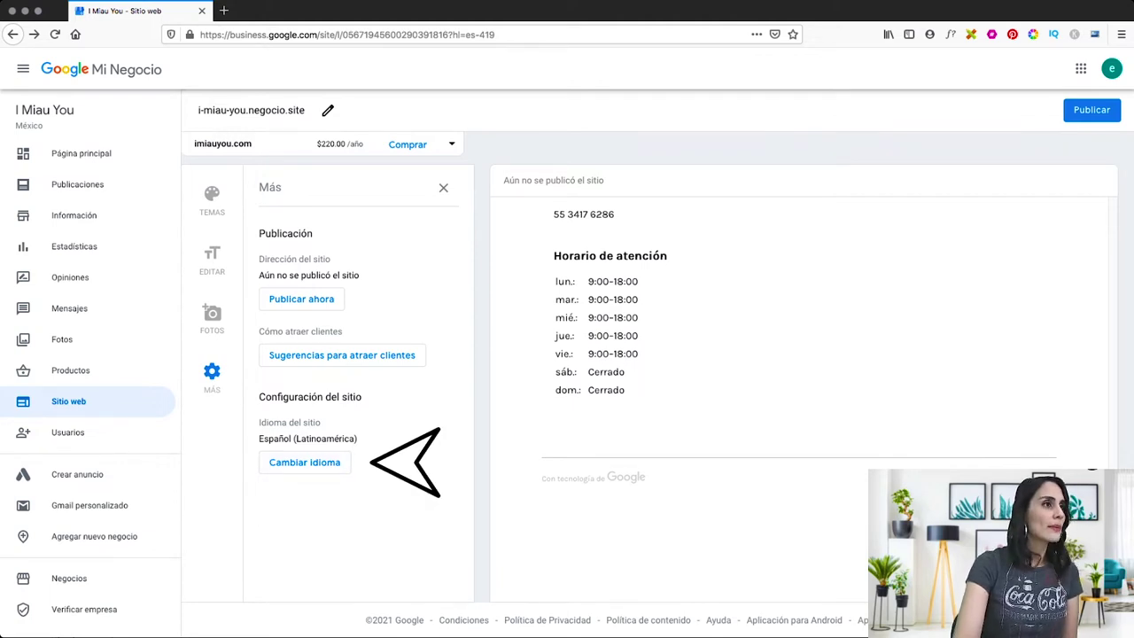
pyautogui.press('Escape')
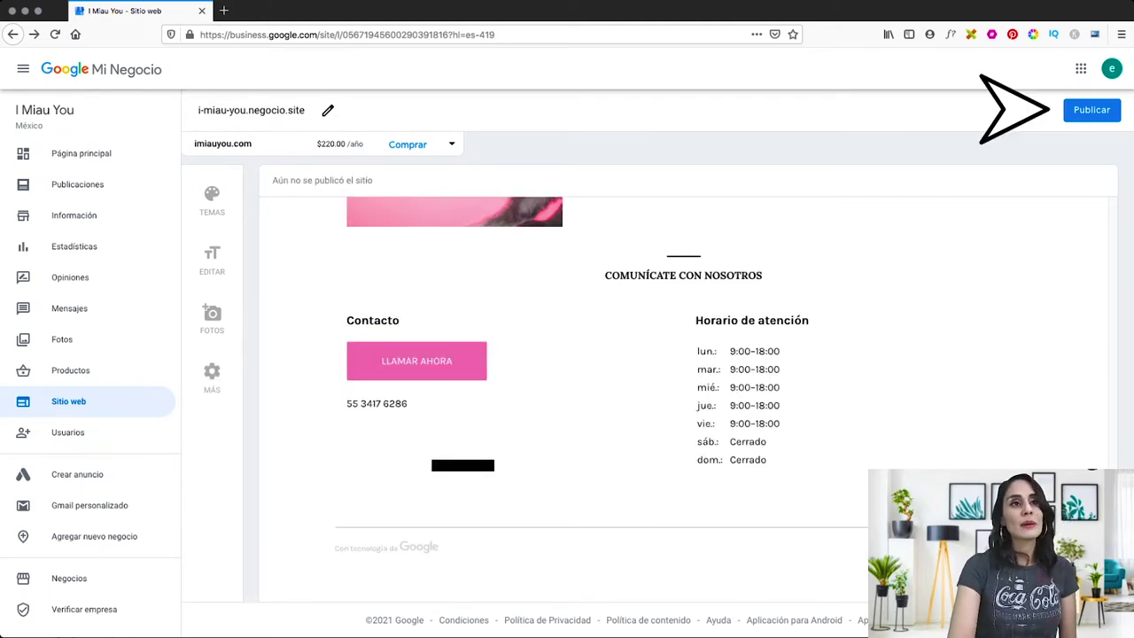
# Publish the I Miau You website, dismiss the congratulations dialog and open the live site.
pyautogui.click(1091, 110)
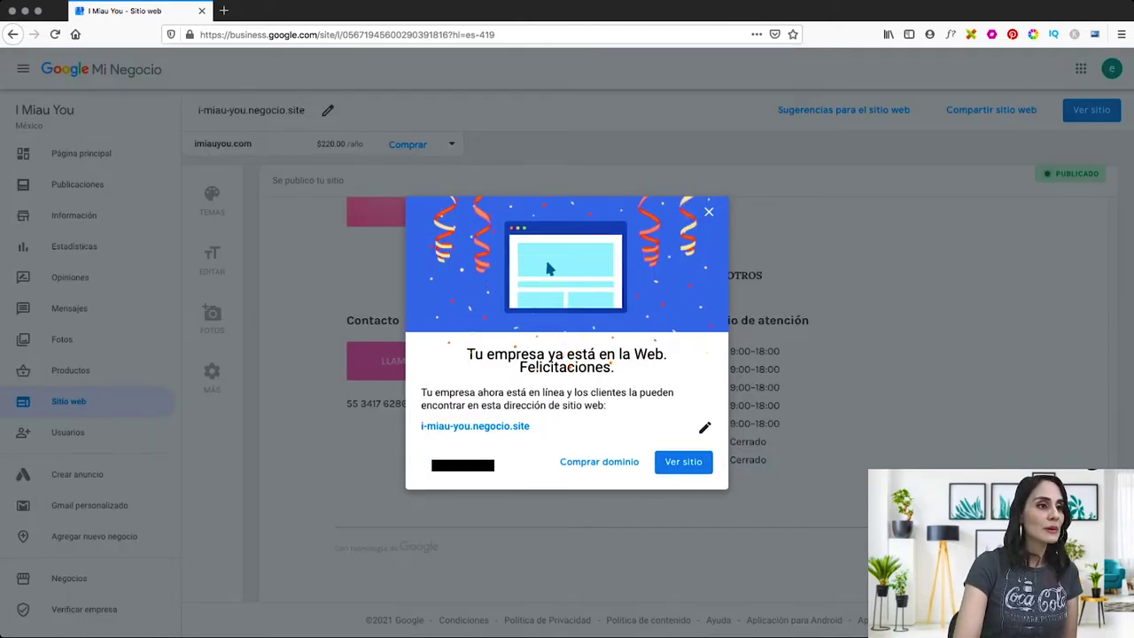
pyautogui.press('super+Left')
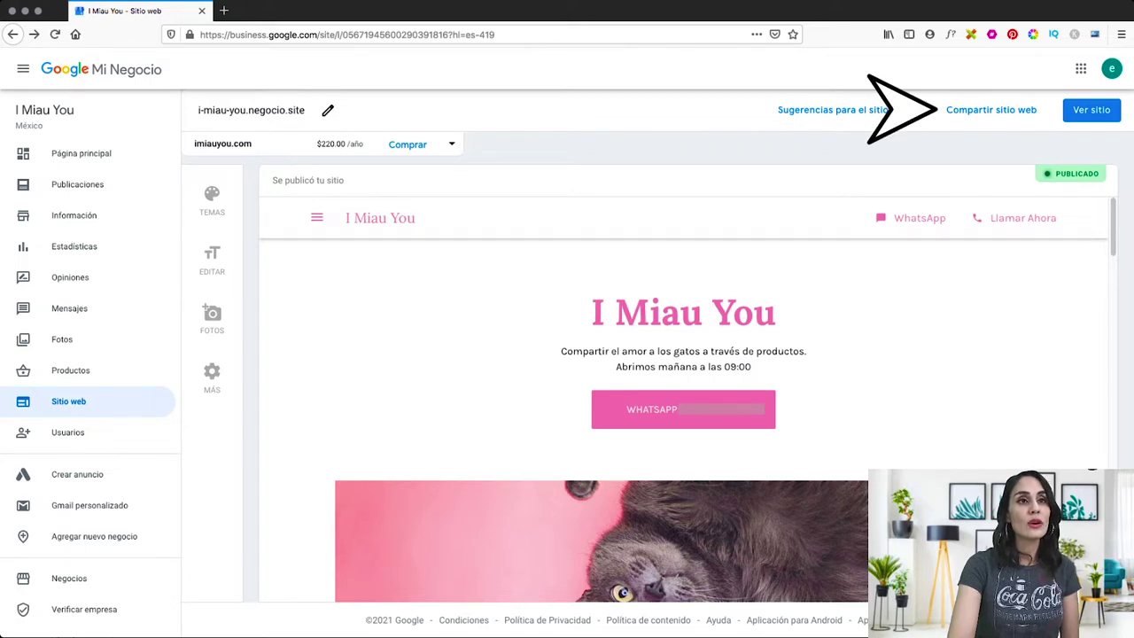
pyautogui.click(1092, 110)
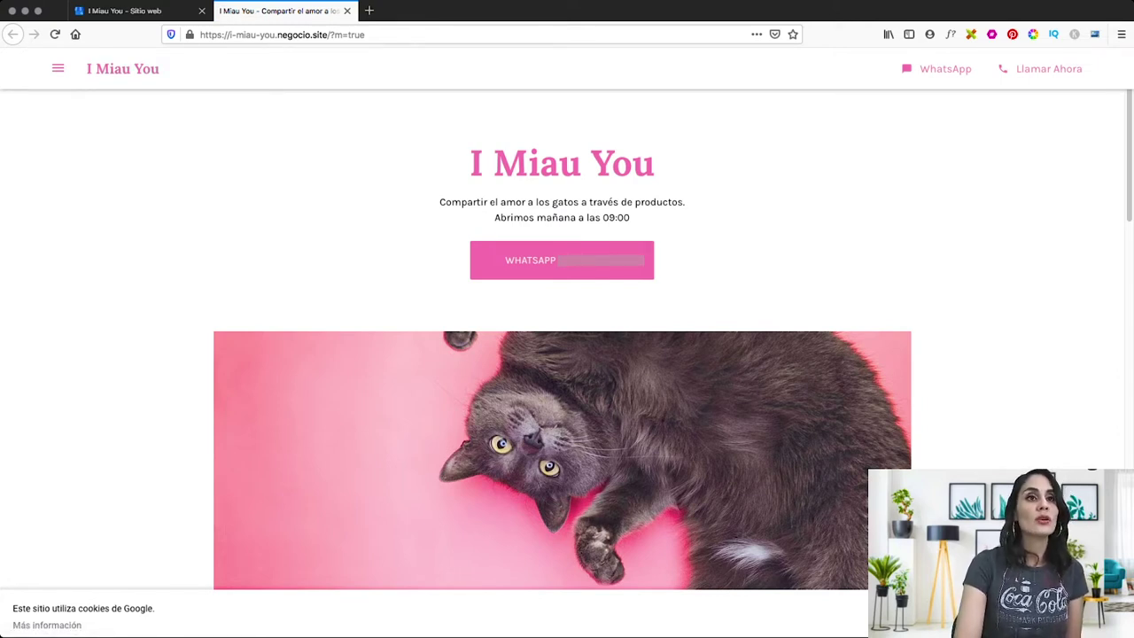
# Look through the published site from the header photo to the gallery, contact details and opening hours, and return to its beginning.
pyautogui.scroll(-5, 563, 337)
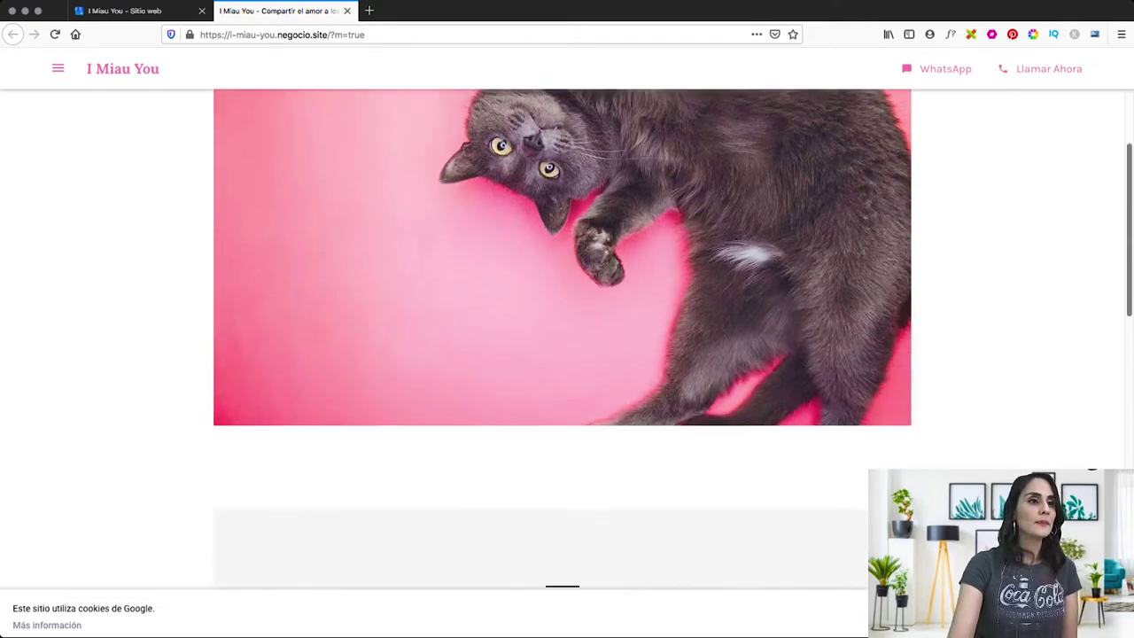
pyautogui.scroll(-10, 567, 337)
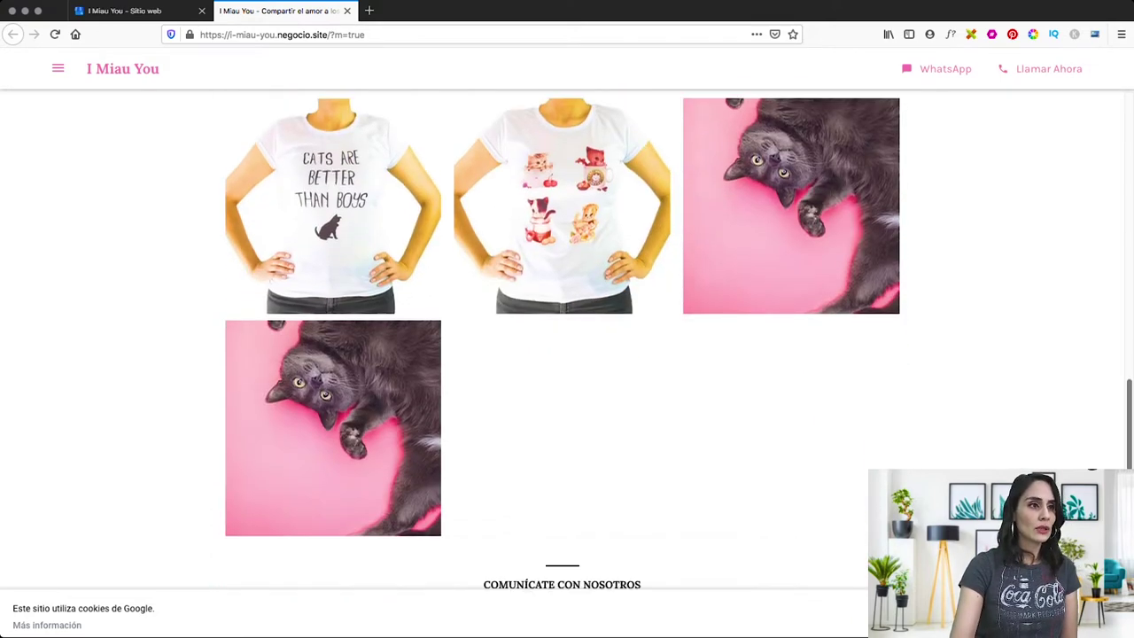
pyautogui.scroll(-4, 567, 337)
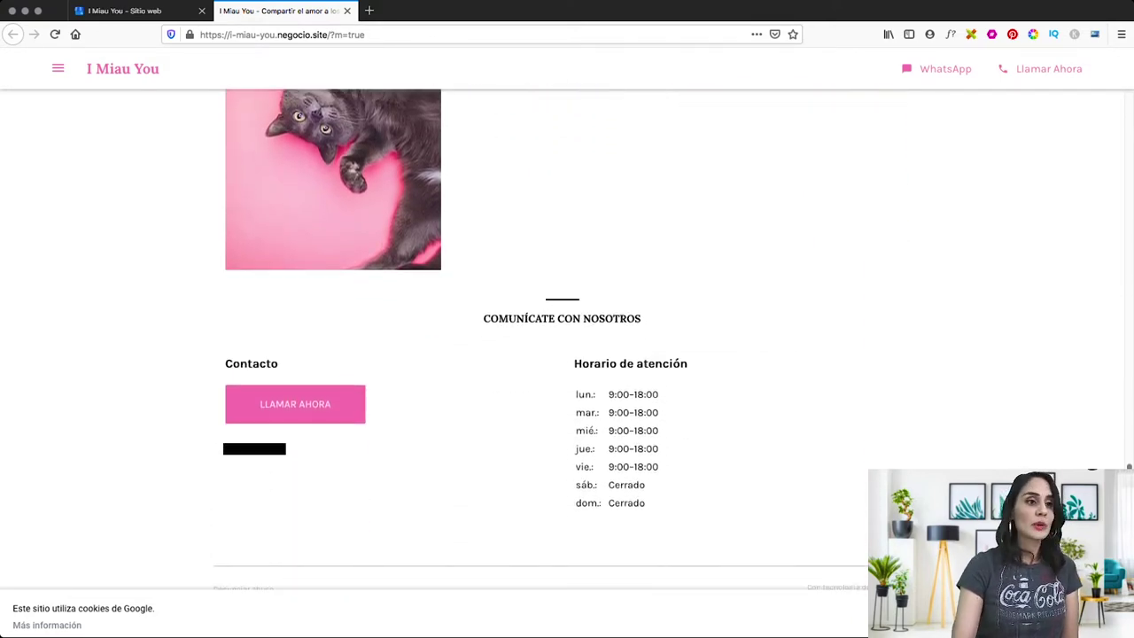
pyautogui.scroll(18, 567, 337)
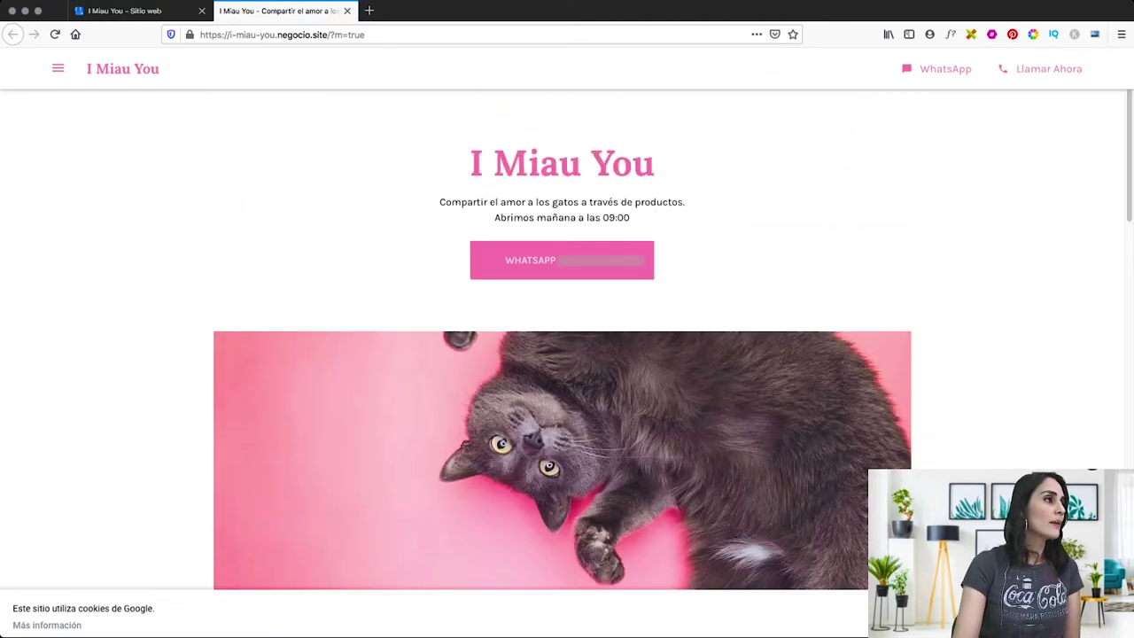
# Search Google for GOOGLE MERCHANT CENTER from the site editor's tab and open the Merchant Center - Google for Retail result.
pyautogui.click(124, 10)
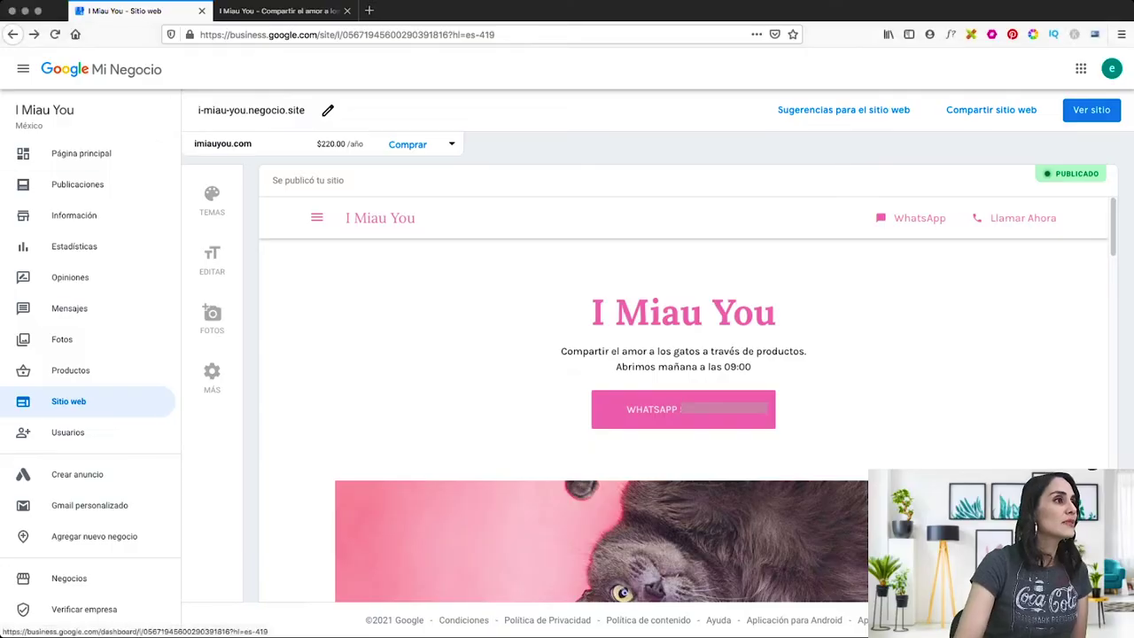
pyautogui.click(479, 35)
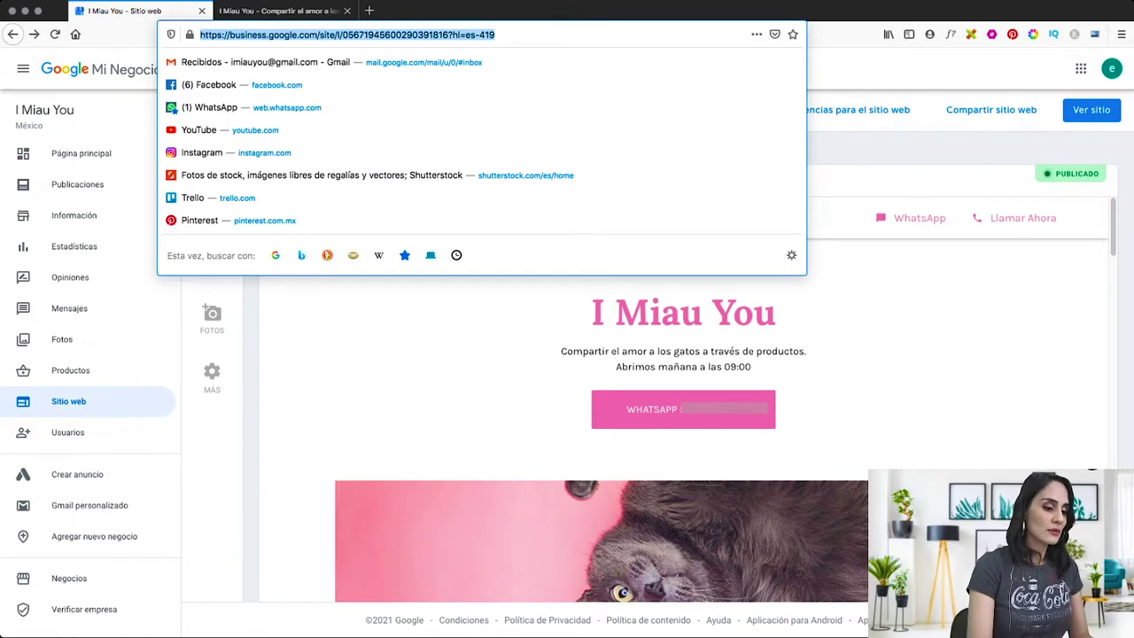
pyautogui.write('GOOGLE ,')
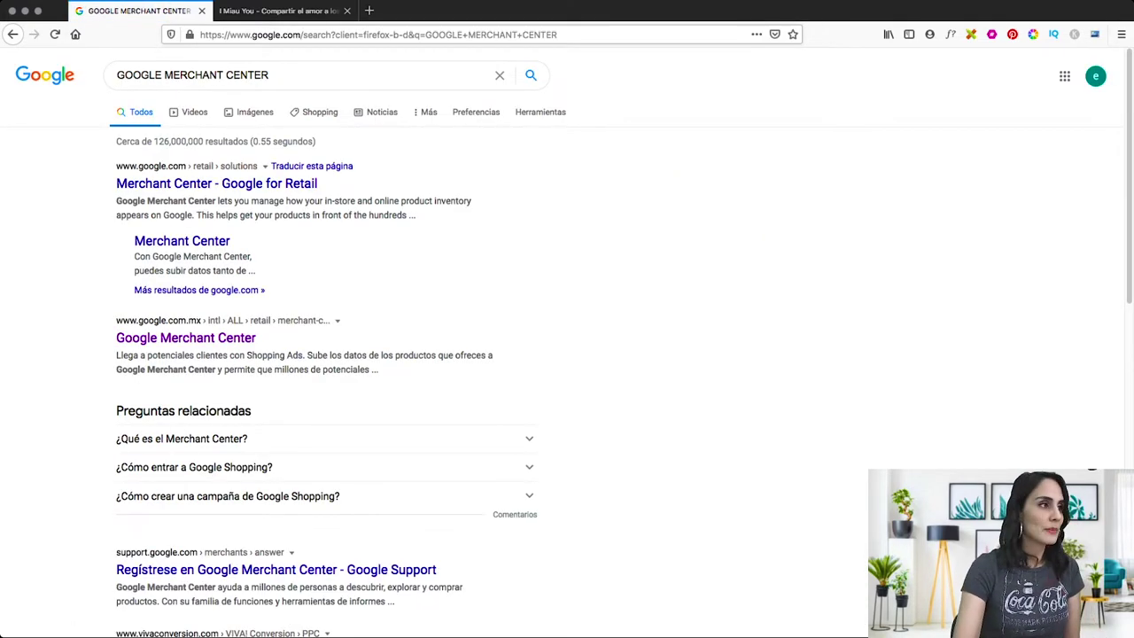
pyautogui.click(217, 183)
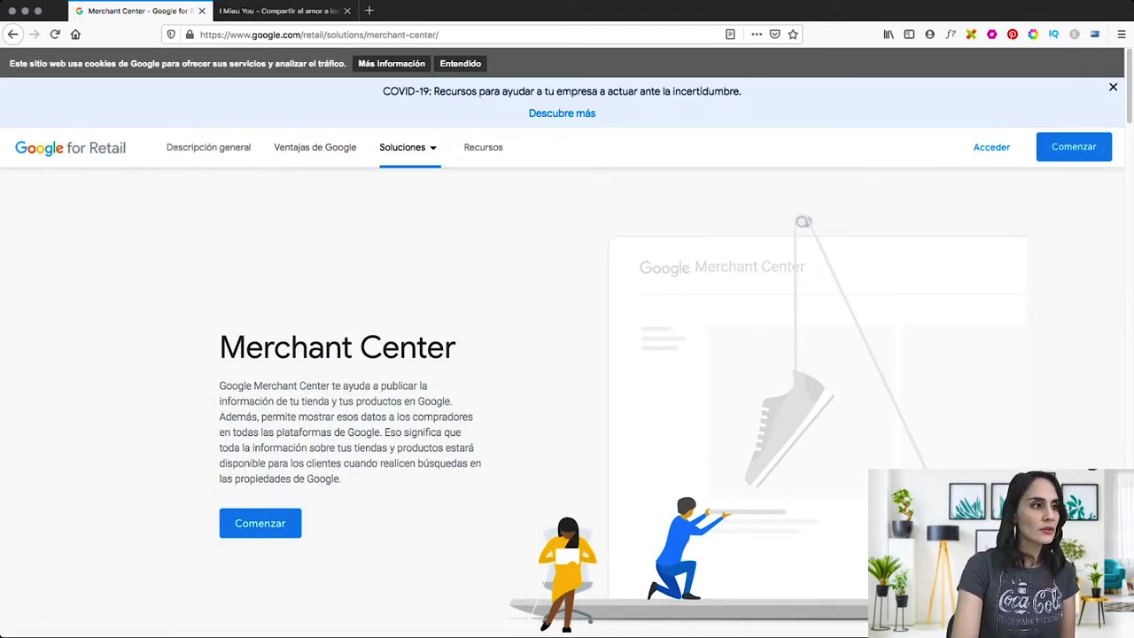
# Look over the Merchant Center overview page and access Merchant Center to reach its account sign-up page.
pyautogui.scroll(-10, 567, 355)
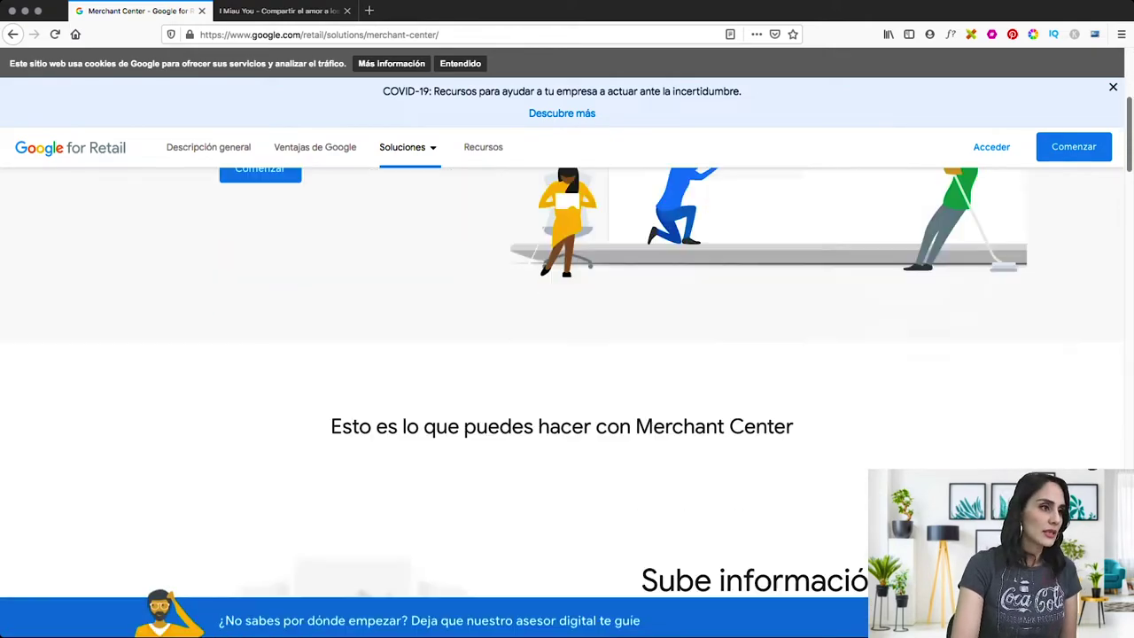
pyautogui.scroll(-10, 567, 355)
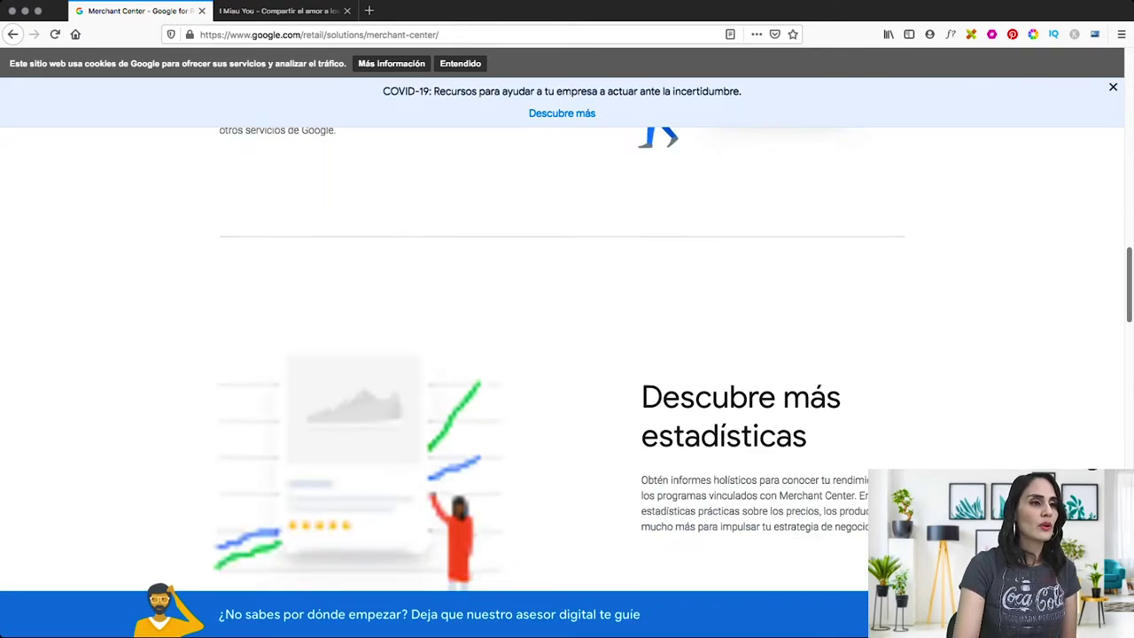
pyautogui.scroll(3, 567, 355)
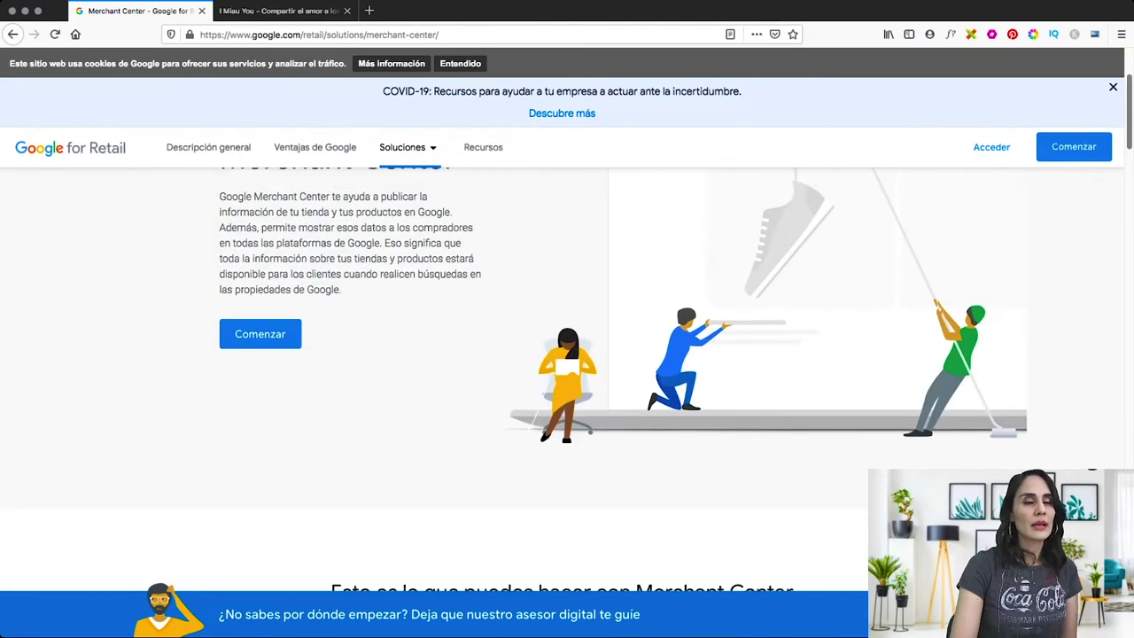
pyautogui.click(992, 146)
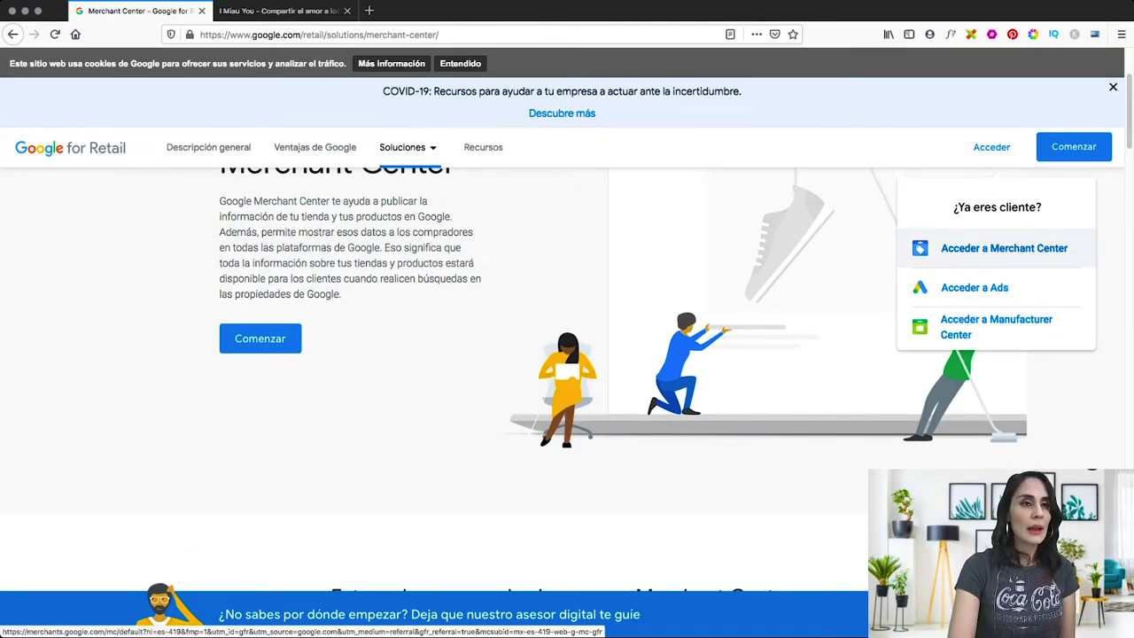
pyautogui.click(1004, 248)
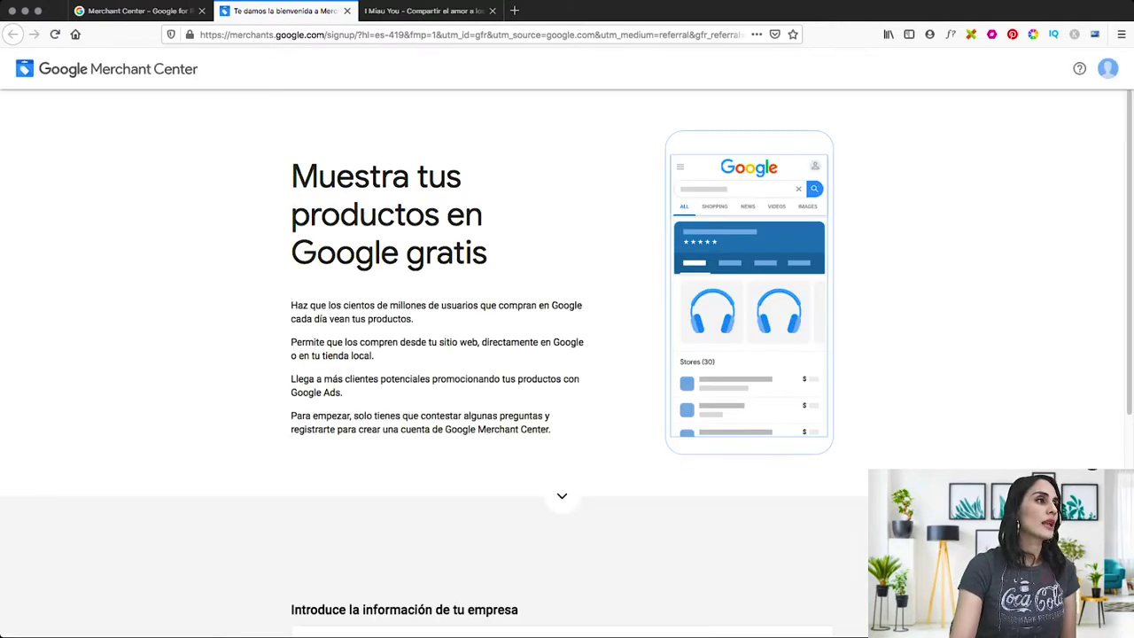
# Fill in the Merchant Center company information with the name I MIAU You and México as the company's country.
pyautogui.scroll(-4, 567, 354)
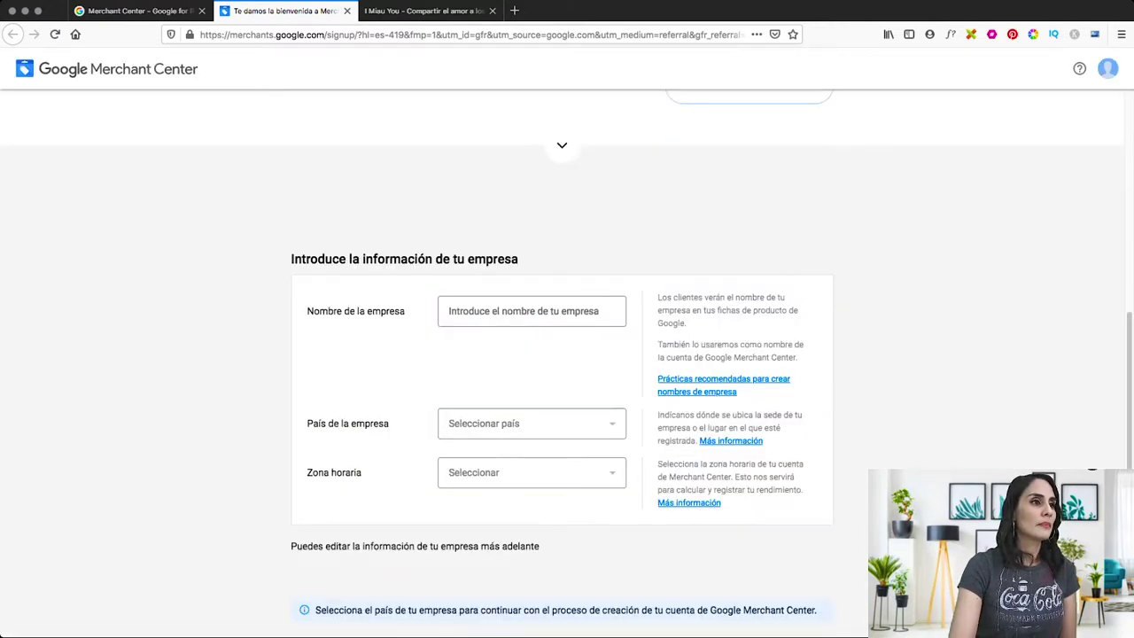
pyautogui.click(532, 311)
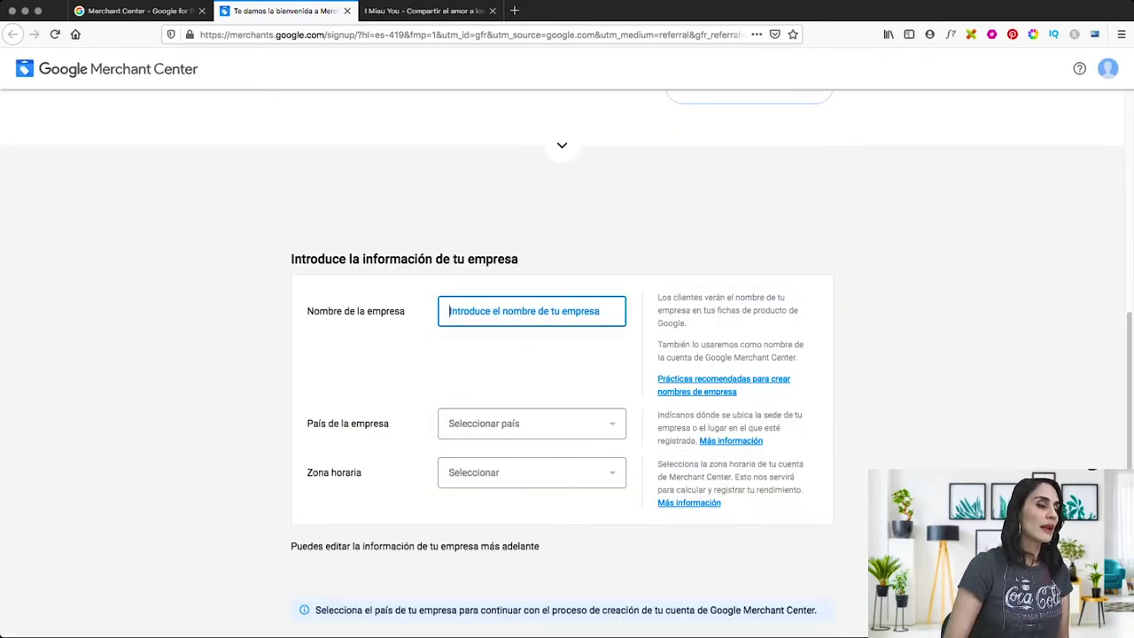
pyautogui.write('I MIAU You')
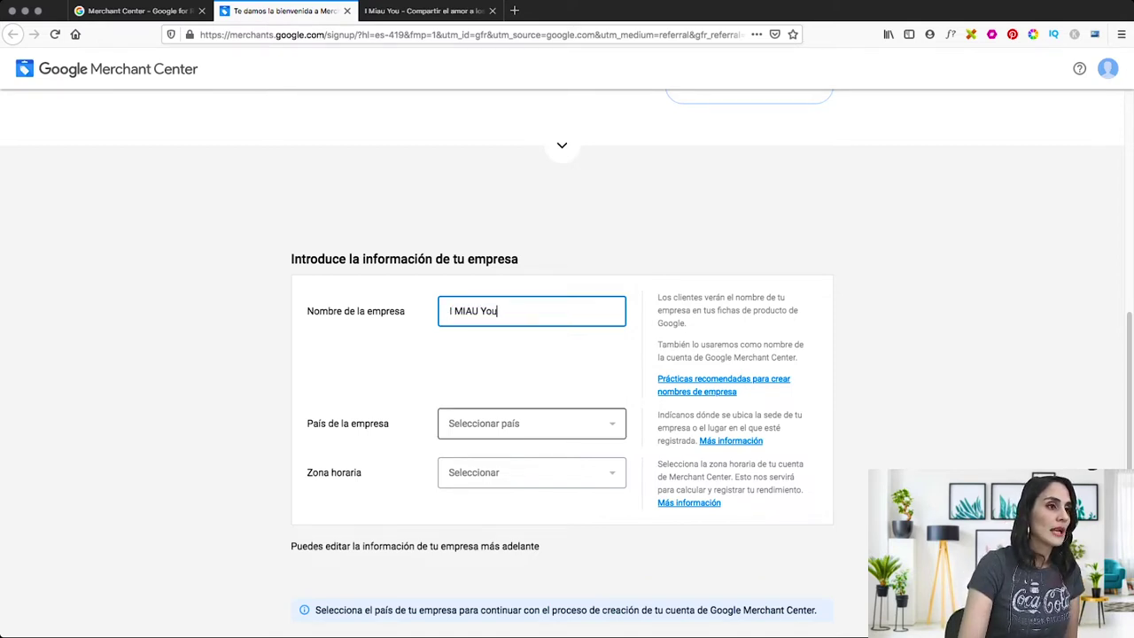
pyautogui.click(532, 424)
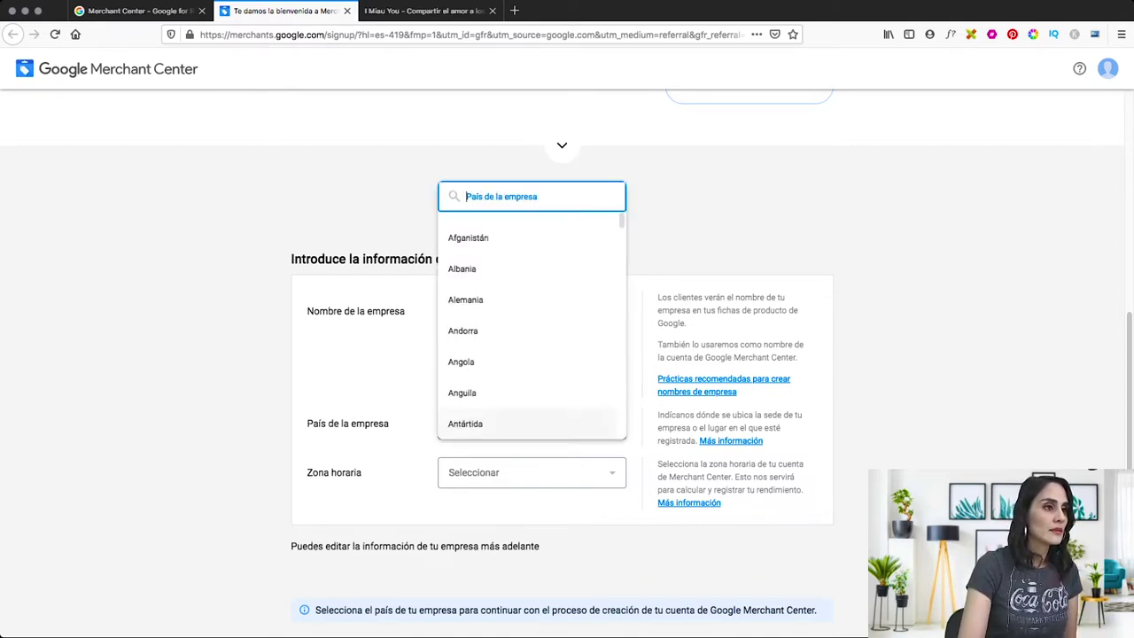
pyautogui.write('mex')
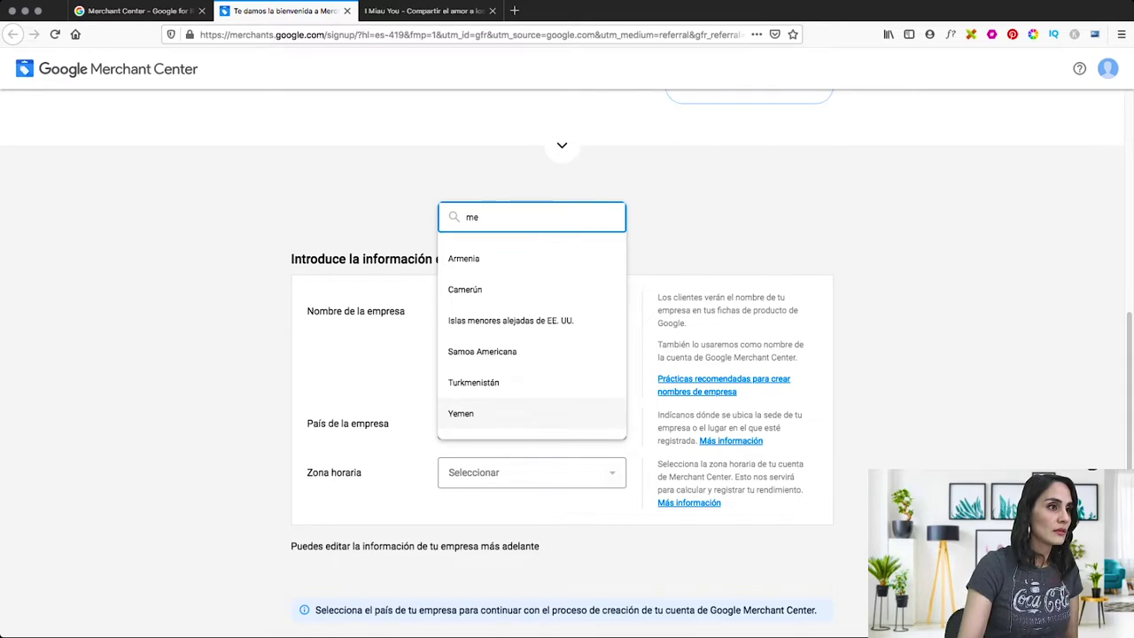
pyautogui.press('Return')
pyautogui.press('Tab')
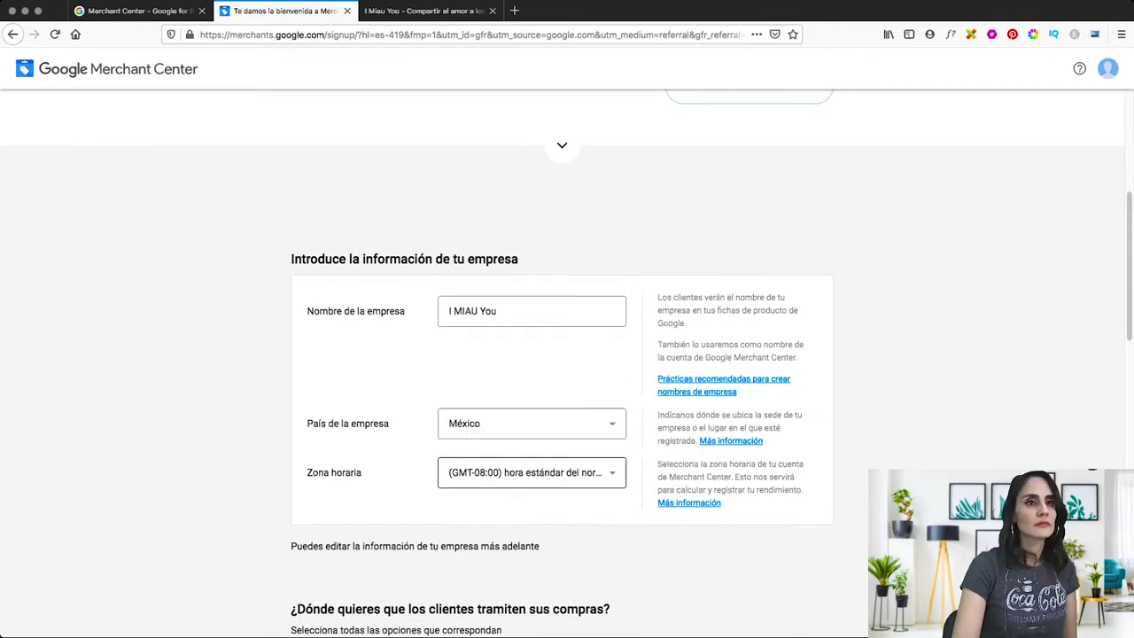
# Choose En mi sitio web as the place where customers complete their purchases.
pyautogui.scroll(-8, 567, 355)
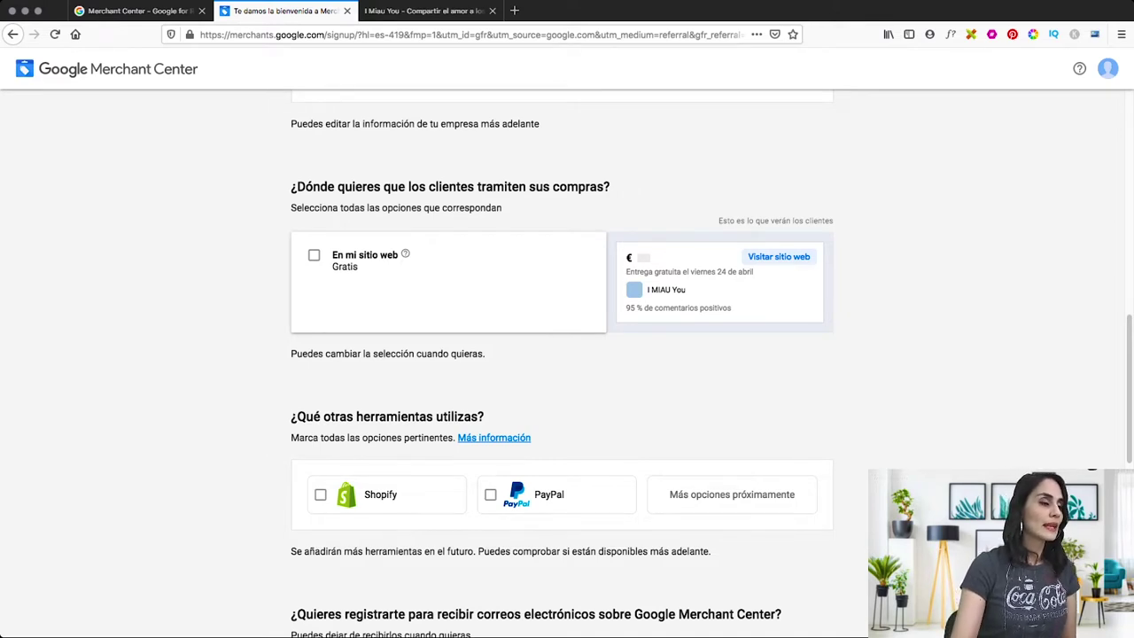
pyautogui.click(313, 255)
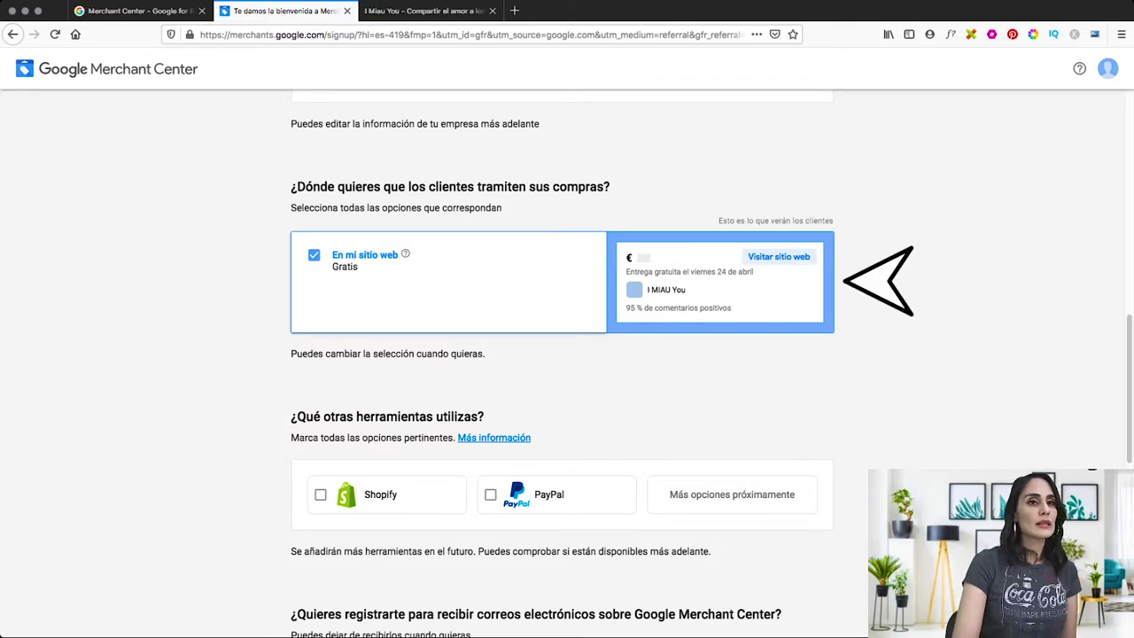
# Subscribe to the e-mails with Novedades con consejos y prácticas recomendadas and accept the Google Merchant Center terms of service.
pyautogui.scroll(-5, 562, 364)
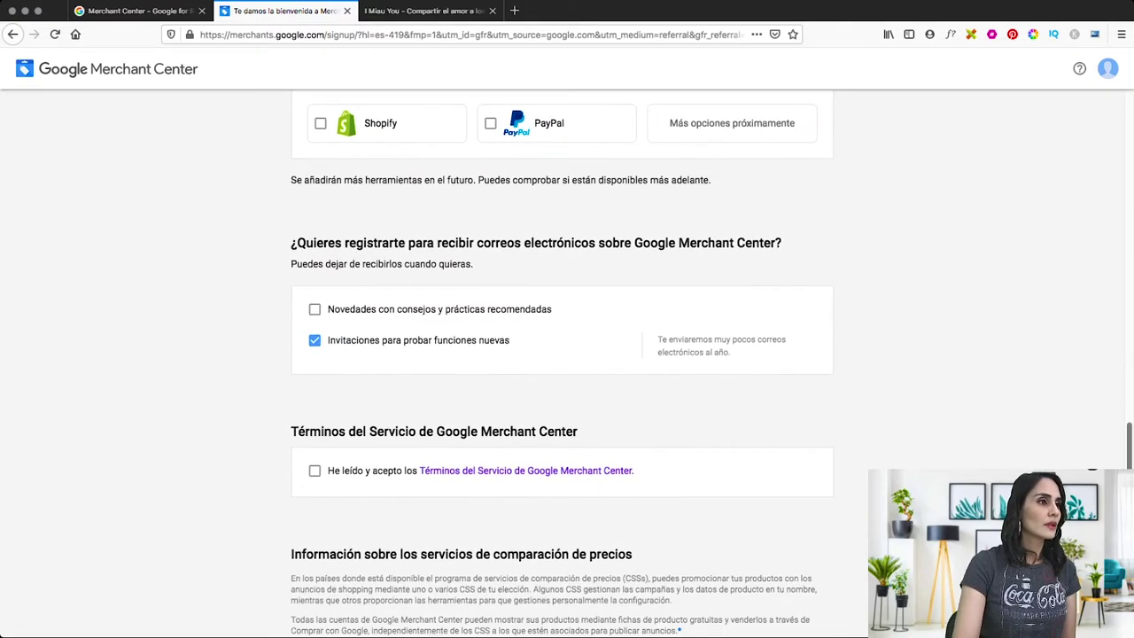
pyautogui.click(315, 309)
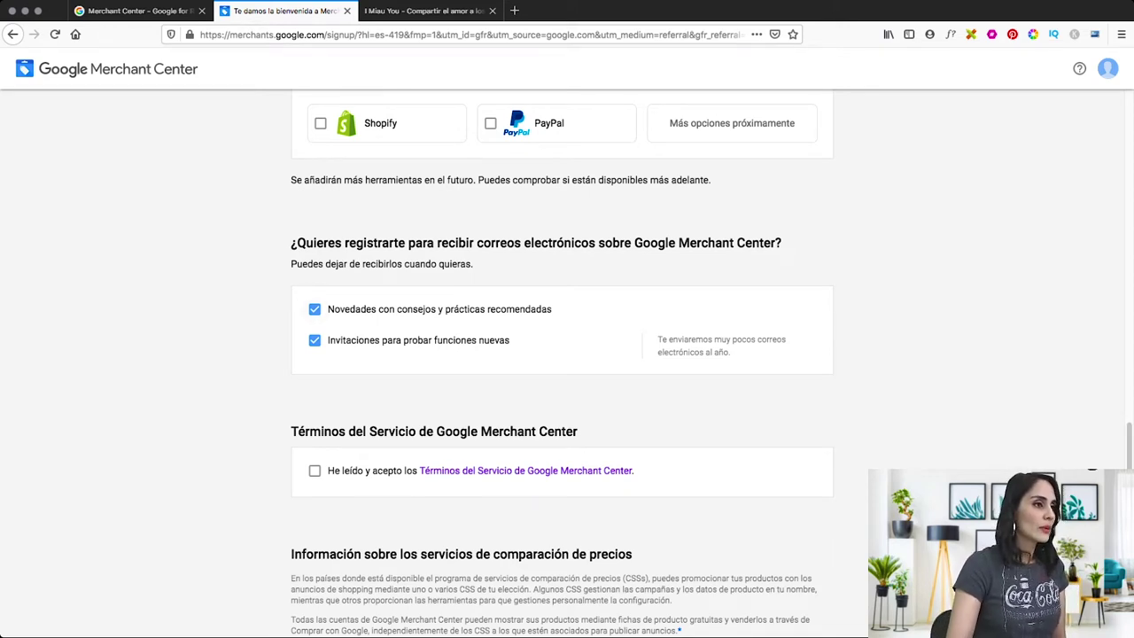
pyautogui.click(315, 471)
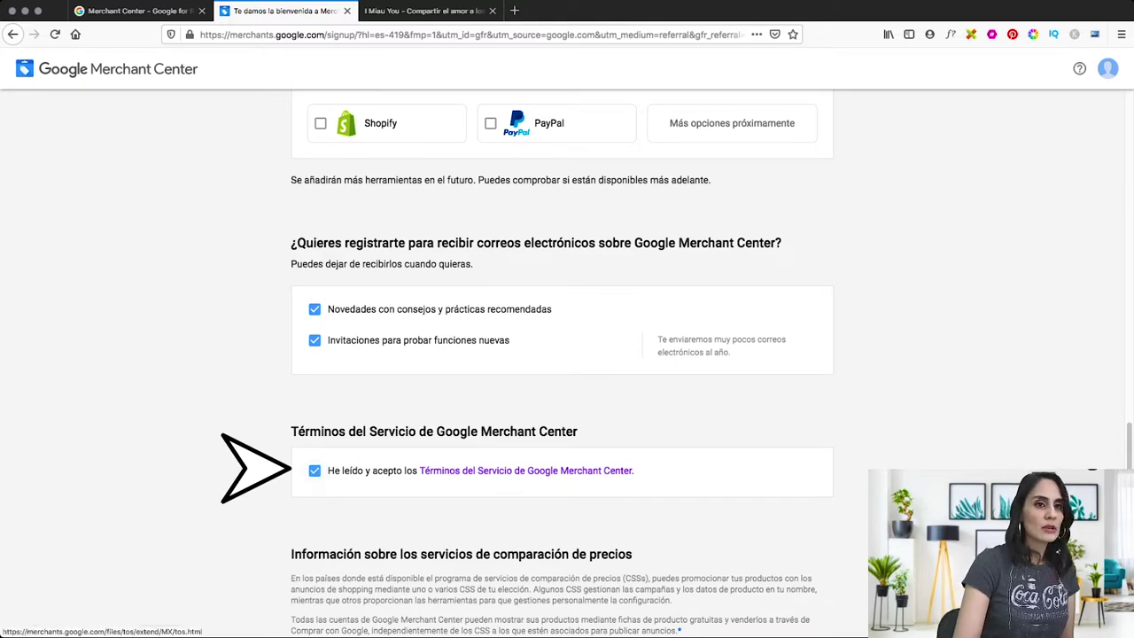
pyautogui.scroll(-3, 562, 355)
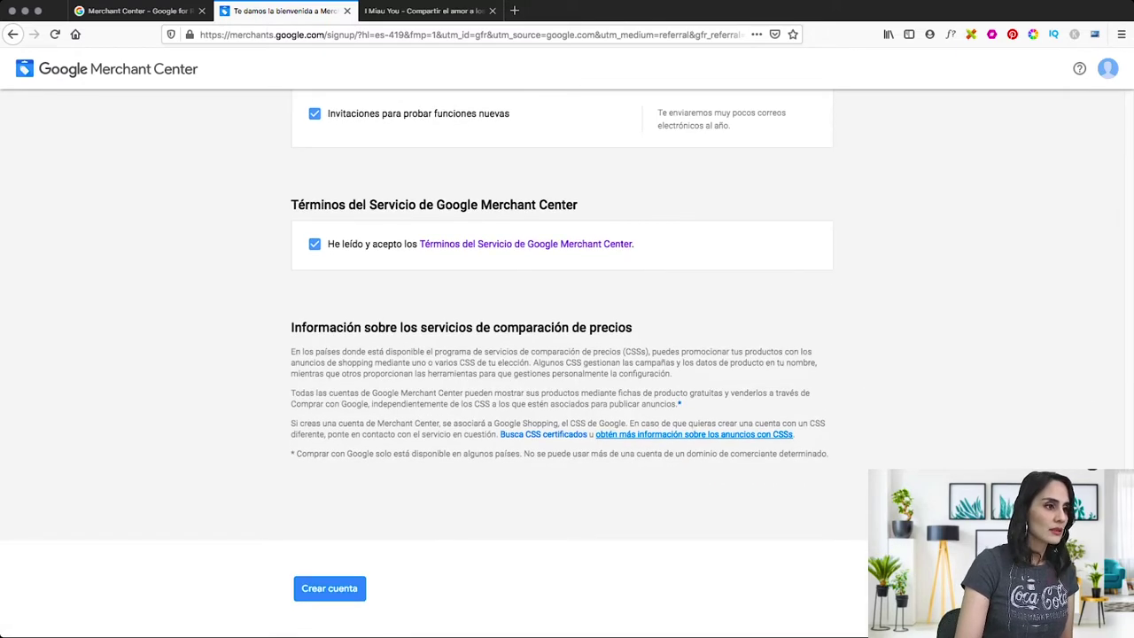
# Create the Merchant Center account and continue through the free listings setup to the shipping method configuration.
pyautogui.click(330, 588)
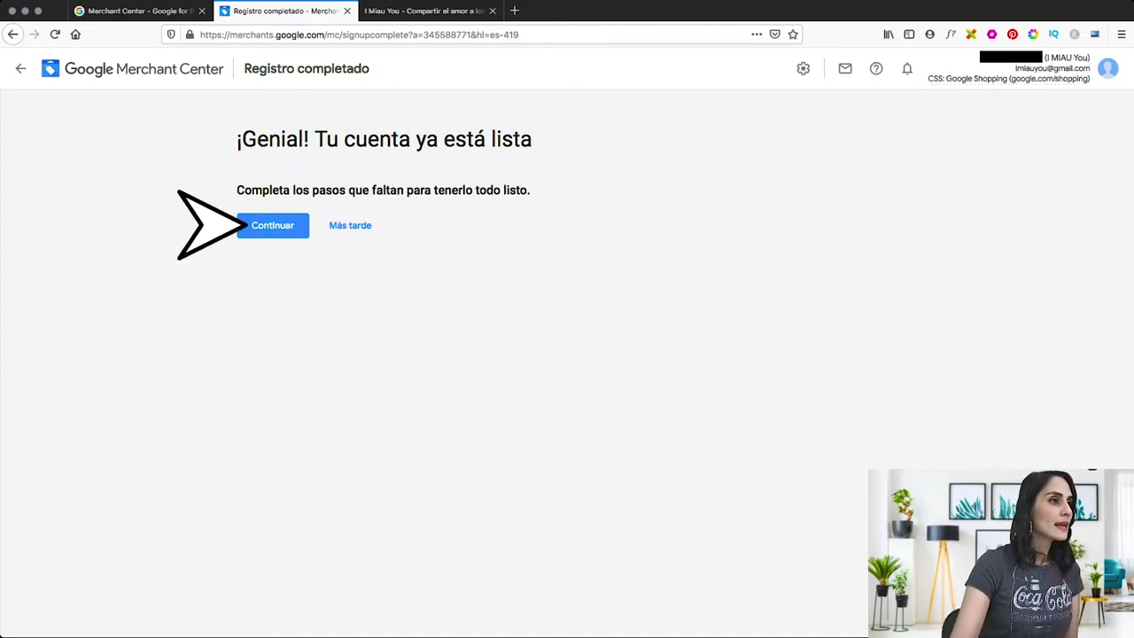
pyautogui.click(272, 225)
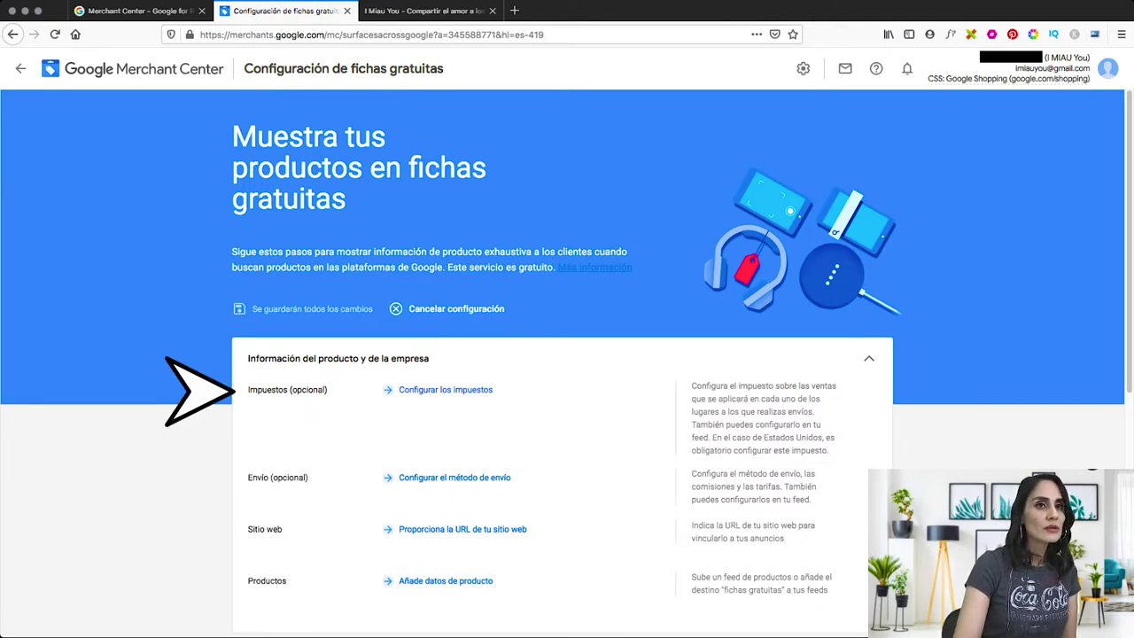
pyautogui.scroll(-5, 567, 365)
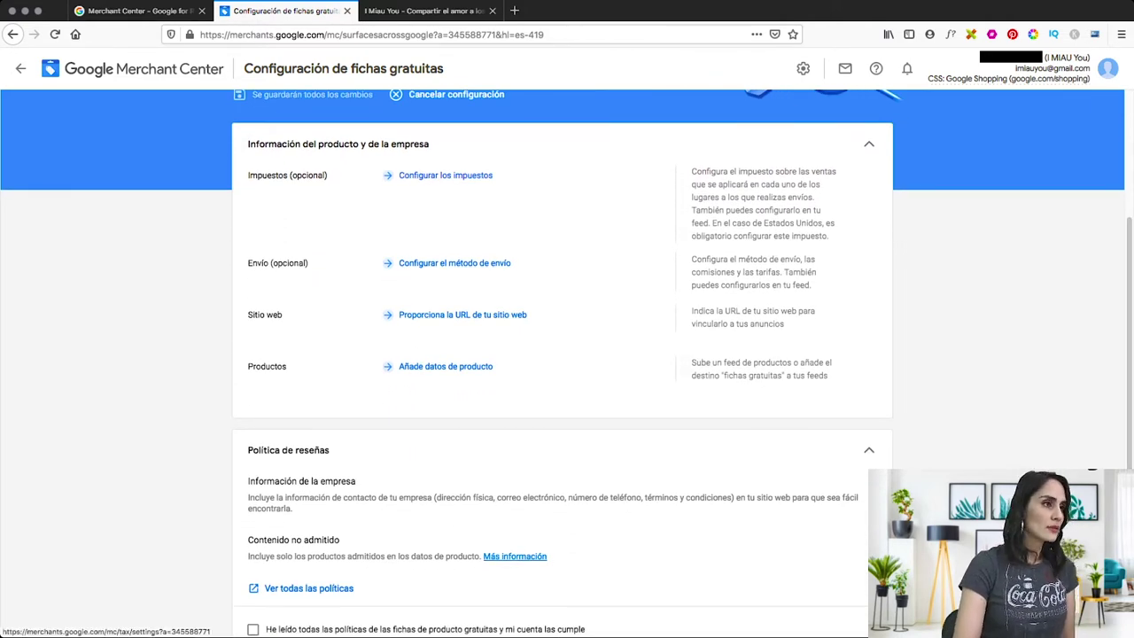
pyautogui.click(454, 263)
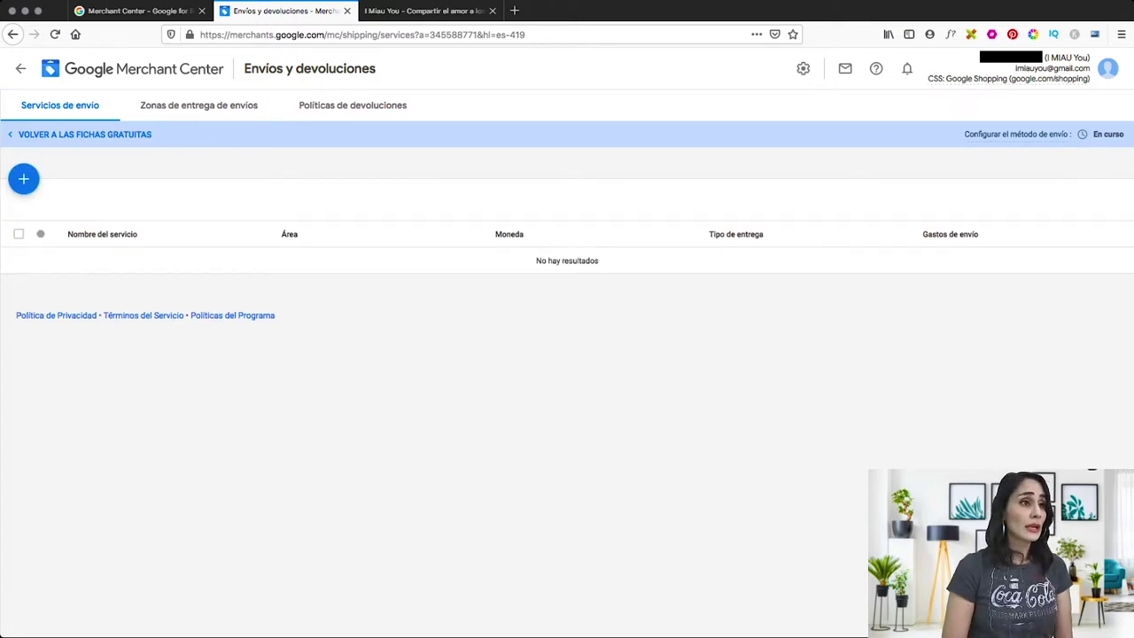
# Add a new shipping service named FEDEX with México as its country and proceed to the delivery times.
pyautogui.click(24, 179)
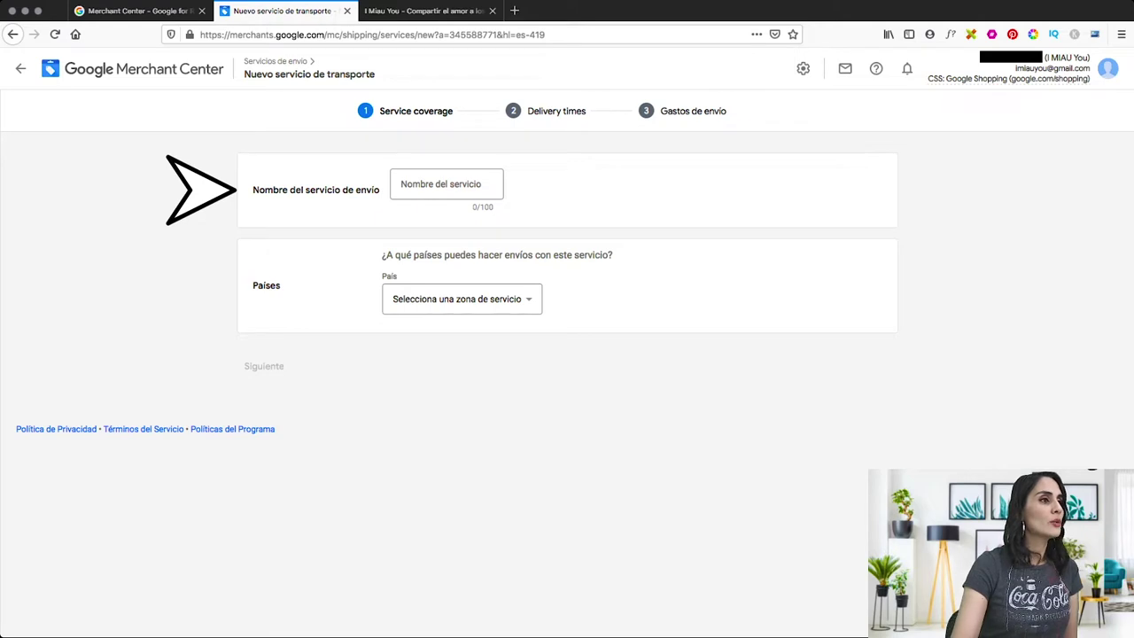
pyautogui.click(447, 184)
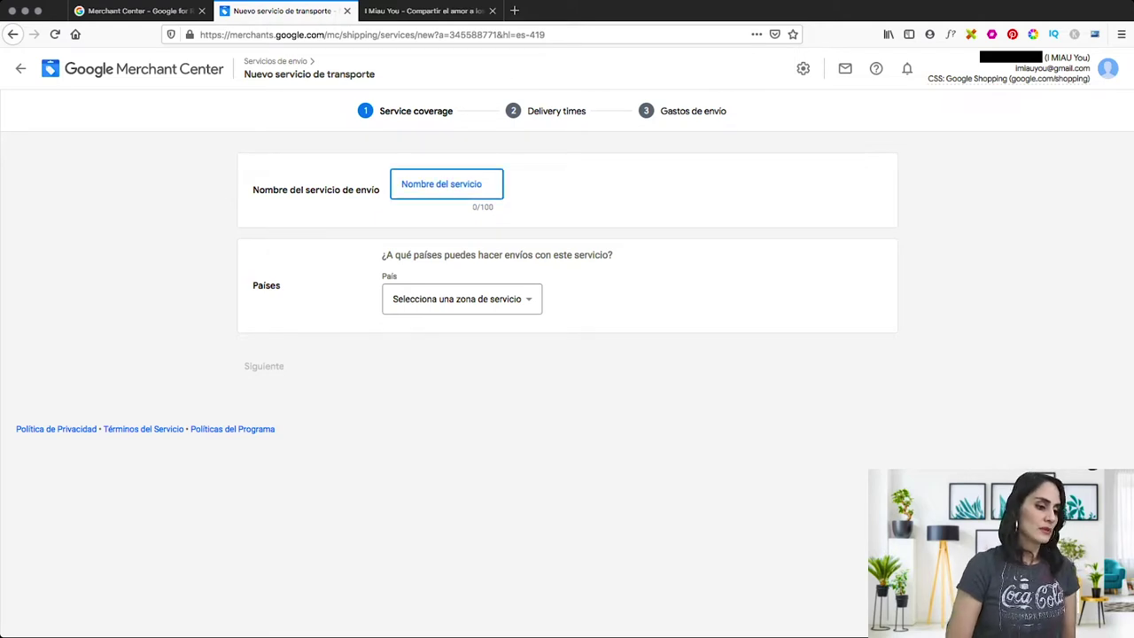
pyautogui.write('FEDEX')
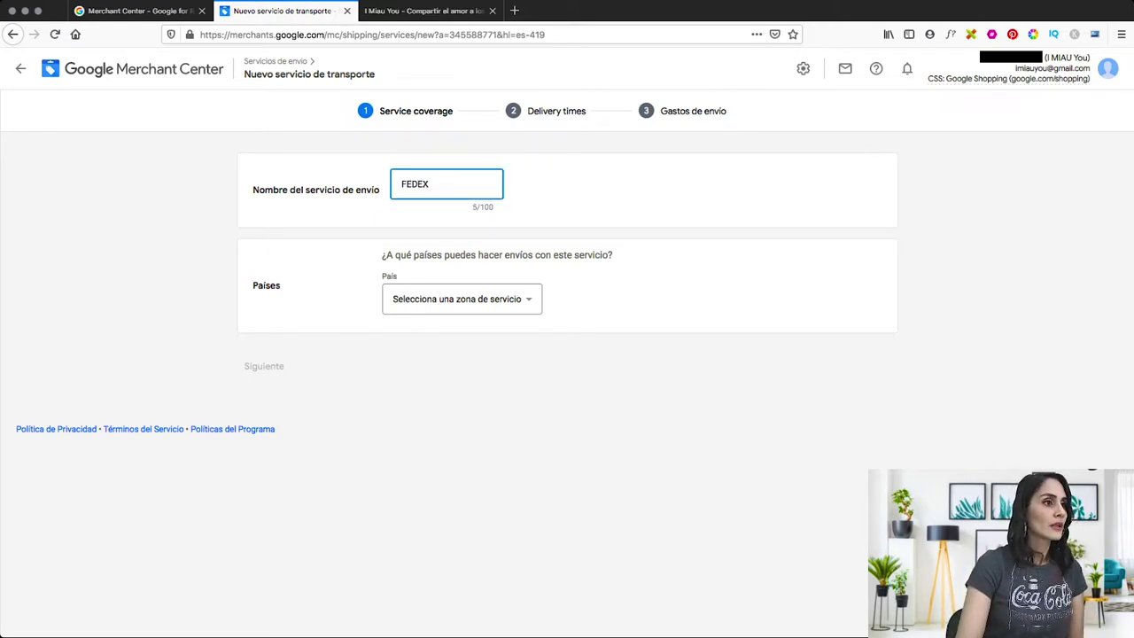
pyautogui.click(462, 299)
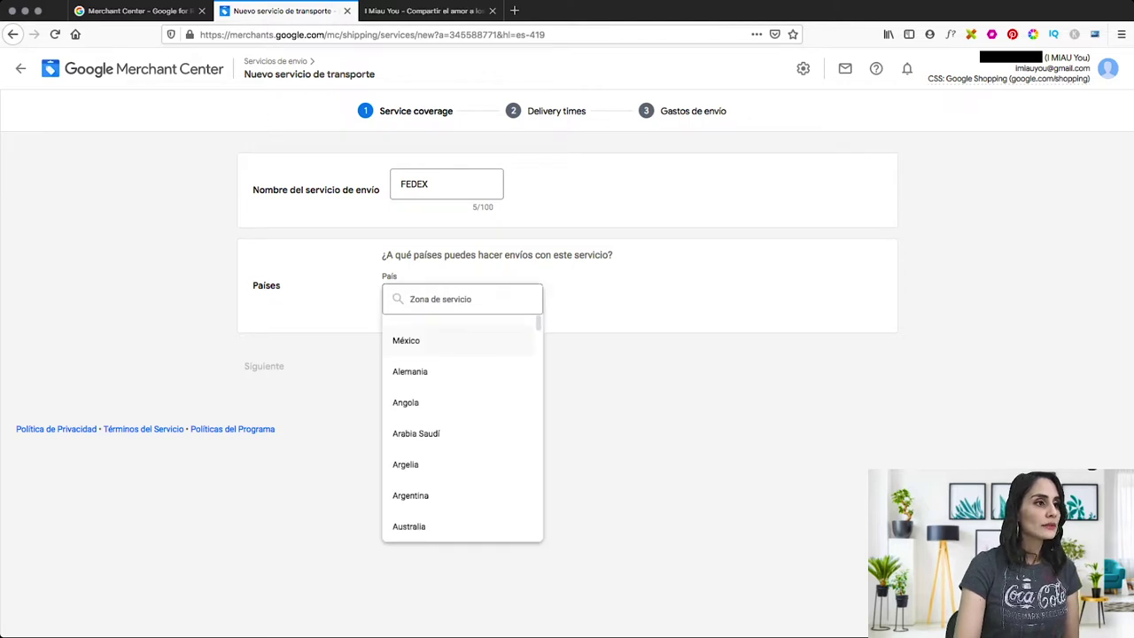
pyautogui.click(458, 340)
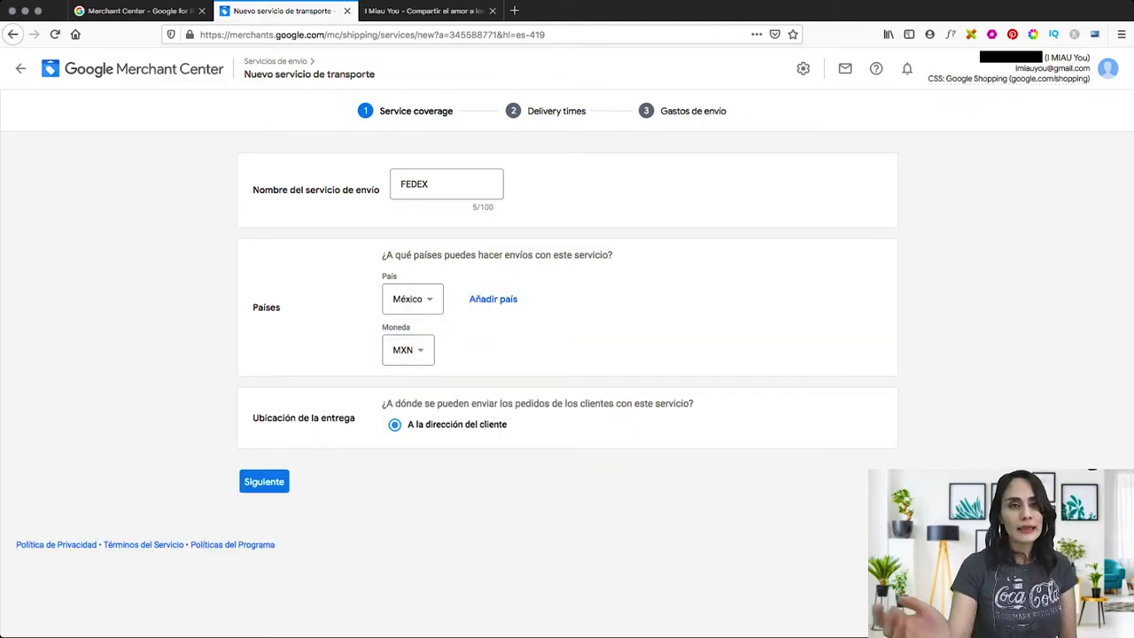
pyautogui.click(265, 481)
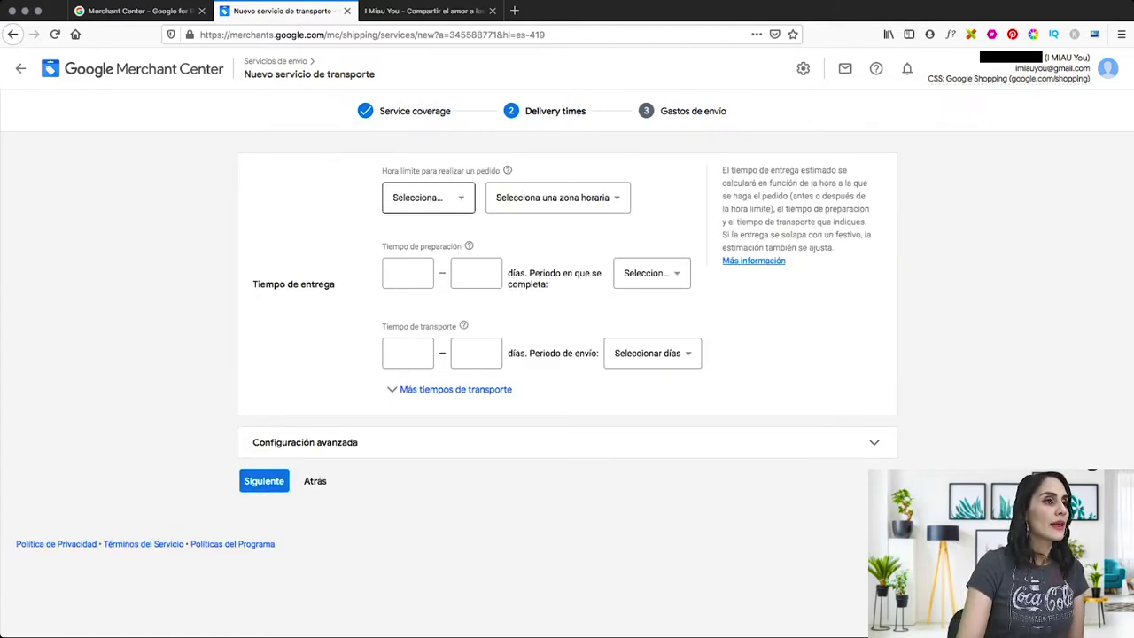
# Set the order cutoff time to 17:00 in the (GMT-12:00) GMT-12:00 time zone.
pyautogui.click(428, 197)
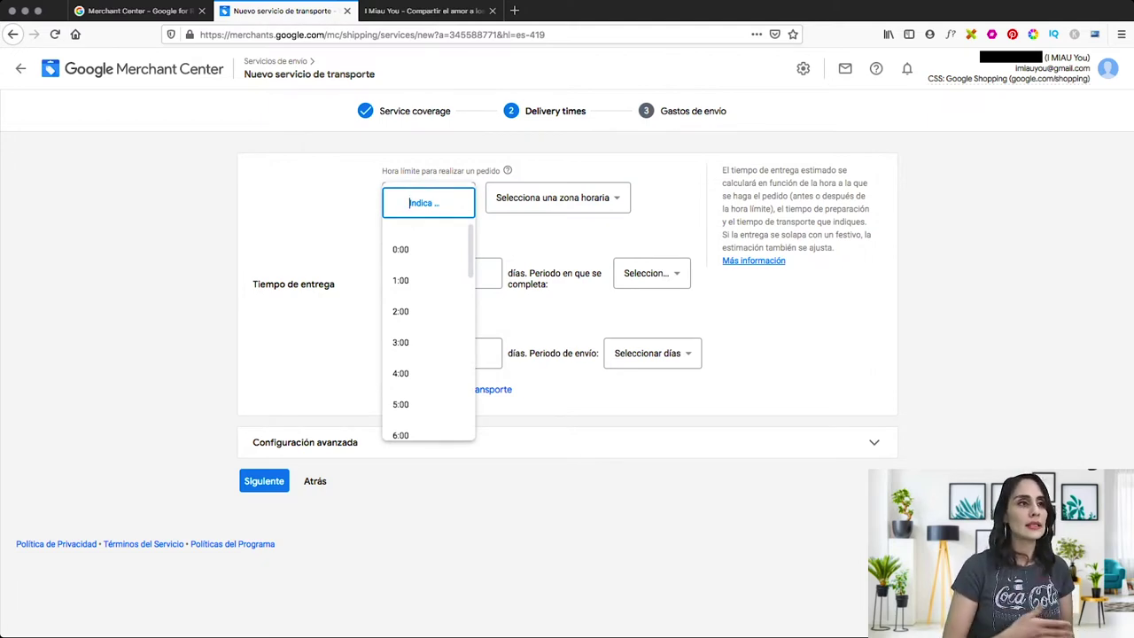
pyautogui.scroll(-10, 428, 332)
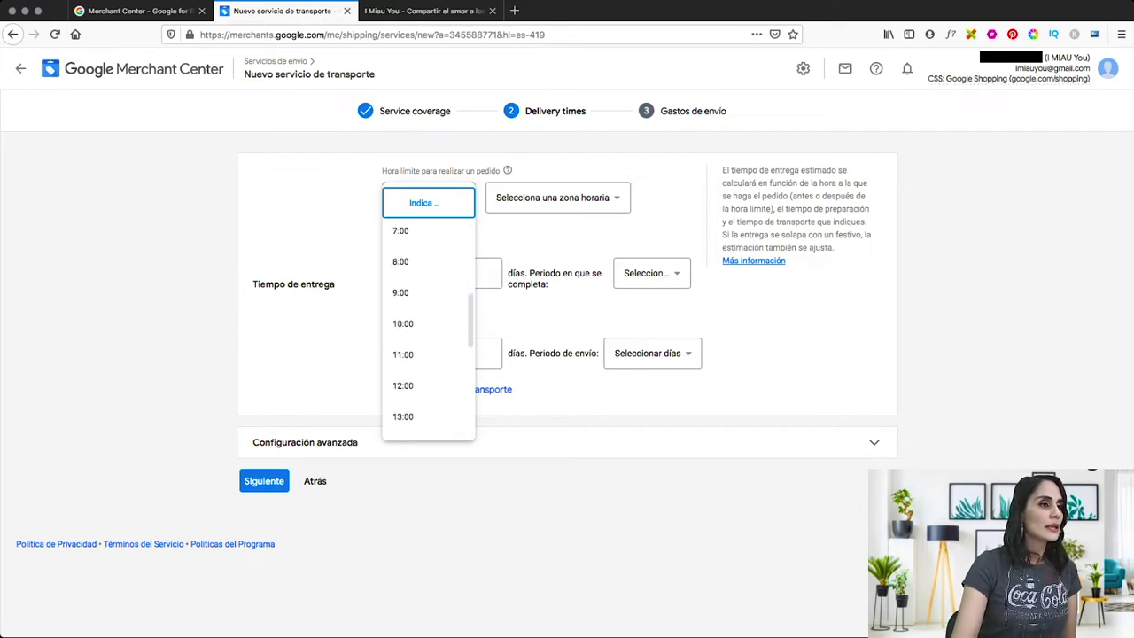
pyautogui.scroll(-3, 428, 333)
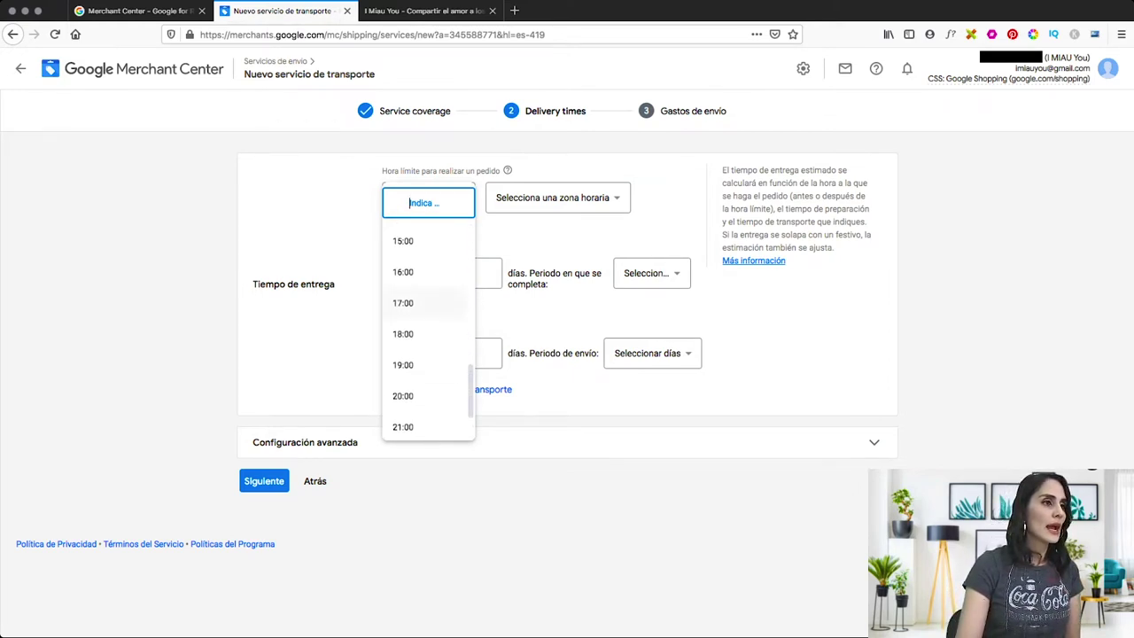
pyautogui.click(416, 309)
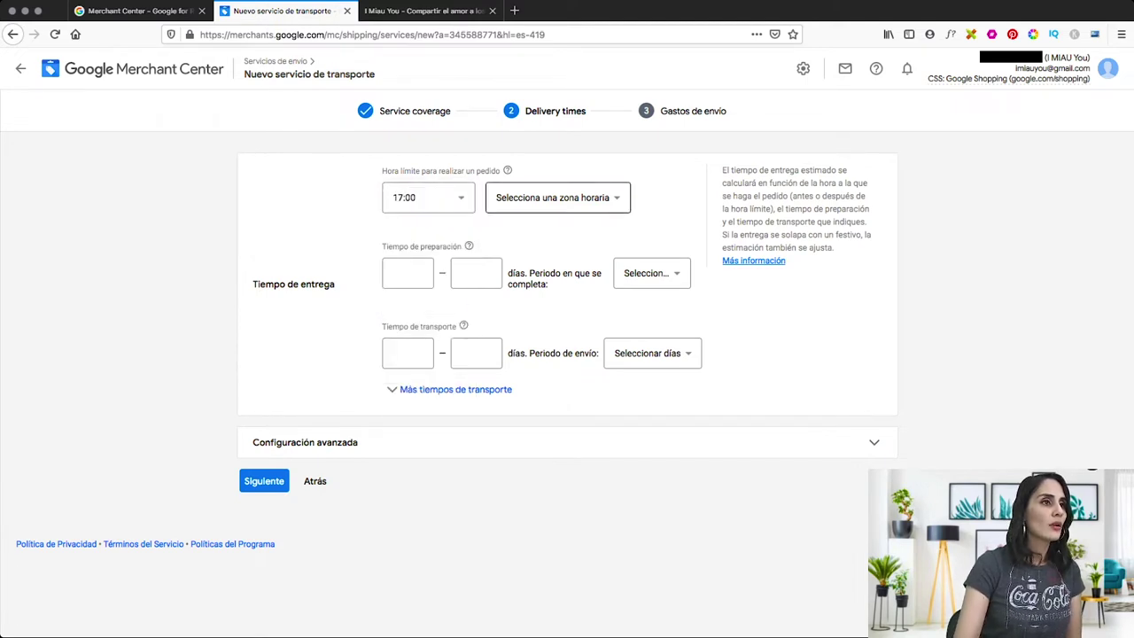
pyautogui.click(557, 198)
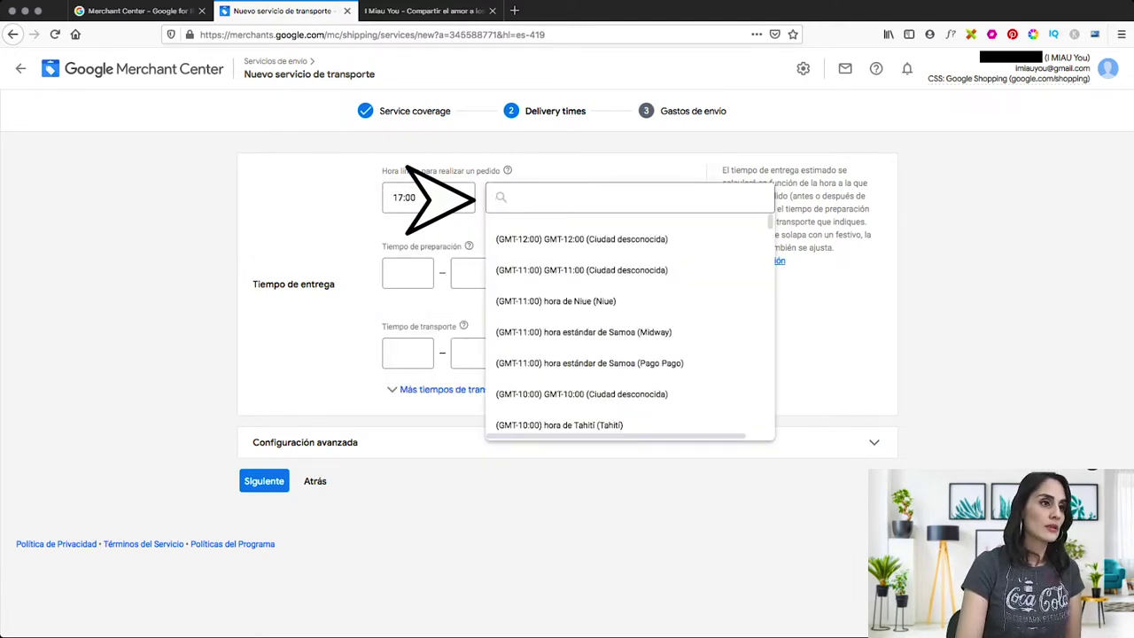
pyautogui.scroll(-3, 629, 328)
# Set the minimum preparation time to 1 day with Lun.-Dom. as the completion period.
pyautogui.click(407, 273)
pyautogui.click(408, 273)
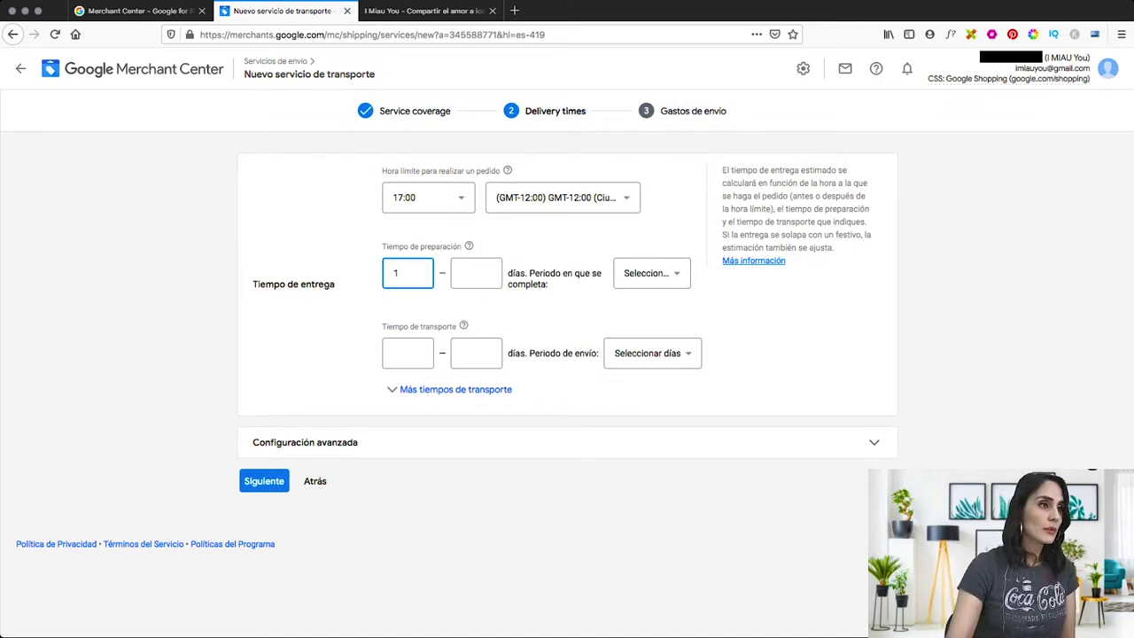
pyautogui.write('1')
pyautogui.press('Tab')
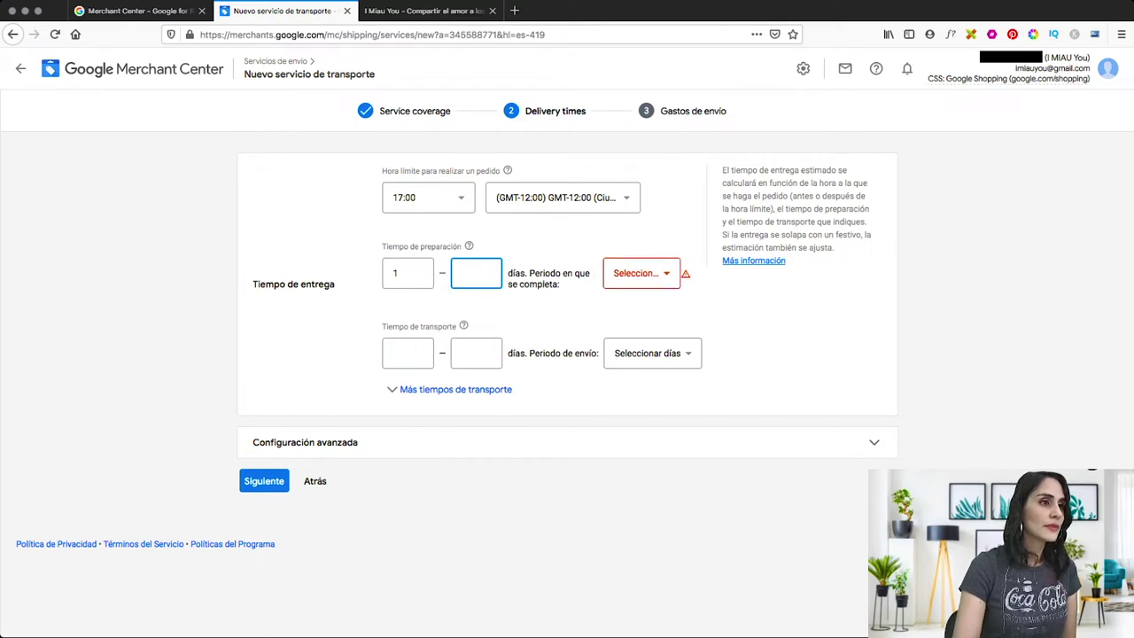
pyautogui.click(642, 273)
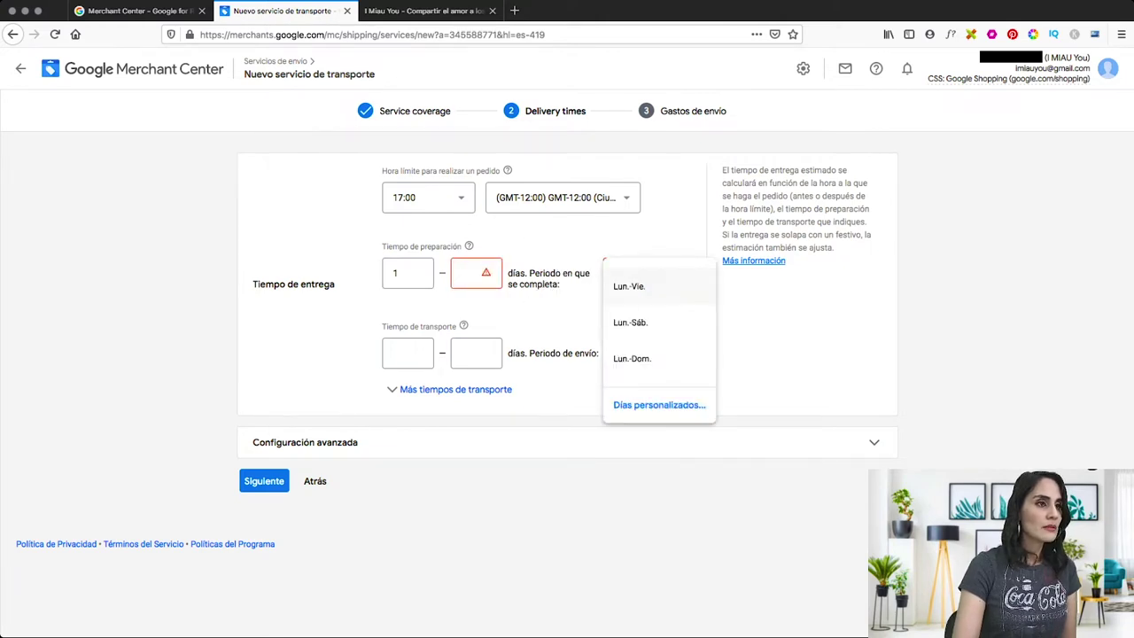
pyautogui.click(659, 358)
pyautogui.press('Return')
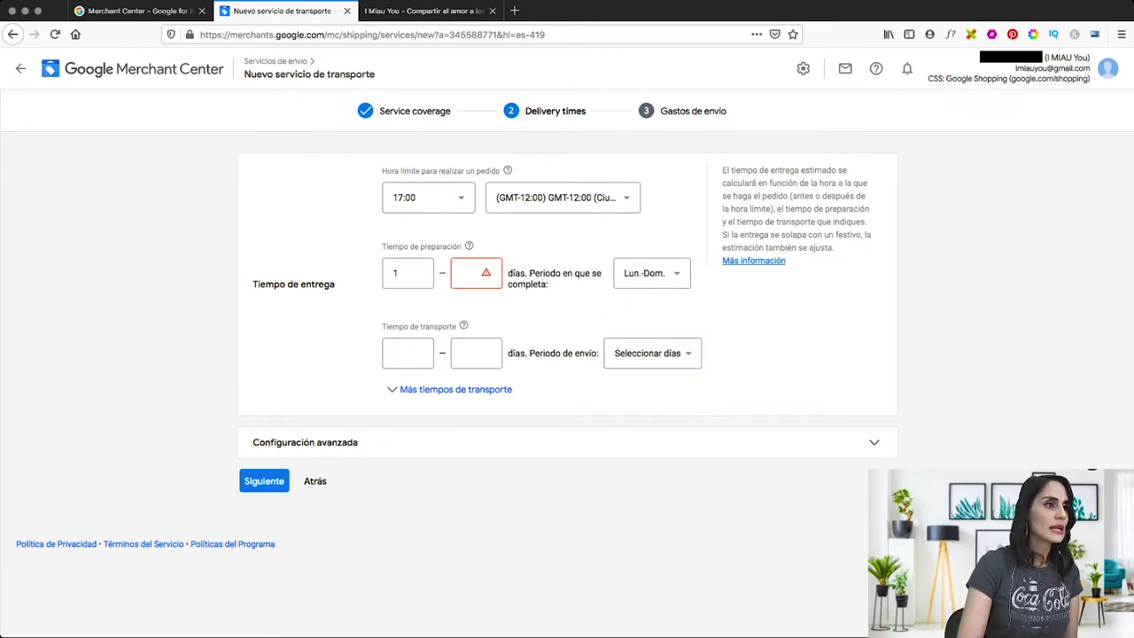
# Set the transport time to 2–5 days with a Lun.-Dom. shipping period and proceed to the shipping costs.
pyautogui.press('Tab')
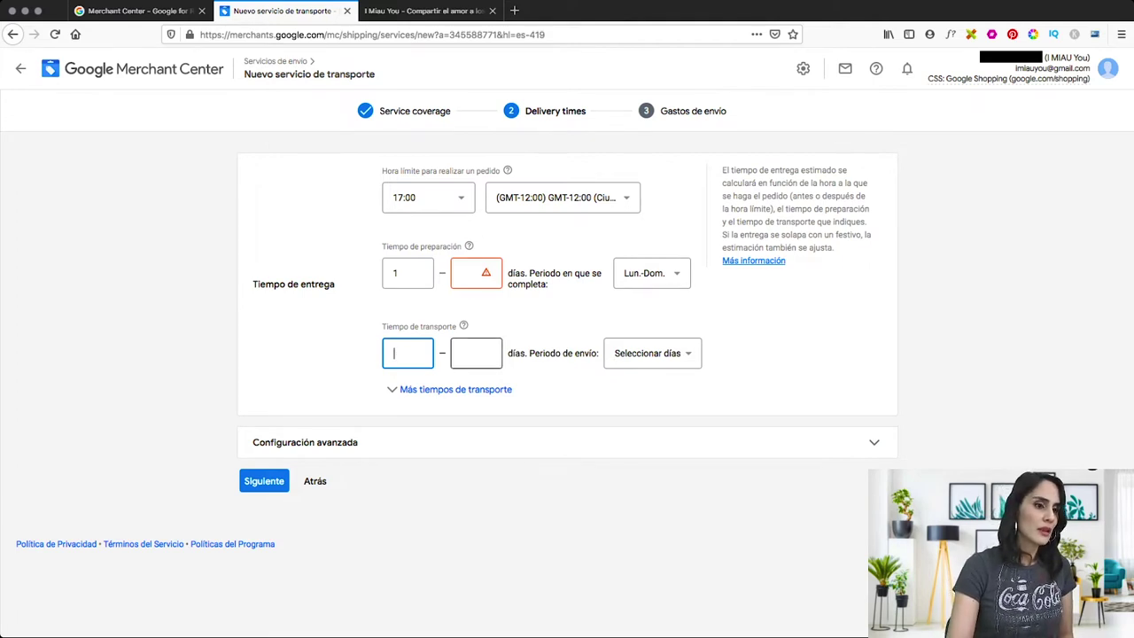
pyautogui.write('2')
pyautogui.press('Tab')
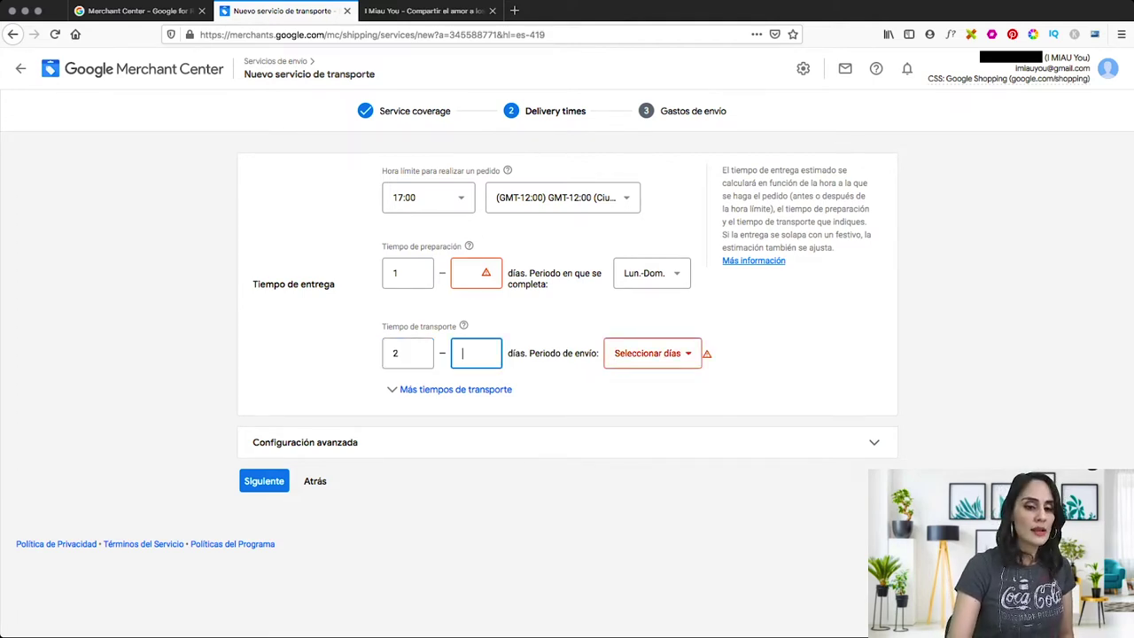
pyautogui.write('5')
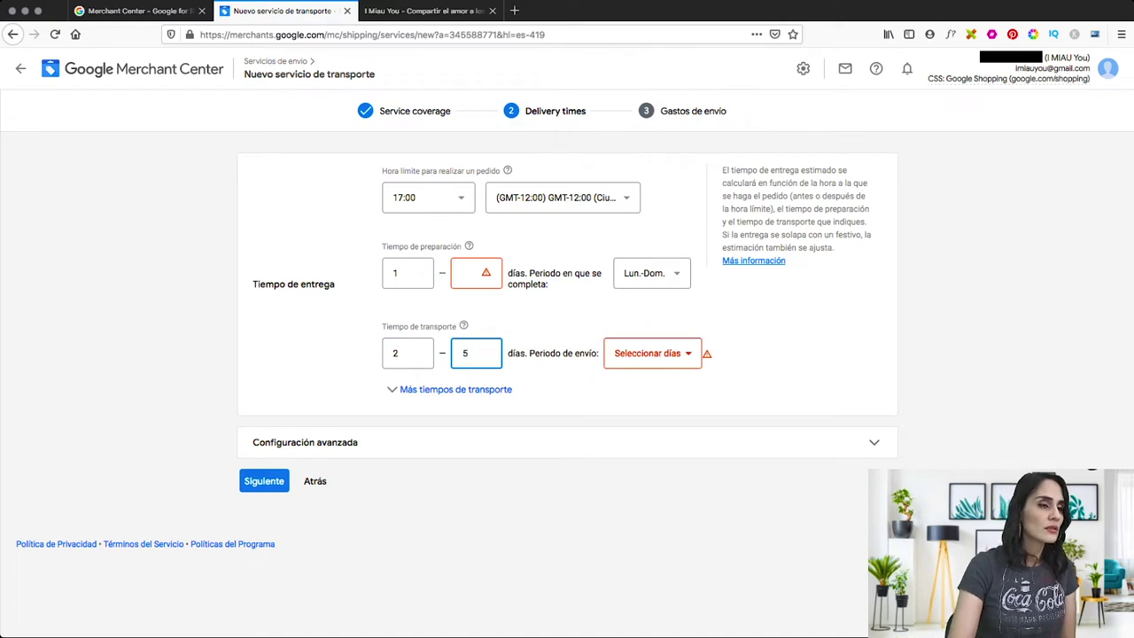
pyautogui.click(652, 352)
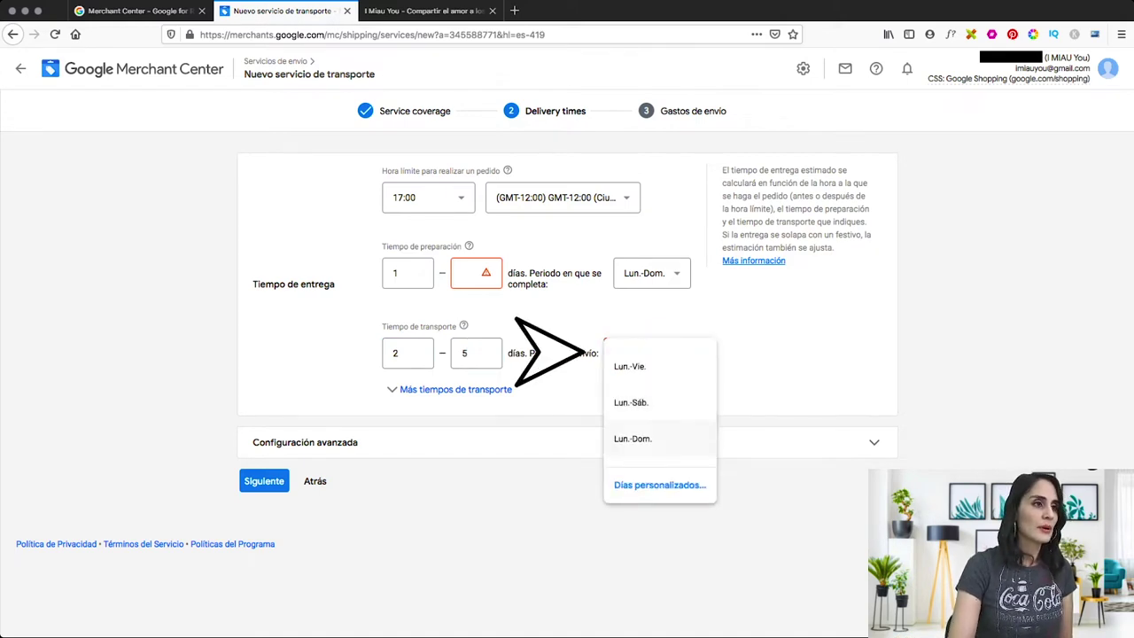
pyautogui.click(659, 438)
pyautogui.click(263, 481)
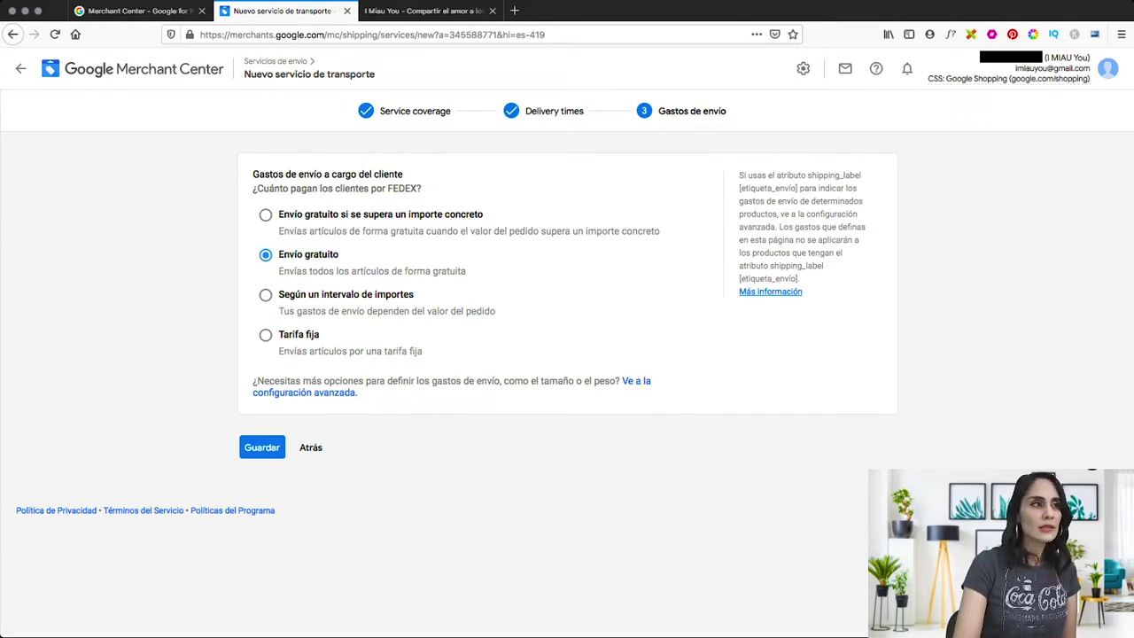
# Charge customers a Tarifa fija of 150 MXN, save the shipping service and view all shipping services.
pyautogui.click(265, 335)
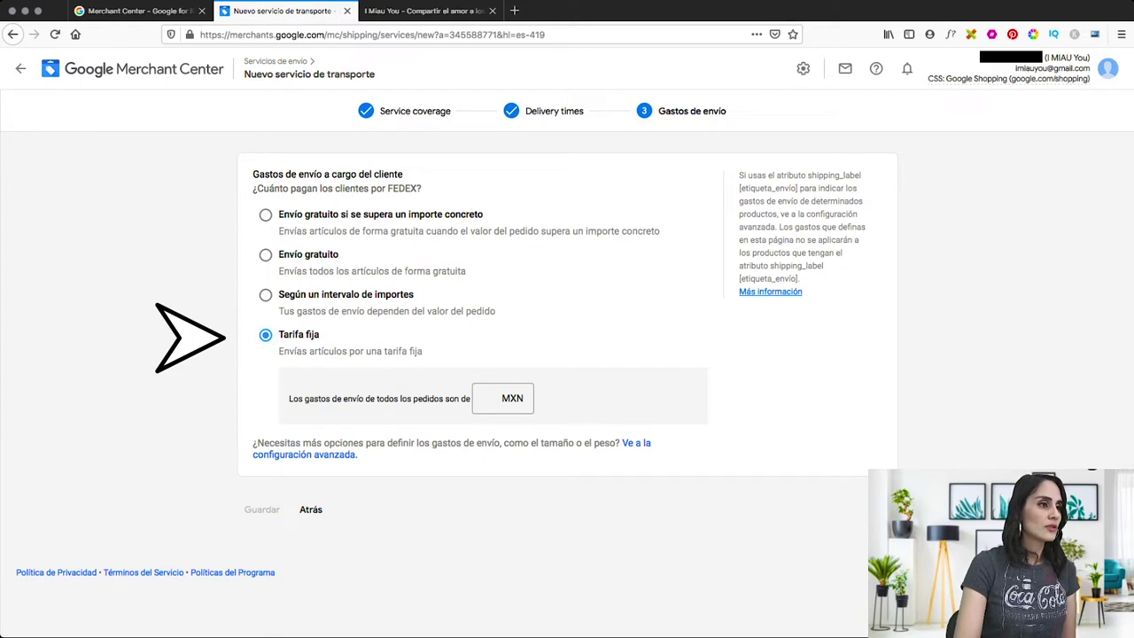
pyautogui.click(500, 398)
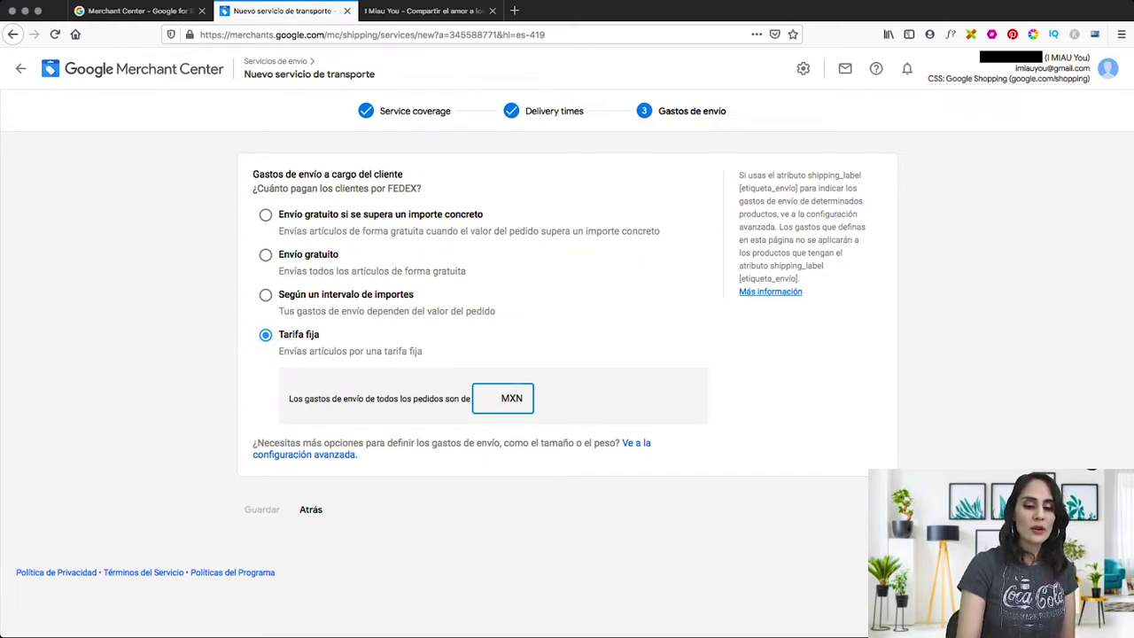
pyautogui.write('150')
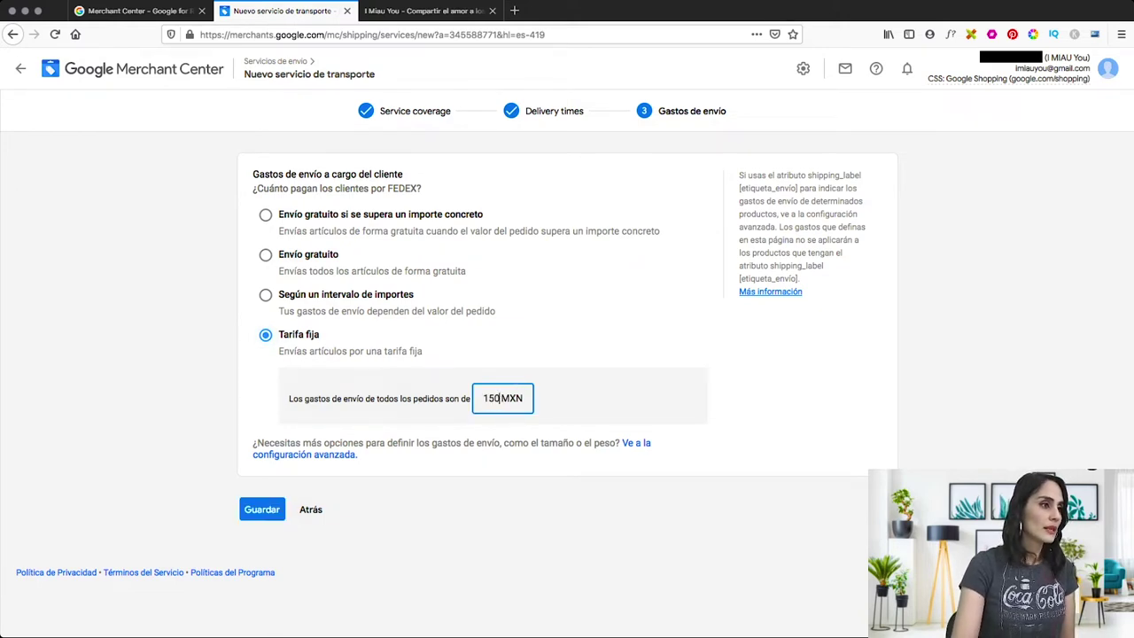
pyautogui.click(262, 508)
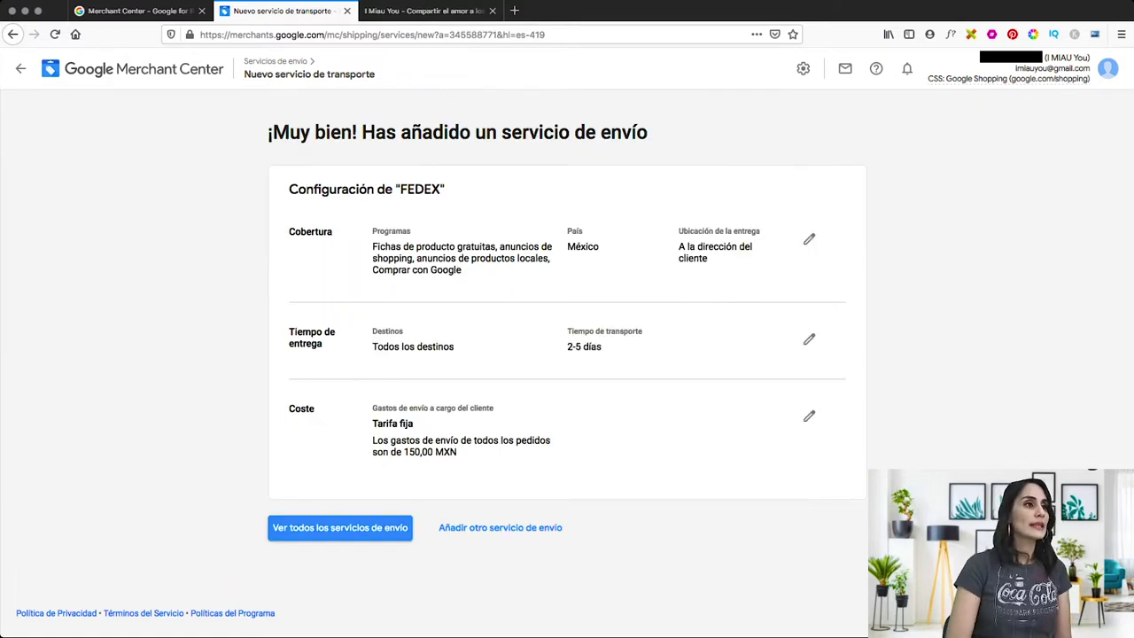
pyautogui.click(283, 528)
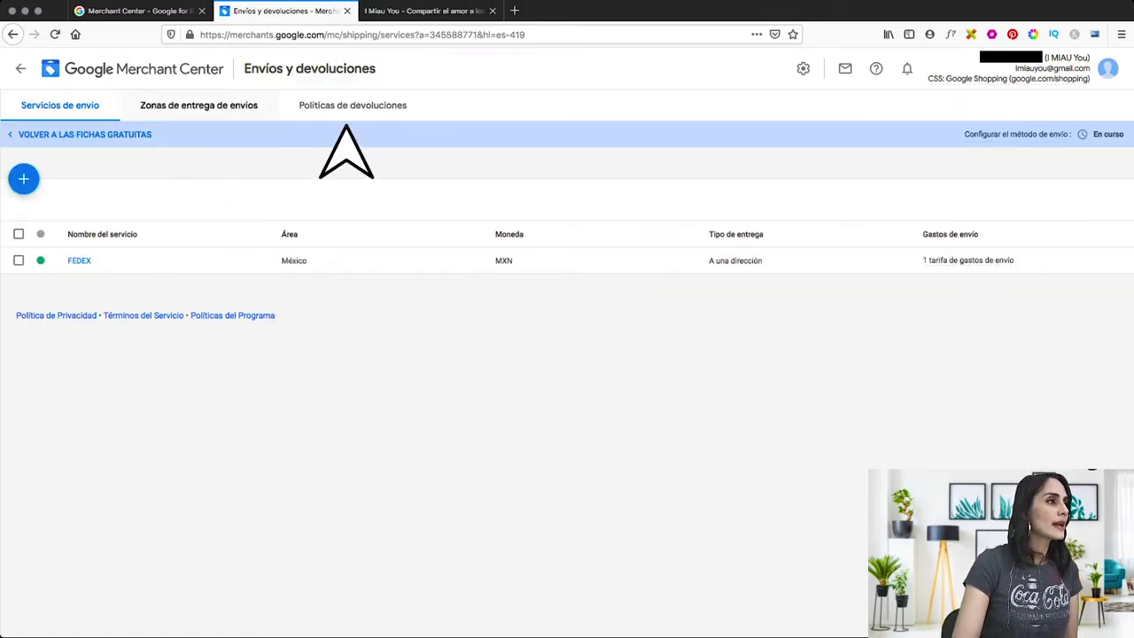
# Start adding a single product to Merchant Center and title it Playera blanca de gatitos.
pyautogui.click(20, 69)
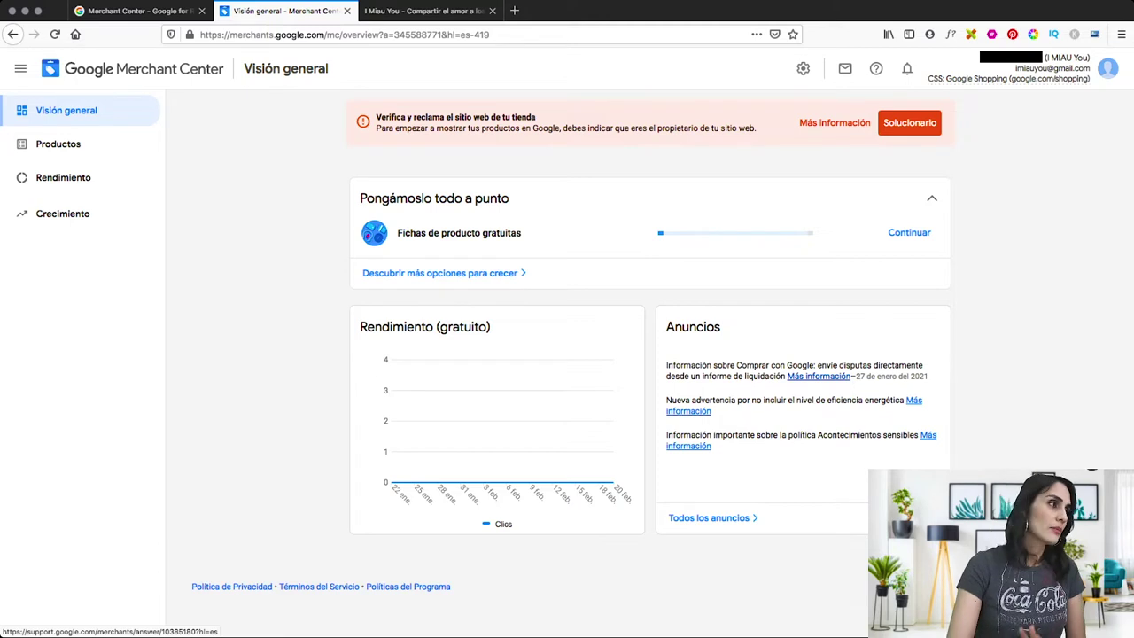
pyautogui.click(58, 144)
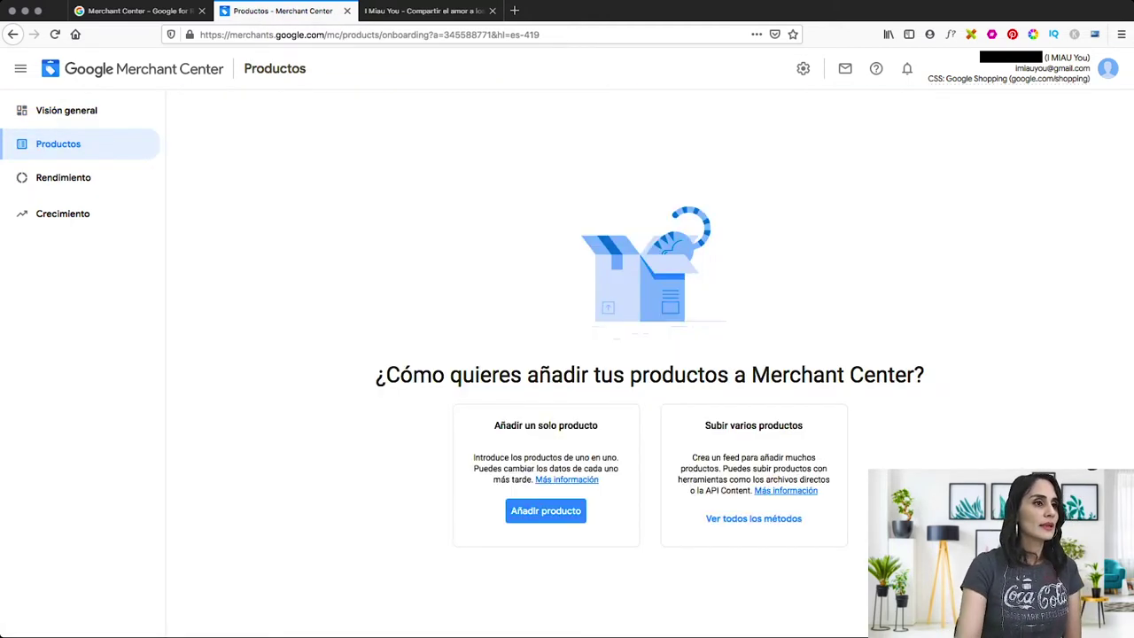
pyautogui.click(546, 510)
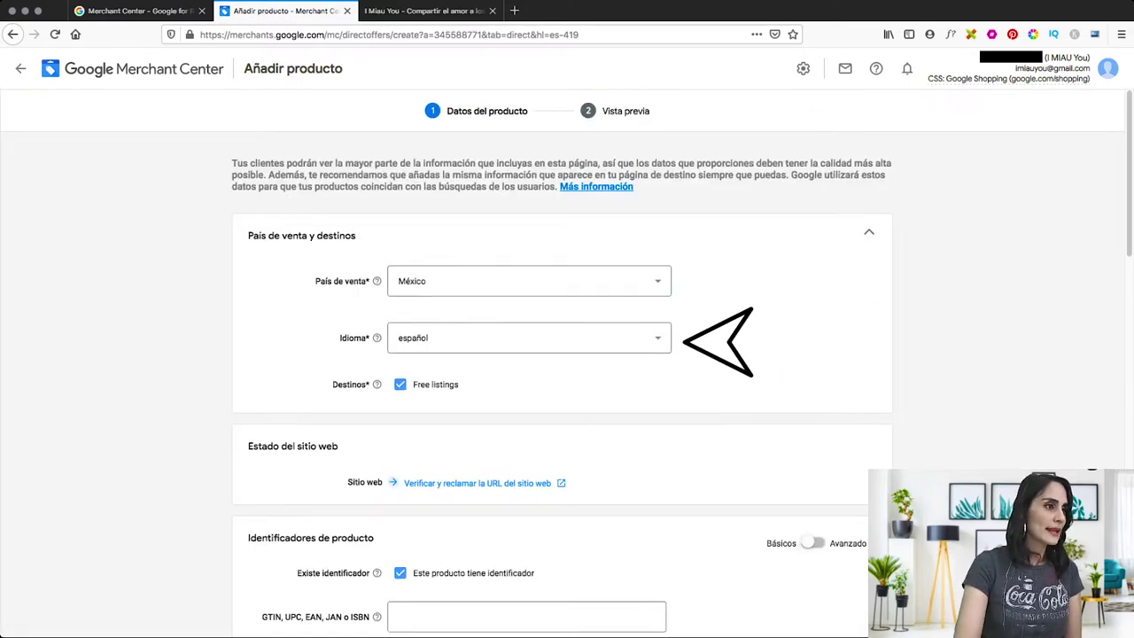
pyautogui.scroll(-5, 561, 364)
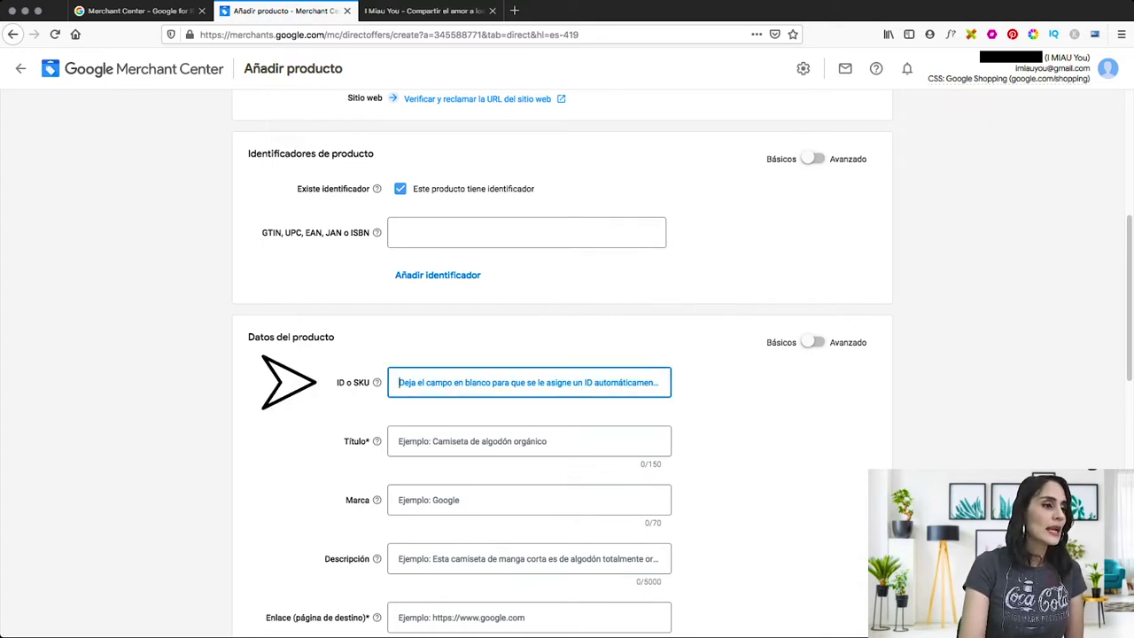
pyautogui.click(530, 440)
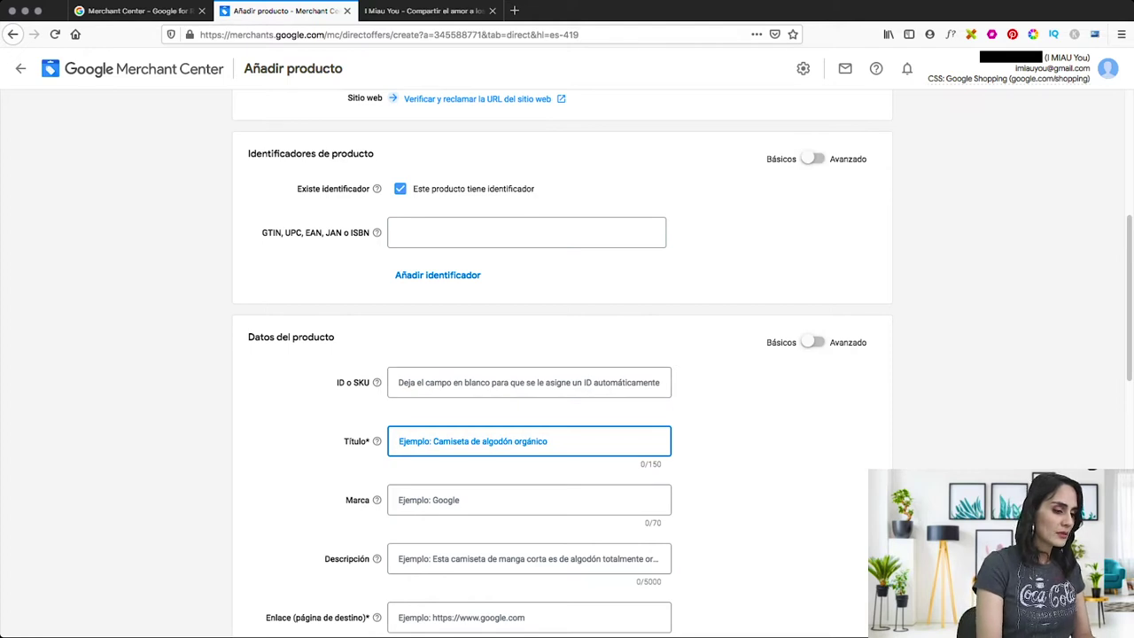
pyautogui.write('Playera blanca de gatitos')
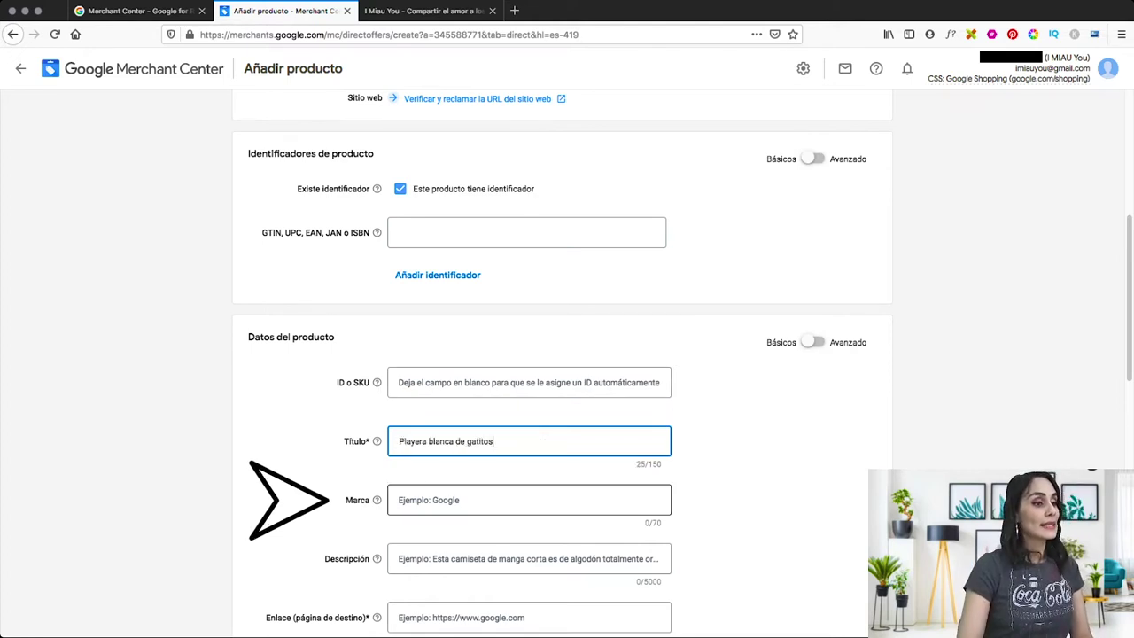
# Set the product's brand to I MIAU YOU and its description to "Playera blanca hecha de algodón impresa en sublimación".
pyautogui.click(399, 500)
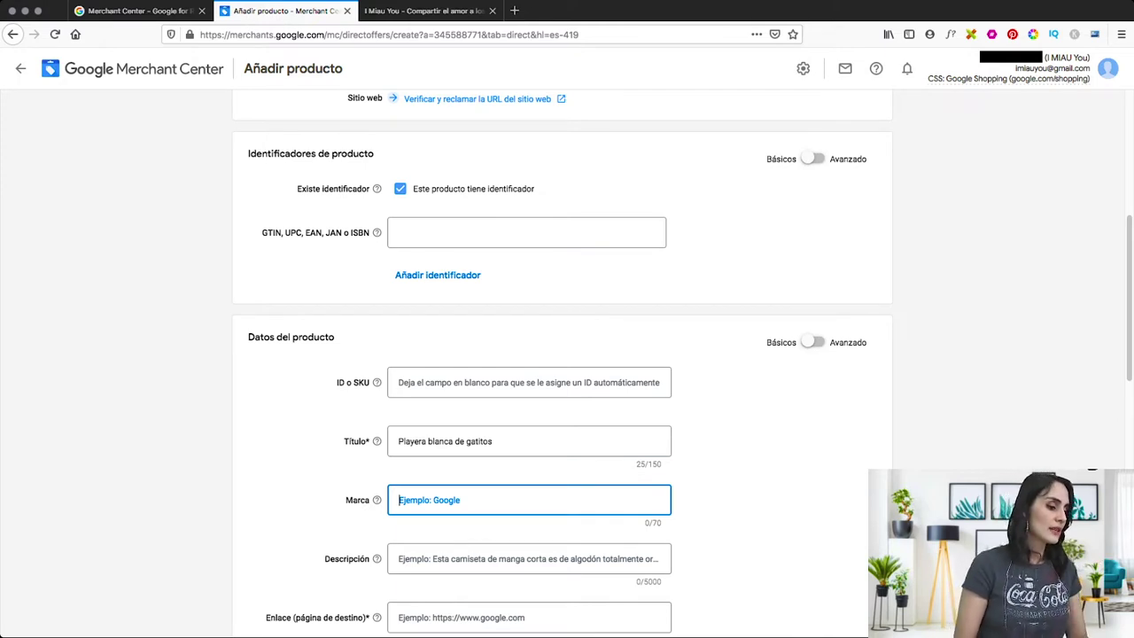
pyautogui.write('I MIAU YOU')
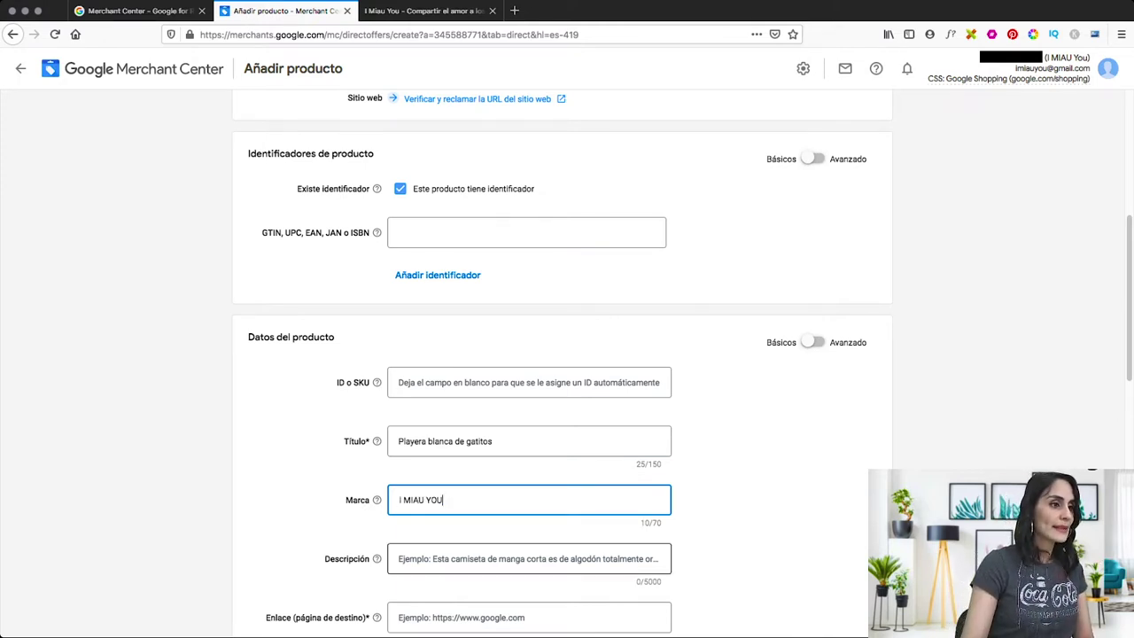
pyautogui.press('Tab')
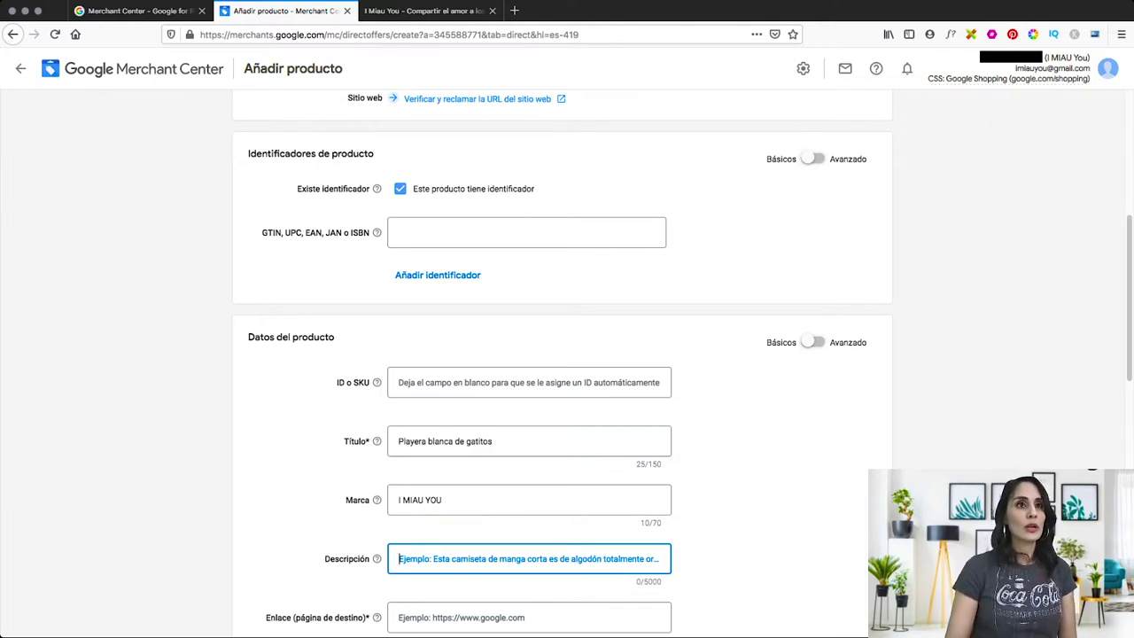
pyautogui.scroll(-5, 562, 363)
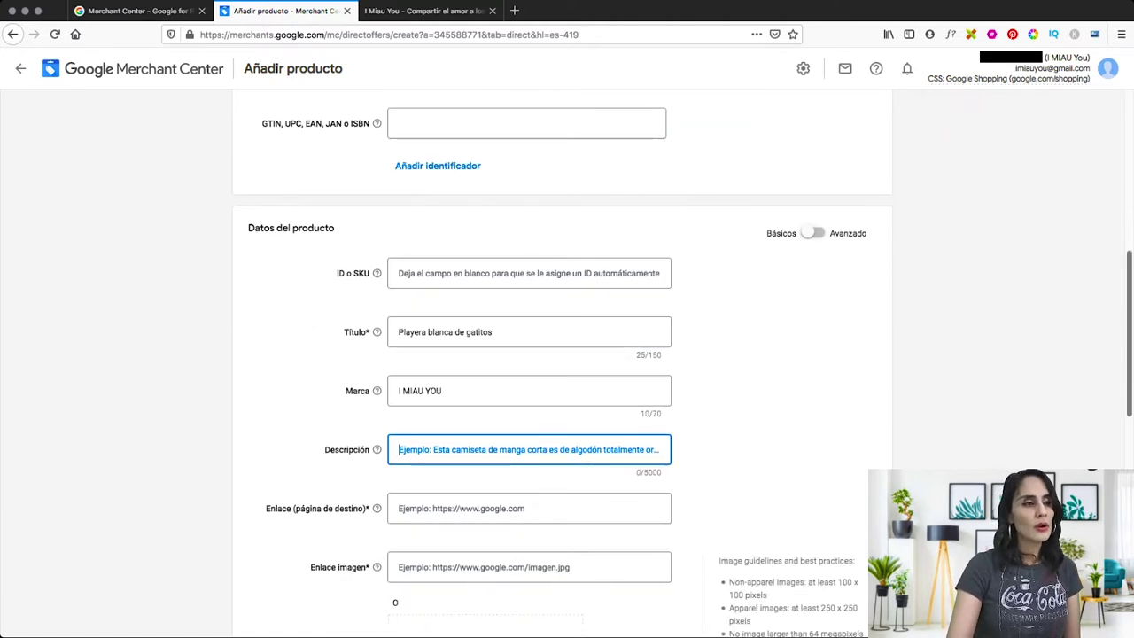
pyautogui.scroll(-1, 563, 363)
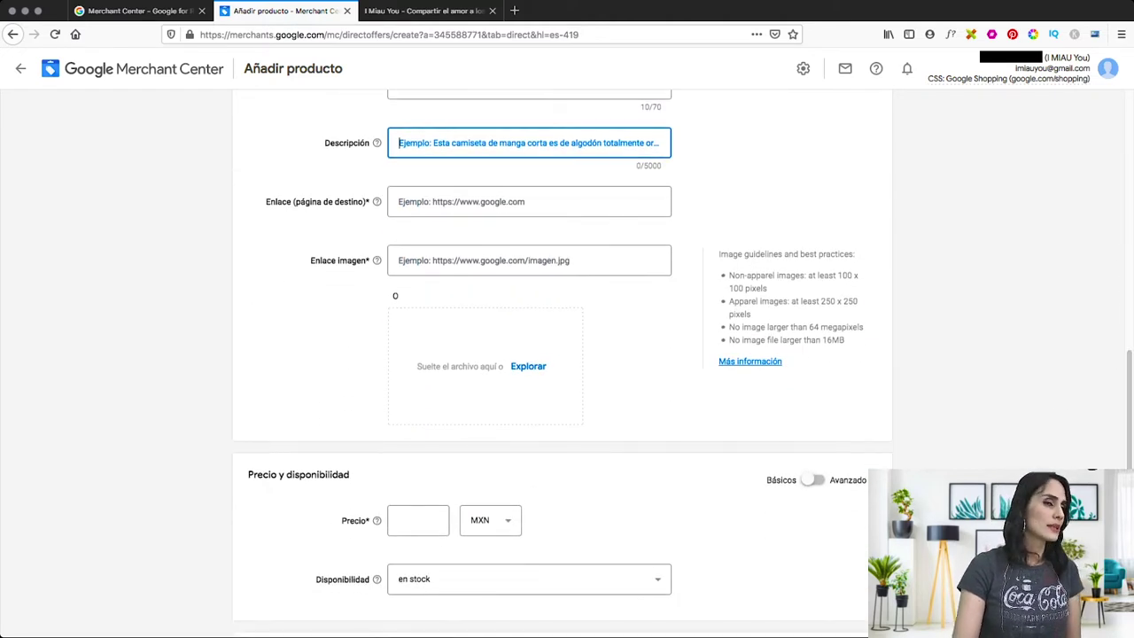
pyautogui.write('Playera blanca hecha de algodón impresa en sublimación')
pyautogui.press('Tab')
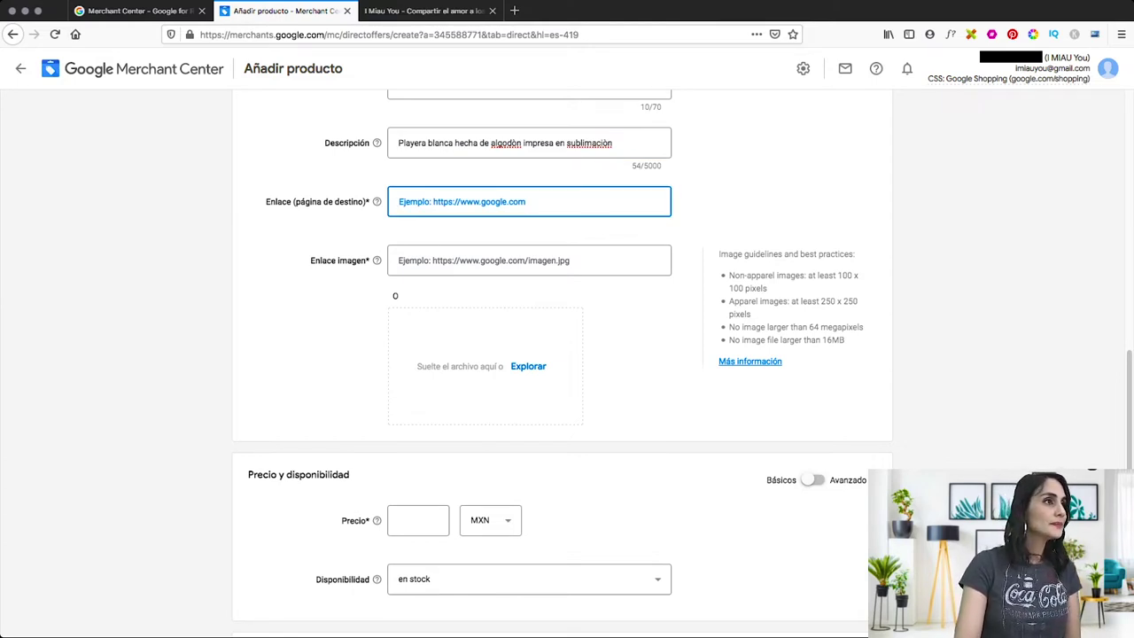
# Copy the I Miau You website address into the product's image link and upload the shirt photo.
pyautogui.click(430, 11)
pyautogui.click(355, 35)
pyautogui.press('super+c')
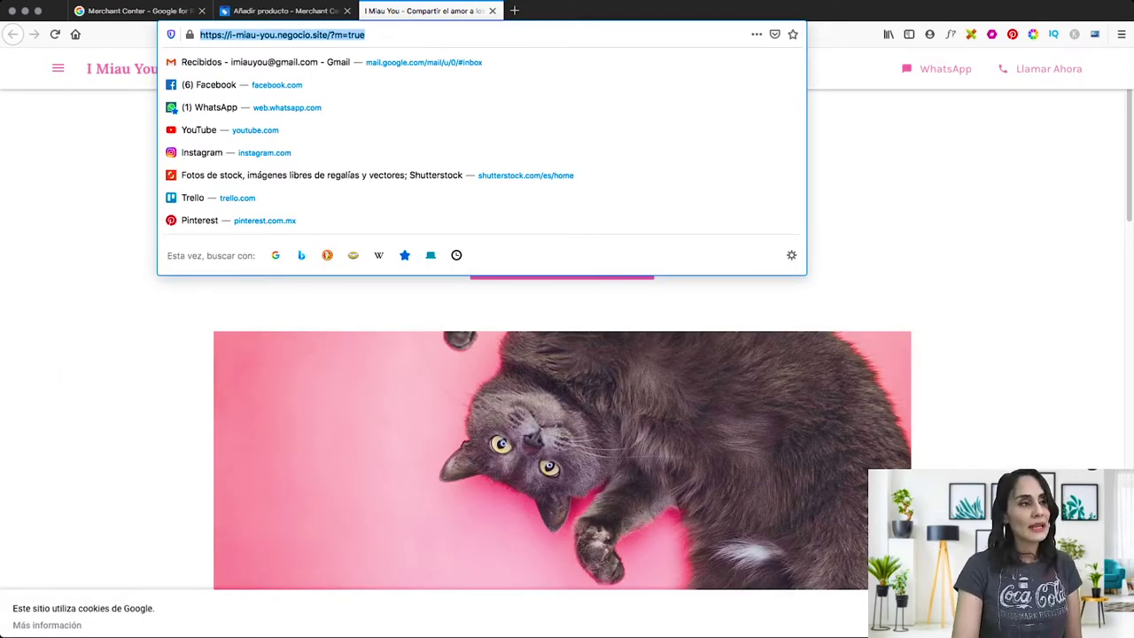
pyautogui.press('Escape')
pyautogui.click(283, 11)
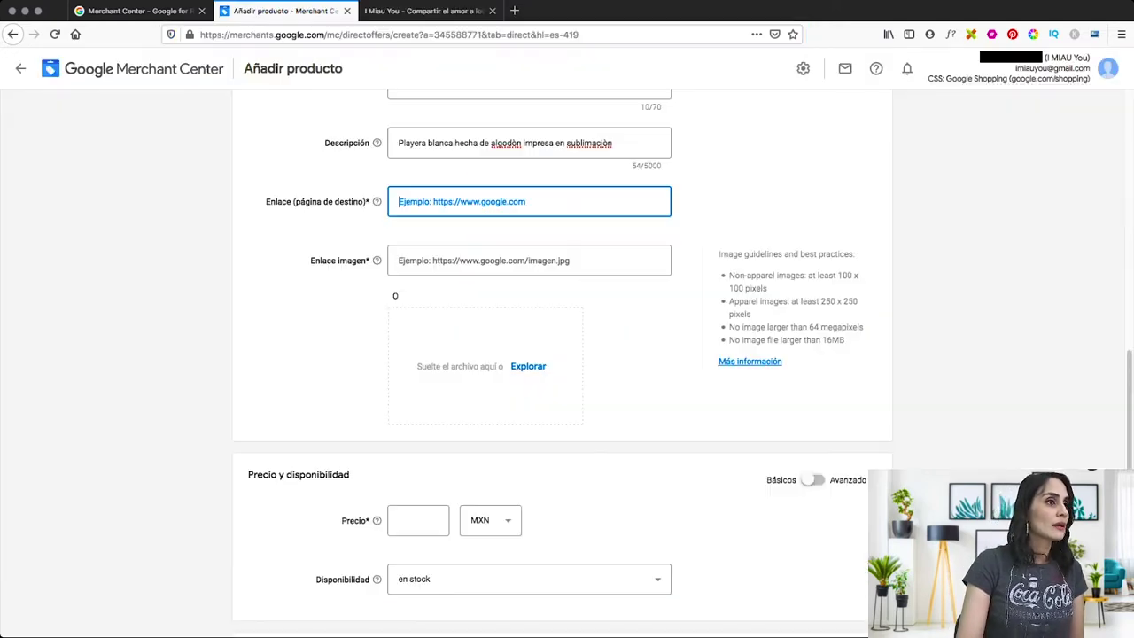
pyautogui.click(529, 261)
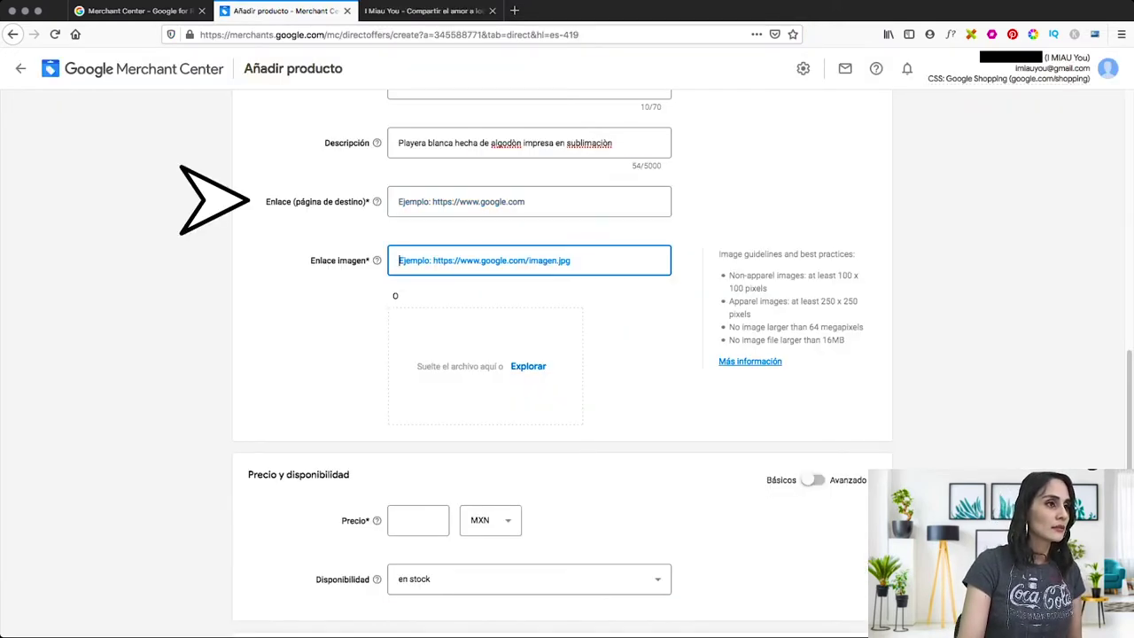
pyautogui.press('super+v')
pyautogui.click(528, 366)
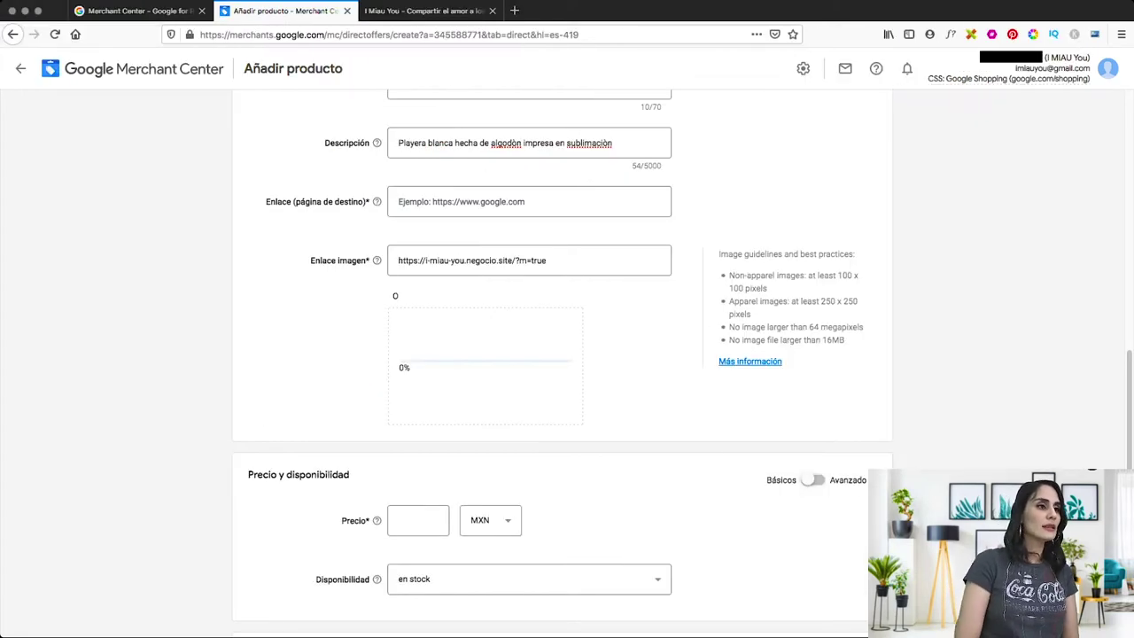
# Price the product at 150 MXN, with availability en stock and condition nuevo.
pyautogui.scroll(-5, 562, 355)
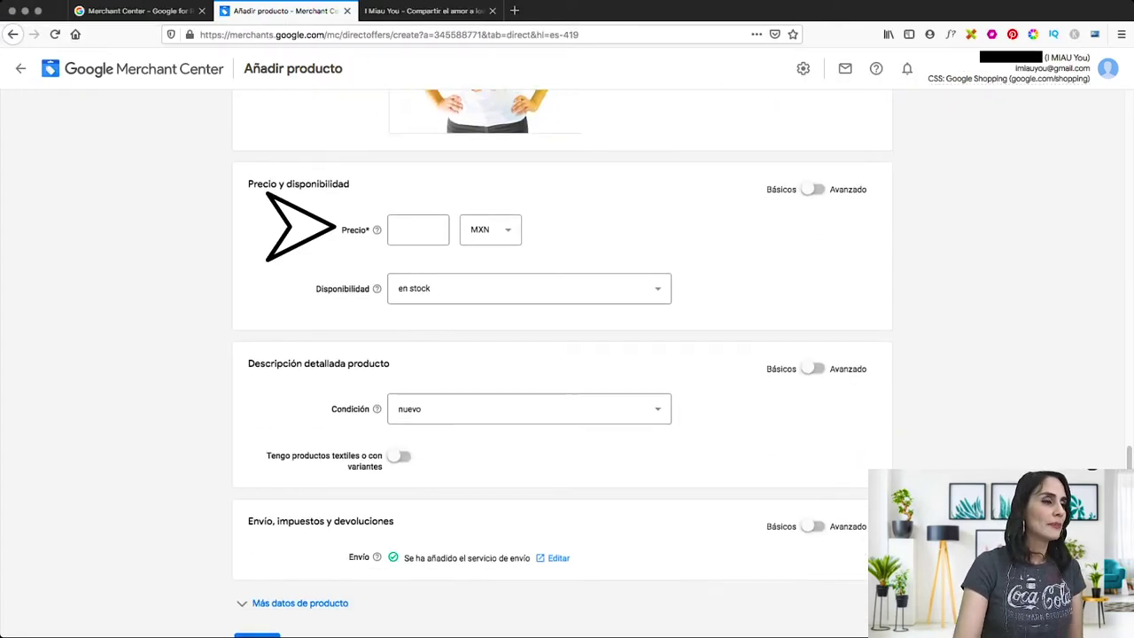
pyautogui.click(418, 229)
pyautogui.write('150')
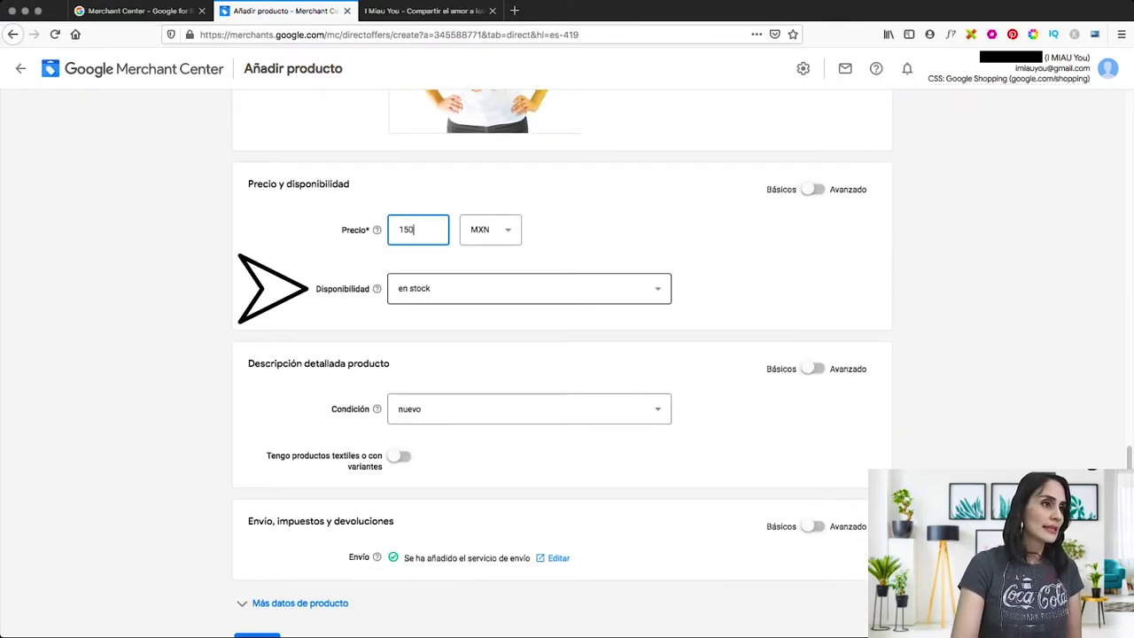
pyautogui.click(529, 288)
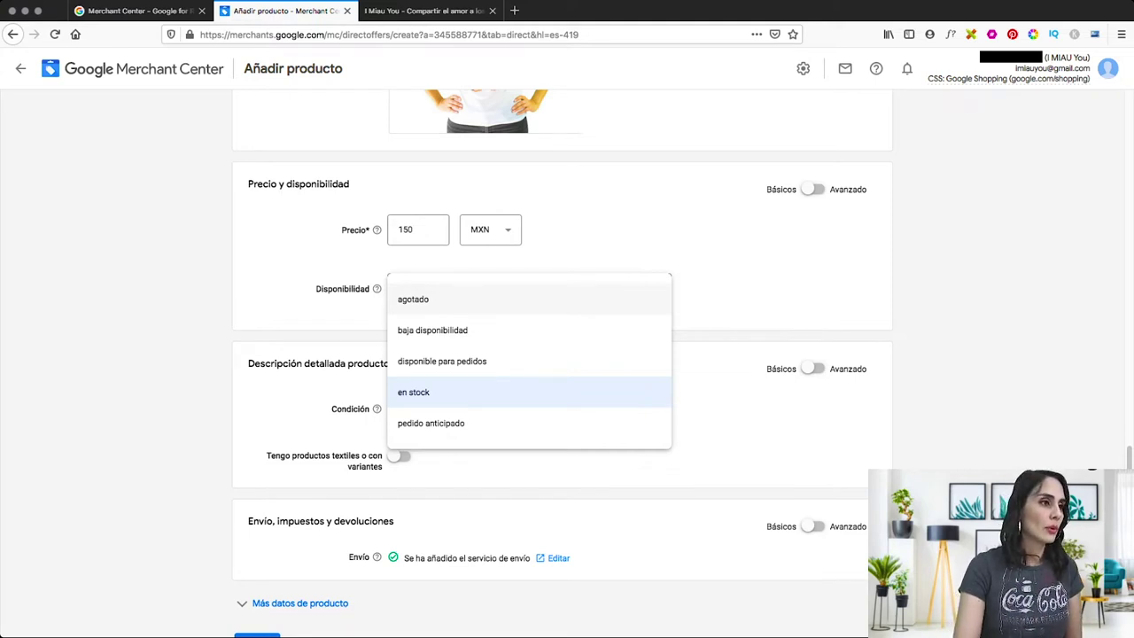
pyautogui.click(504, 392)
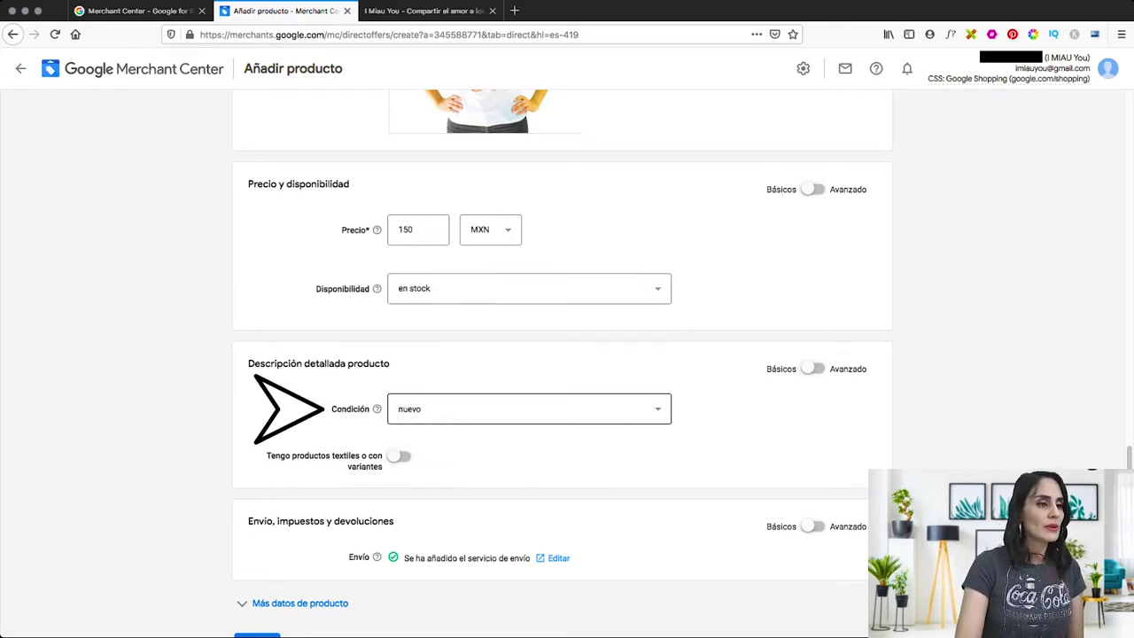
pyautogui.click(529, 408)
pyautogui.click(529, 419)
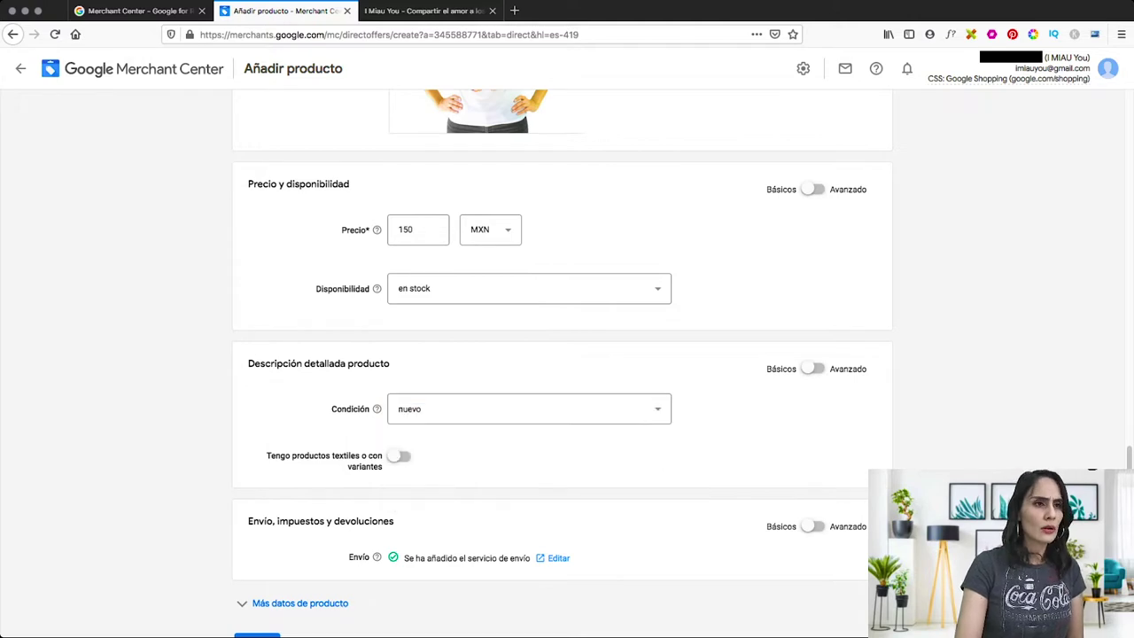
# Enable textile or variant attributes, enter "chica mediana y grande" as the sizes and save the product.
pyautogui.scroll(-2, 568, 355)
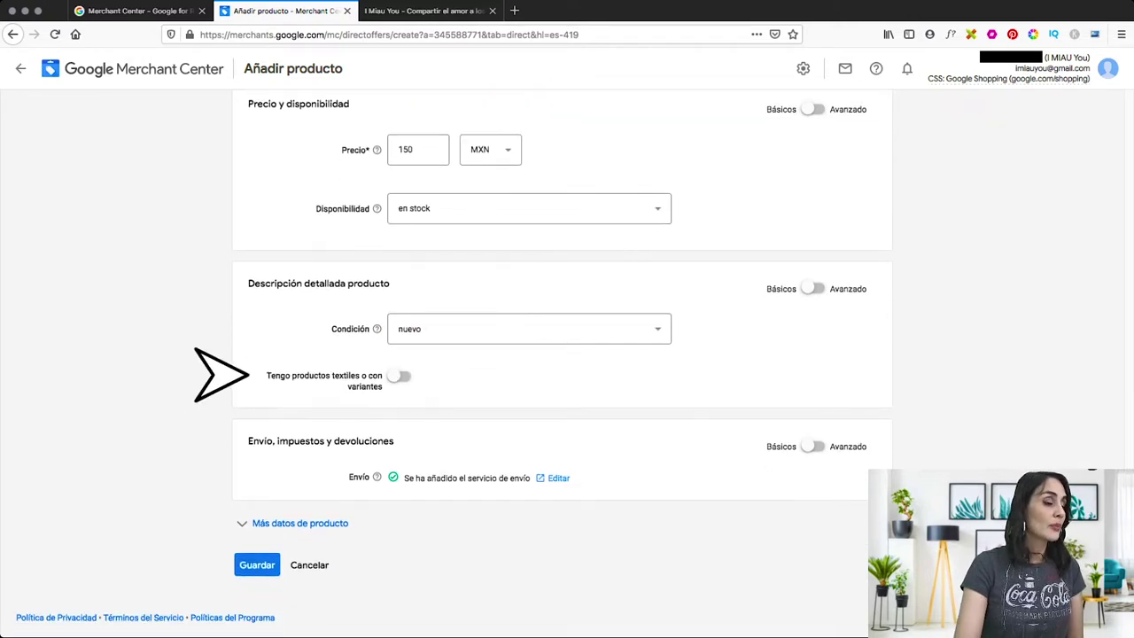
pyautogui.click(399, 376)
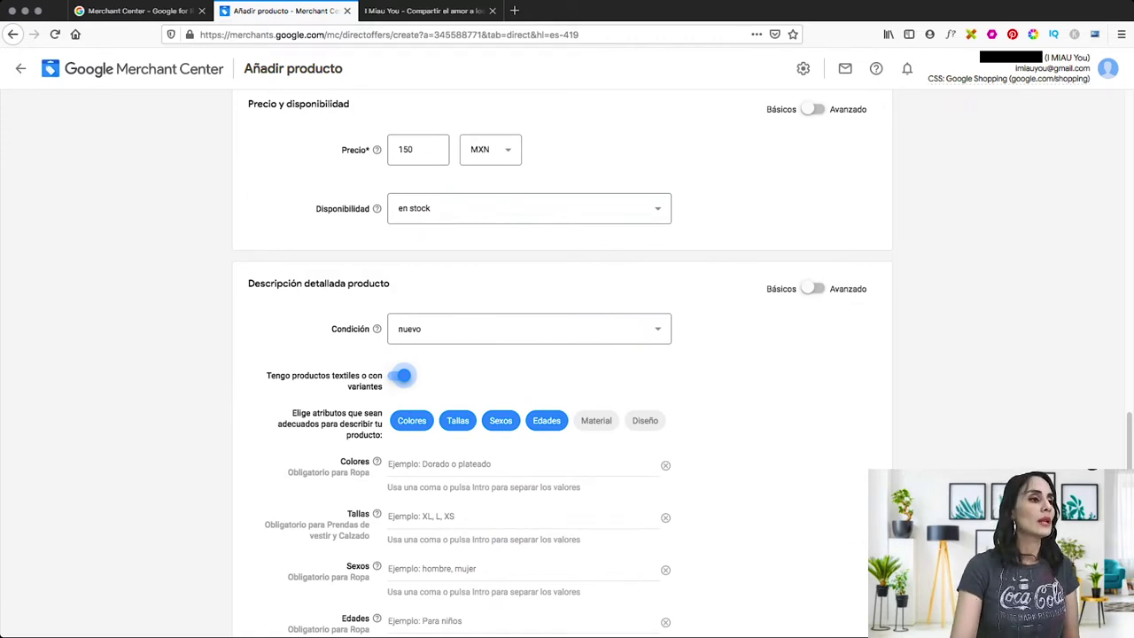
pyautogui.scroll(-5, 562, 355)
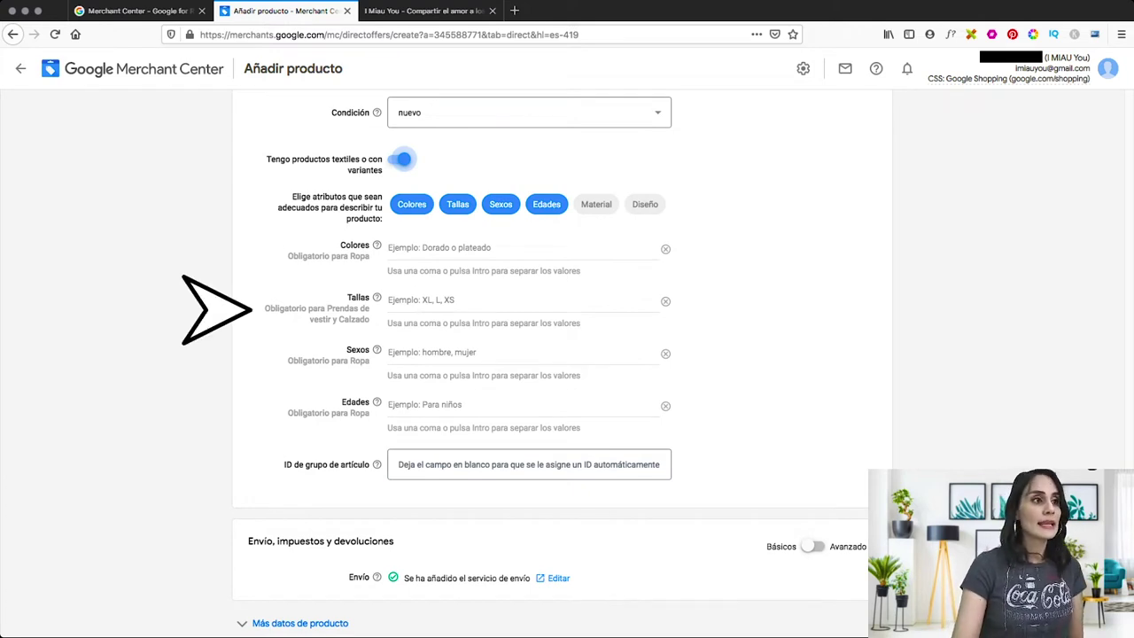
pyautogui.click(523, 300)
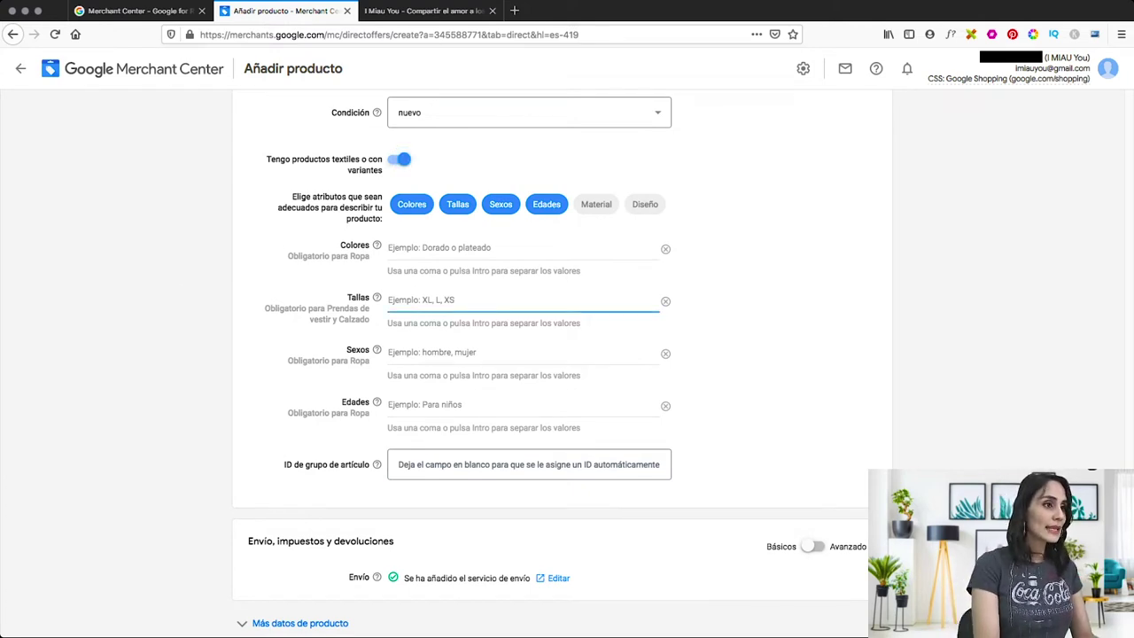
pyautogui.write('chica mediana y gra')
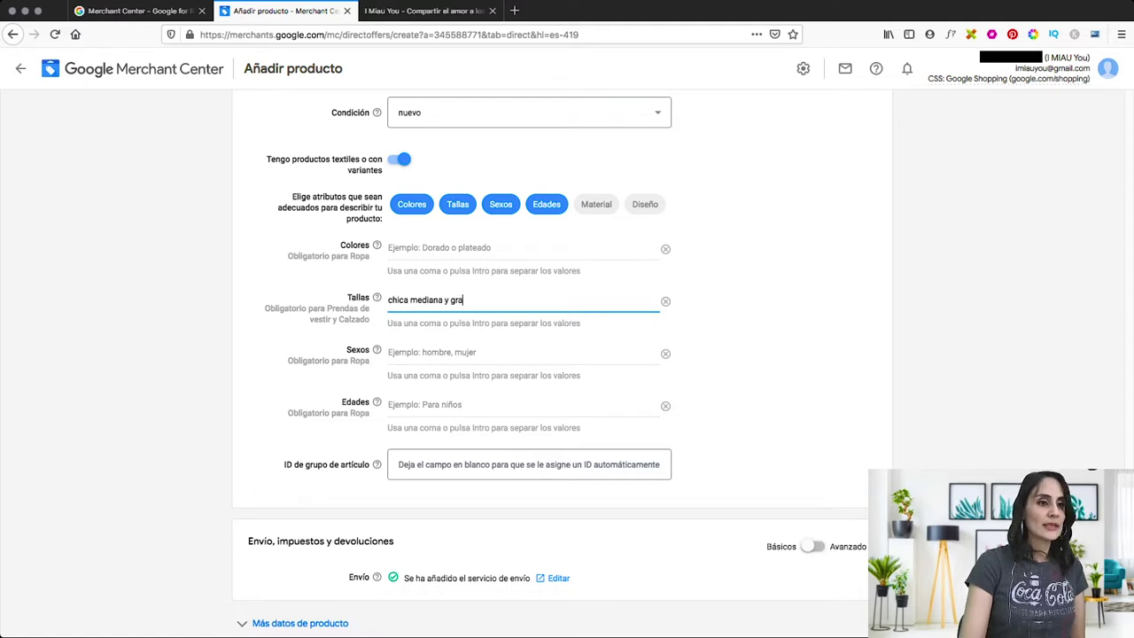
pyautogui.write('nde')
pyautogui.scroll(-2, 531, 354)
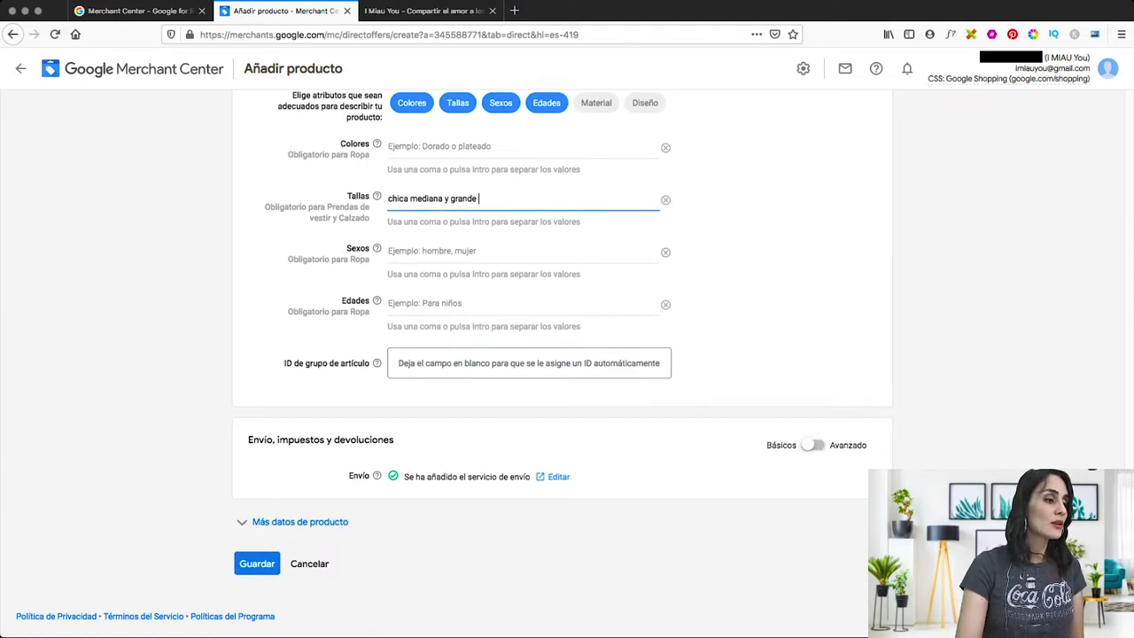
pyautogui.click(257, 563)
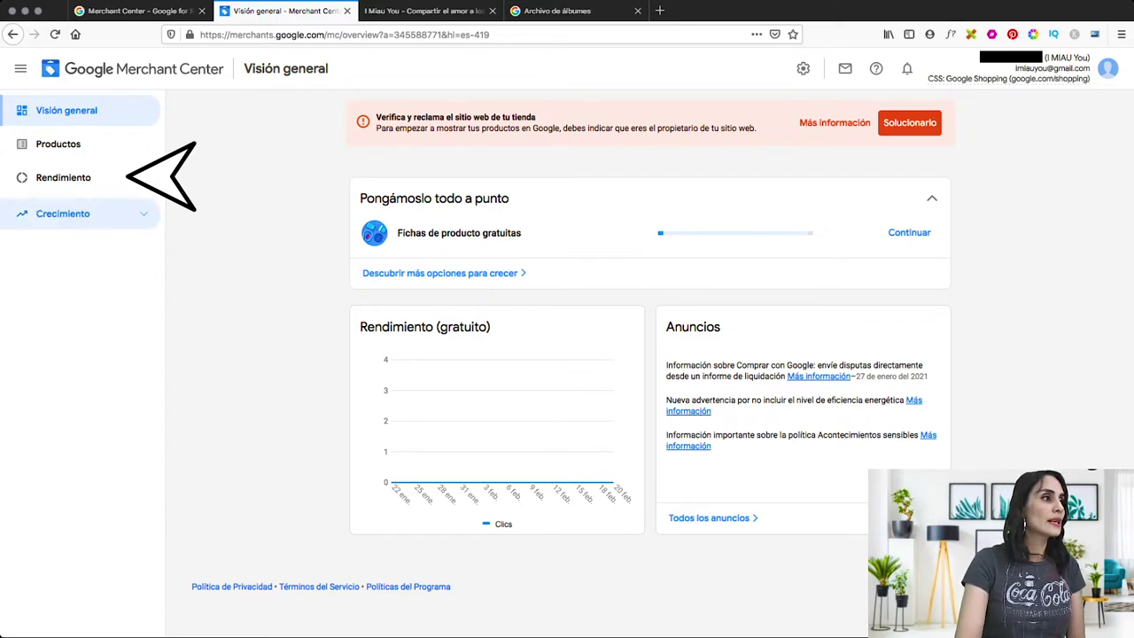
# Review the performance dashboard for free listings, the reports section and the growth opportunities.
pyautogui.click(63, 178)
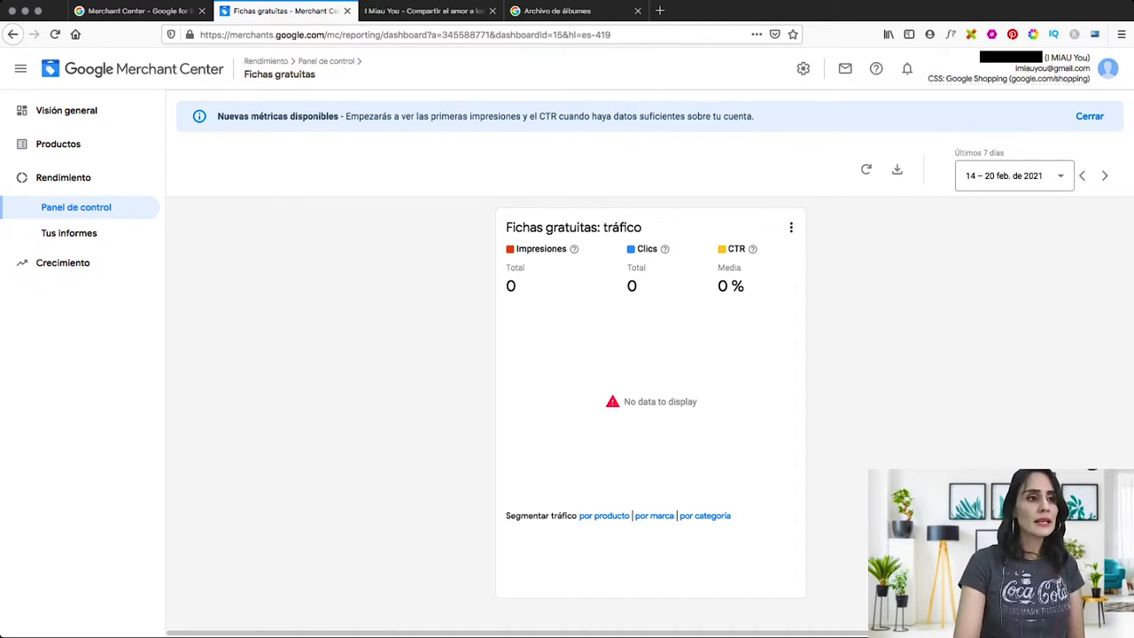
pyautogui.click(70, 234)
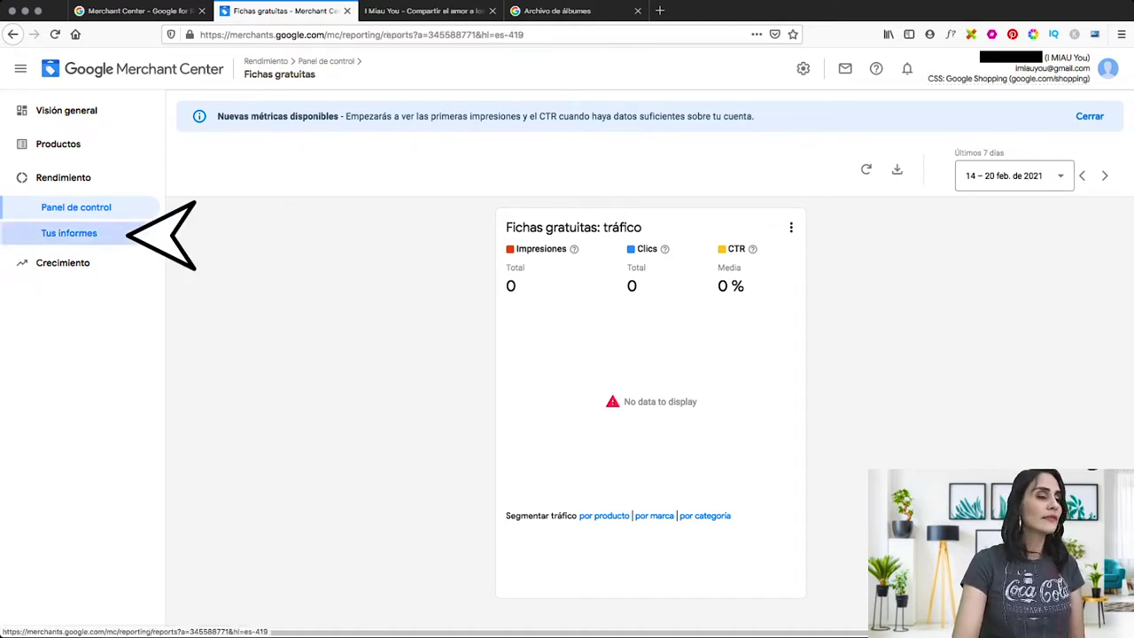
pyautogui.click(142, 262)
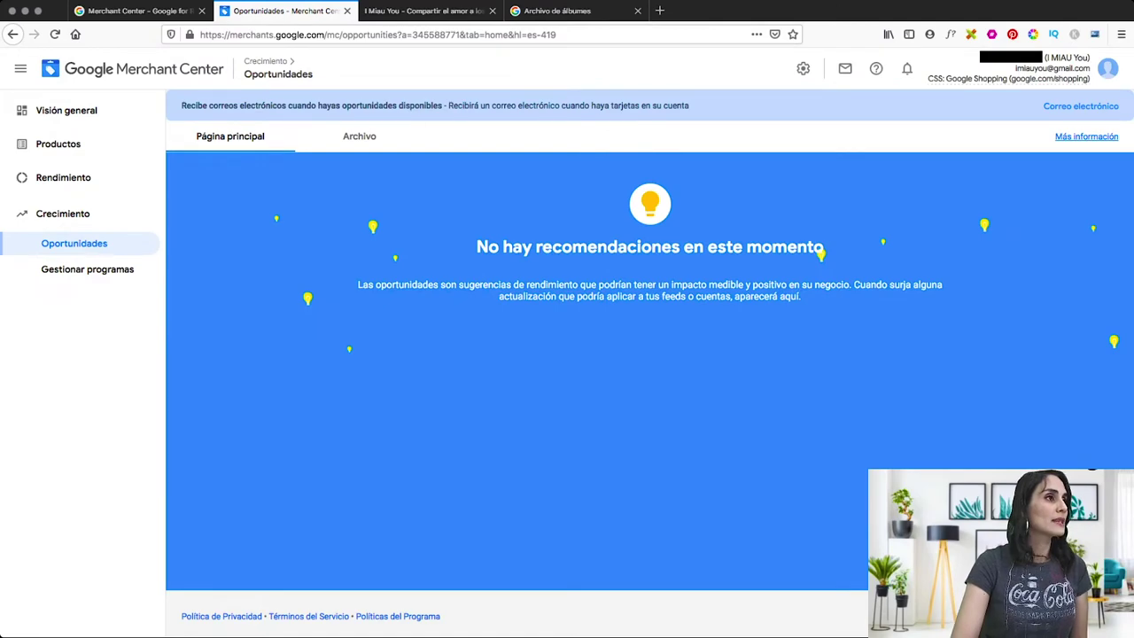
pyautogui.click(344, 35)
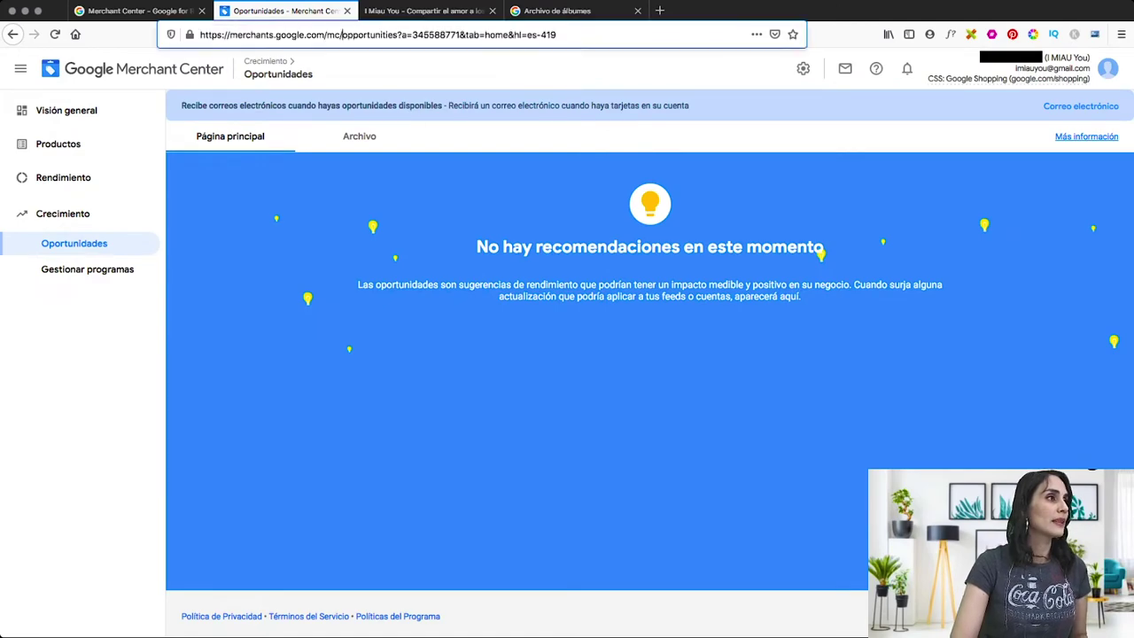
# Switch to the Google search, look up "playera blanca" in Google Shopping and browse the product listings.
pyautogui.click(139, 10)
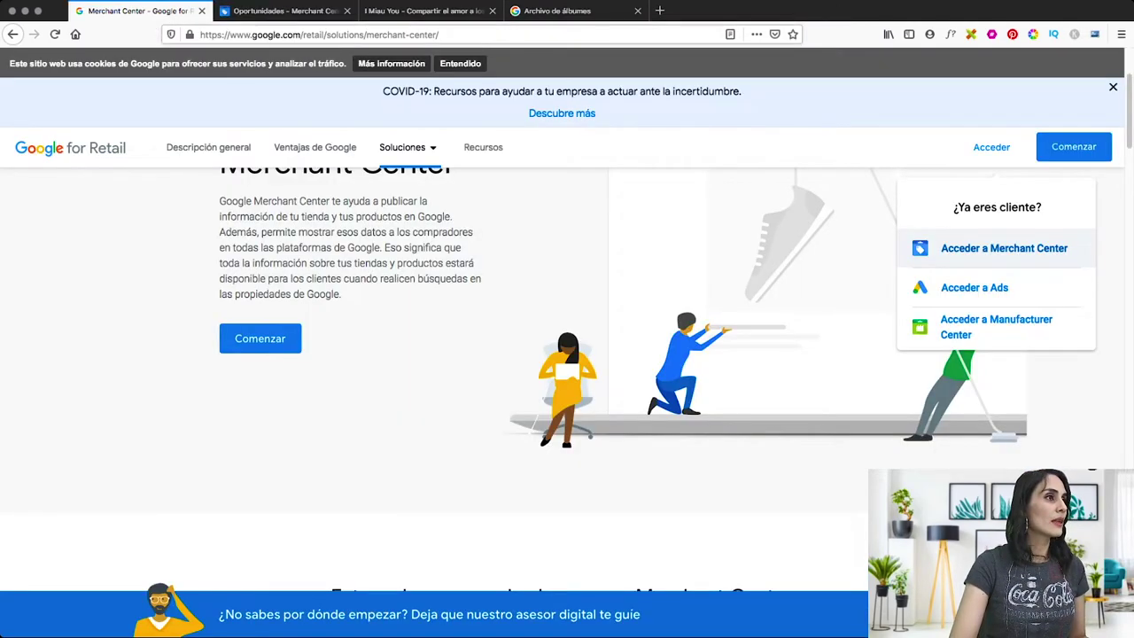
pyautogui.click(12, 34)
pyautogui.click(315, 117)
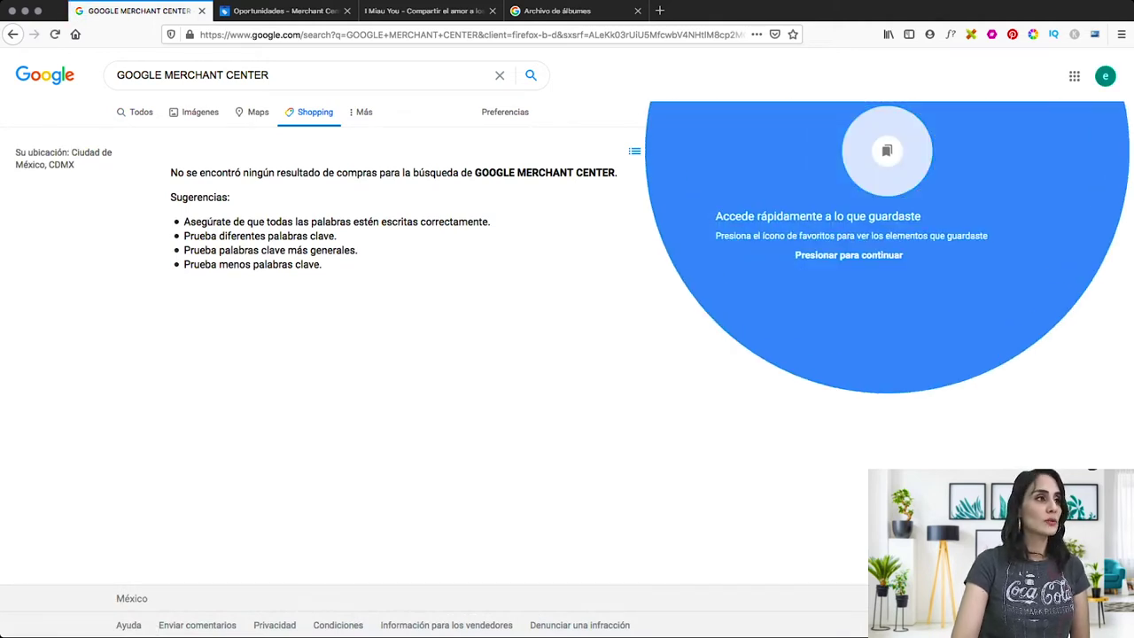
pyautogui.click(269, 75)
pyautogui.press('super+a')
pyautogui.press('BackSpace')
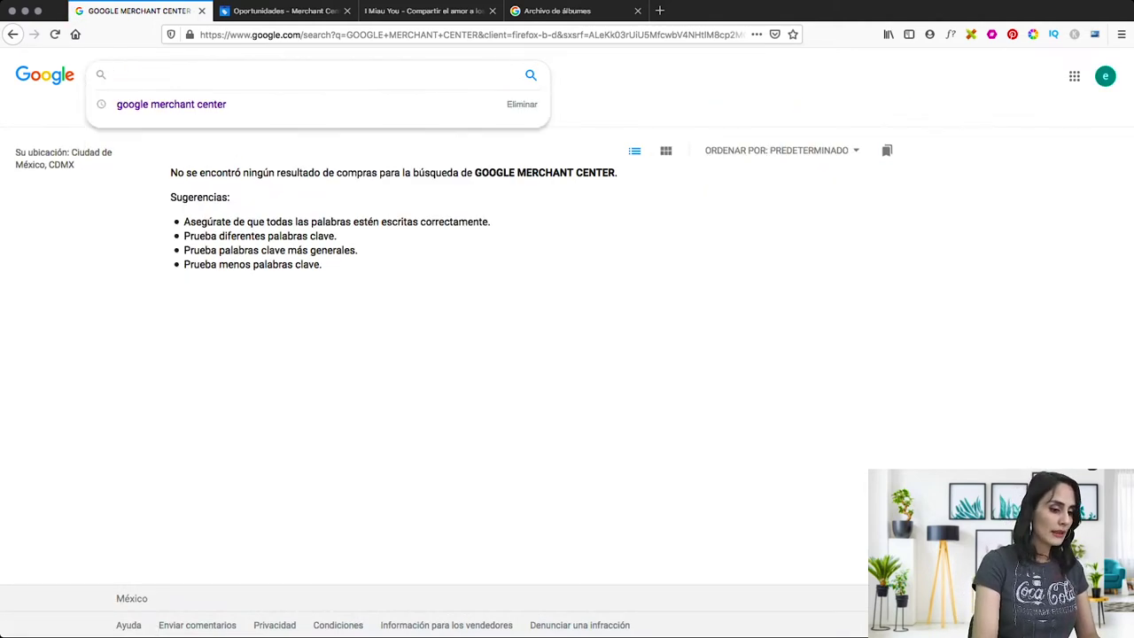
pyautogui.write('playera blanca')
pyautogui.press('Return')
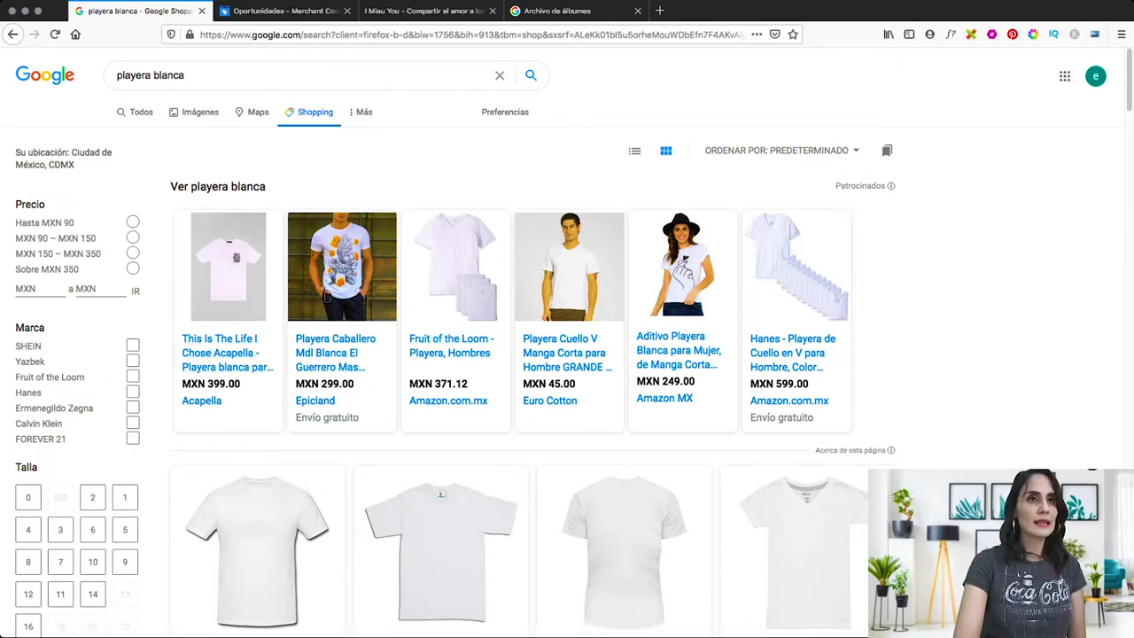
pyautogui.scroll(-5, 532, 354)
pyautogui.scroll(-10, 532, 354)
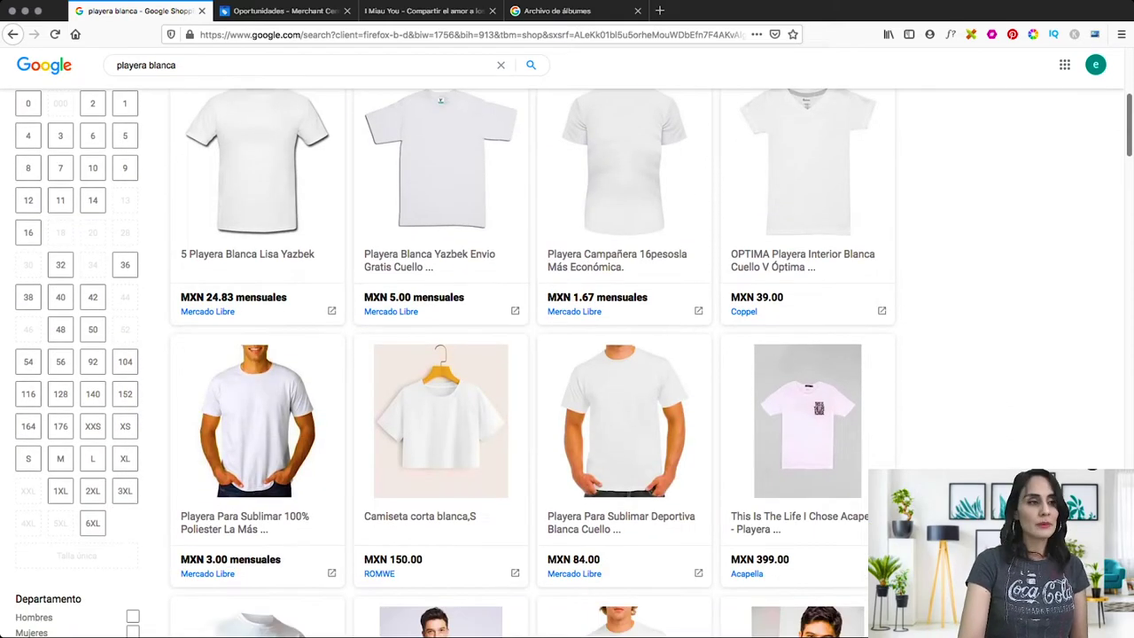
pyautogui.scroll(-10, 531, 355)
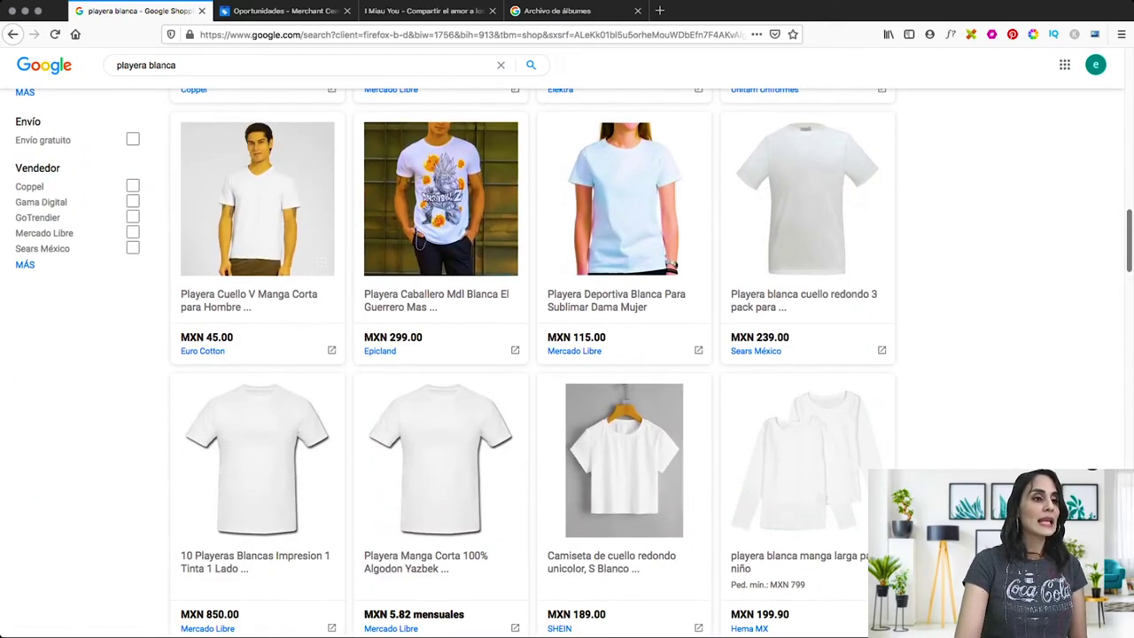
pyautogui.scroll(7, 531, 355)
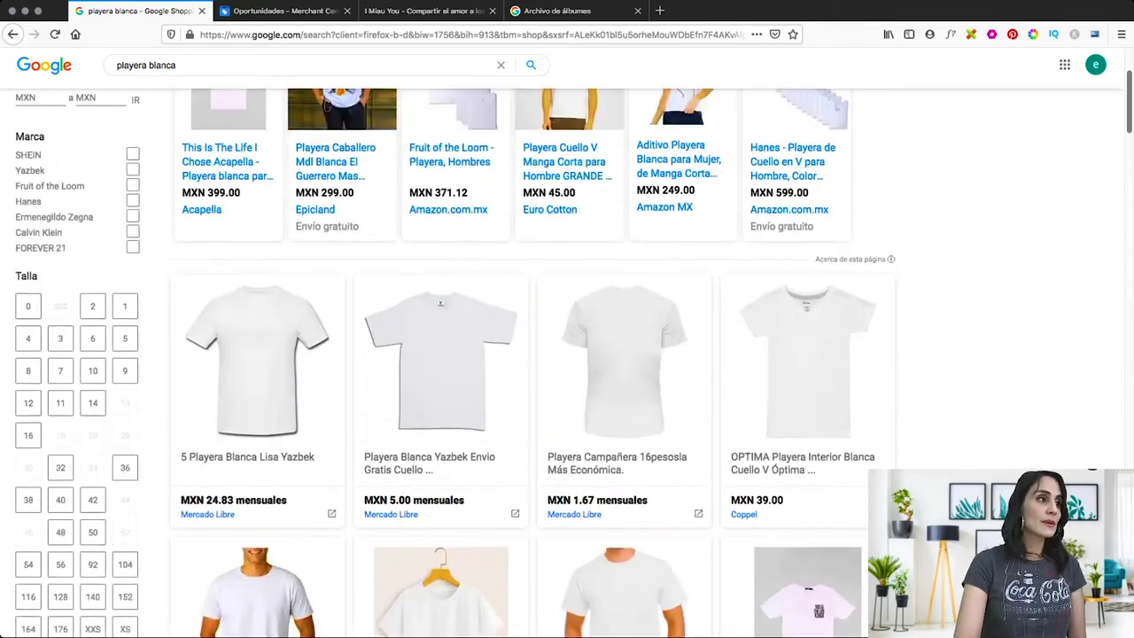